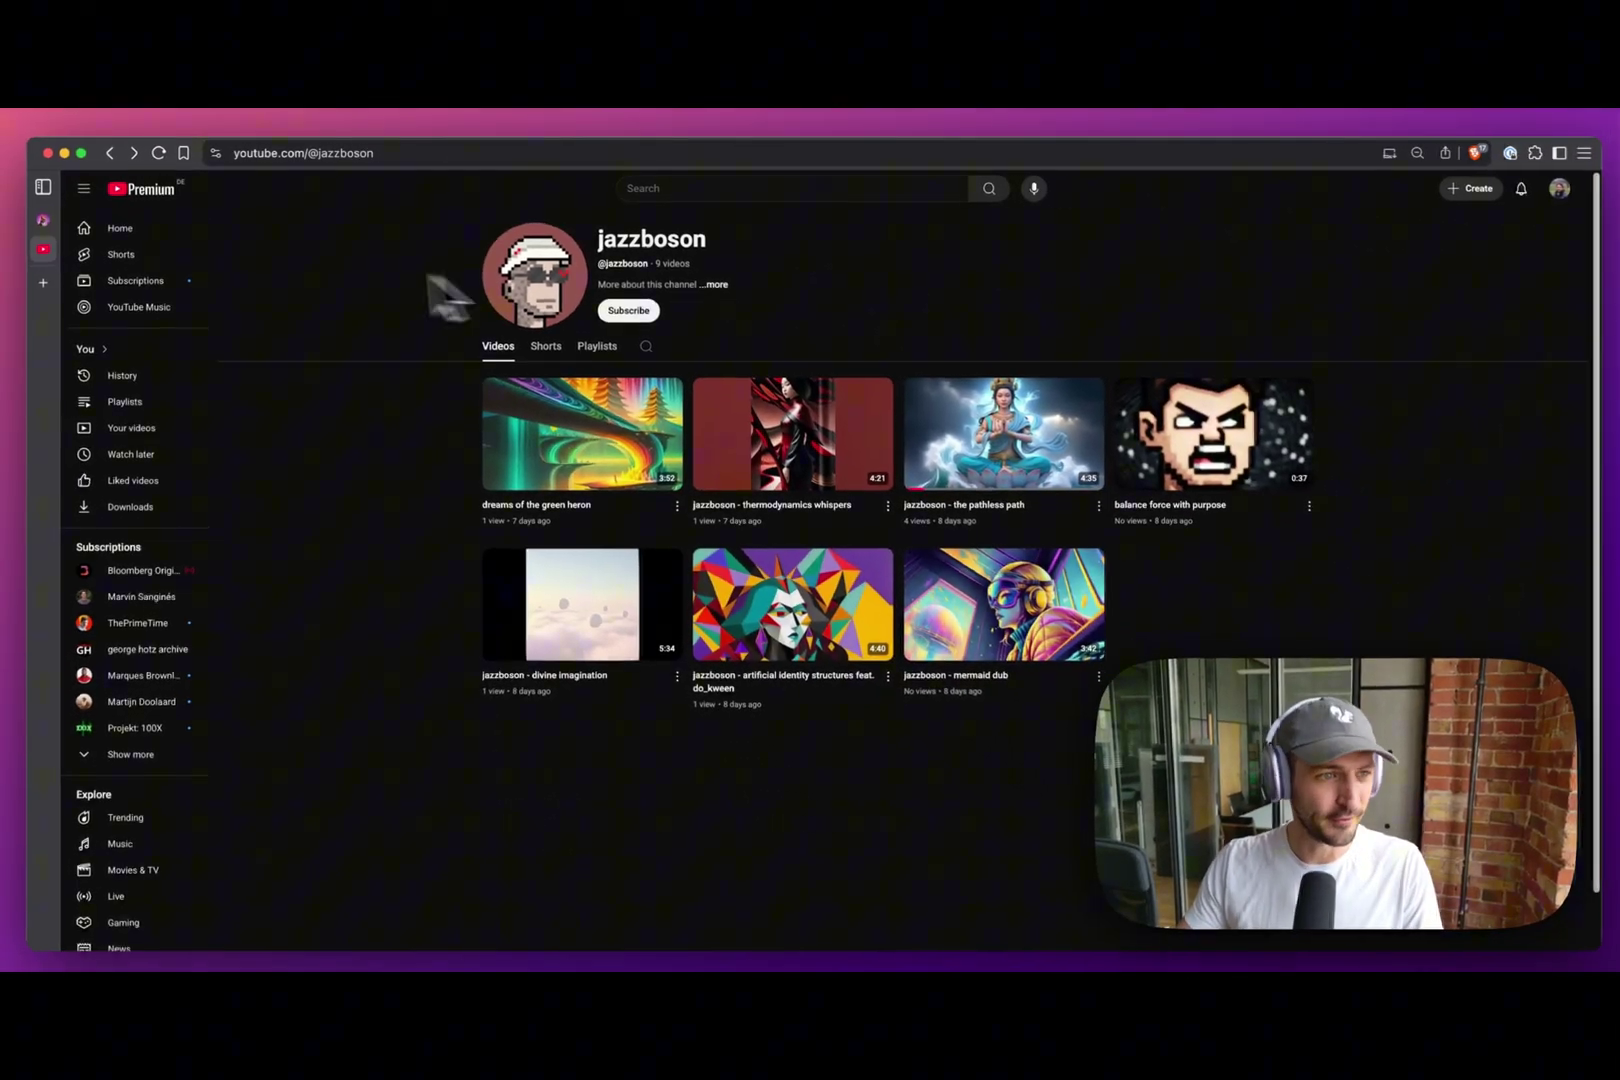
Open 'the pathless path' and move the section start to about 0:35, previewing playback.
click(51, 228)
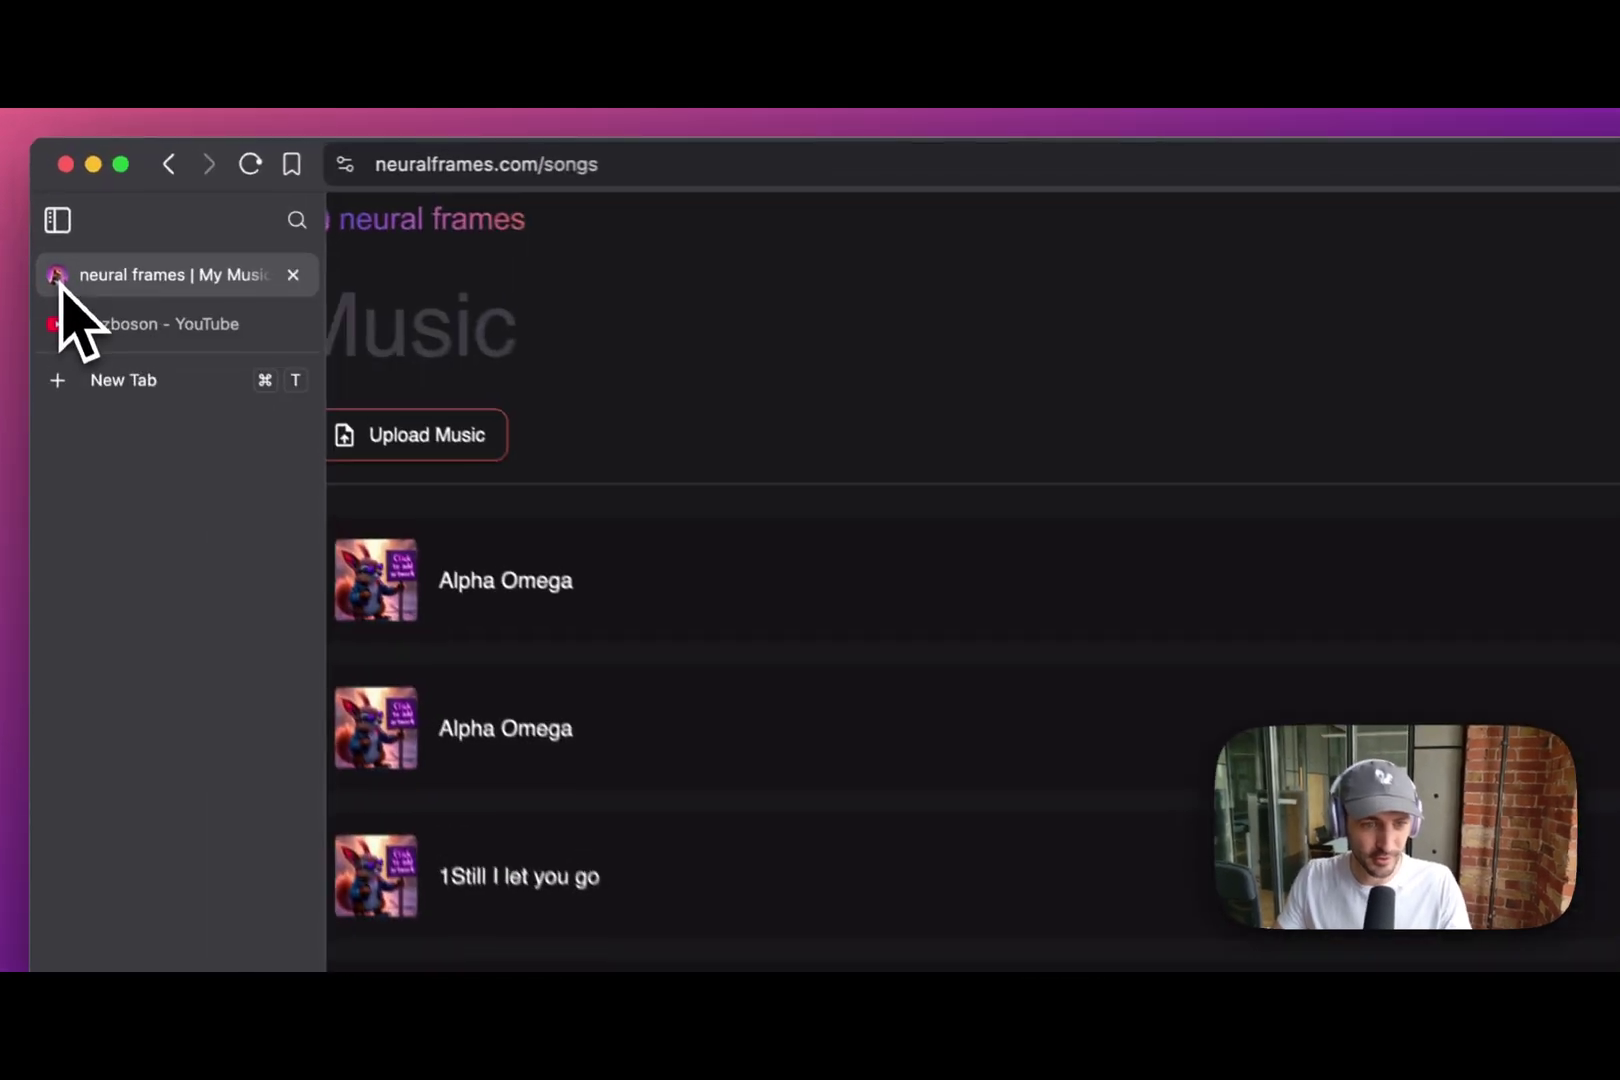
click(767, 845)
mouse_move(799, 616)
mouse_down()
mouse_move(1101, 616)
mouse_move(1075, 626)
mouse_up()
click(361, 455)
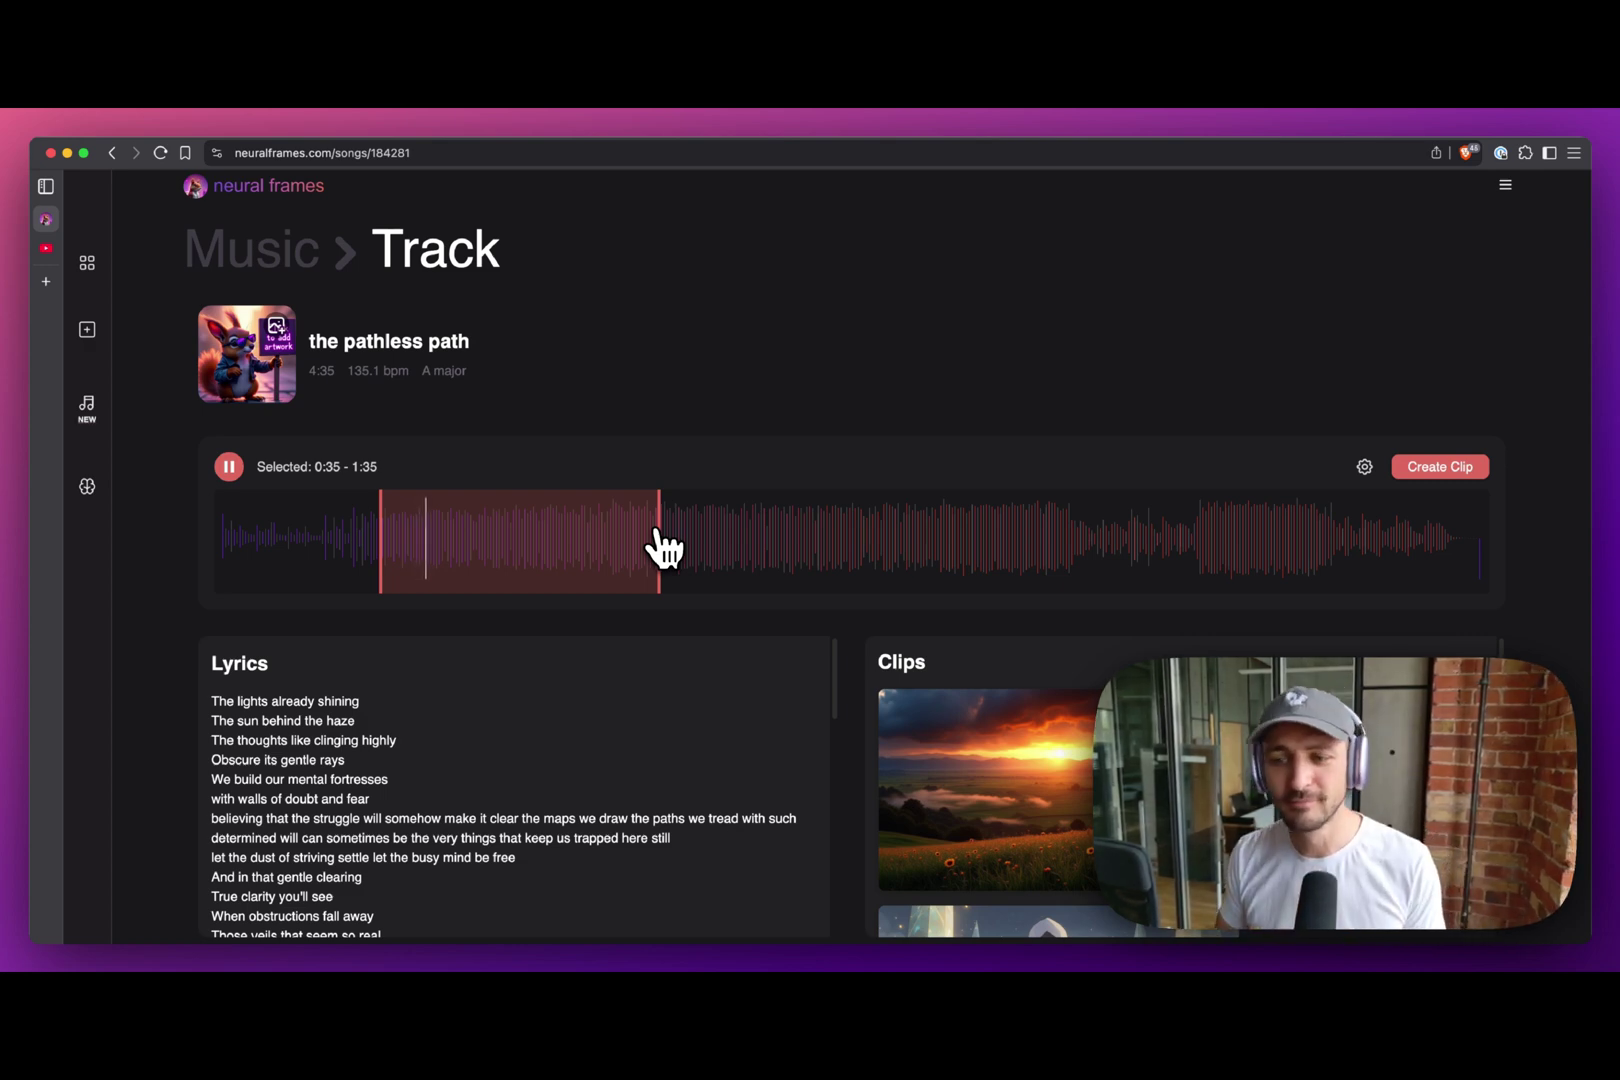
Extend the section to end at 2:28, pause, and briefly check the album artwork generator.
drag(659, 544, 897, 544)
click(228, 467)
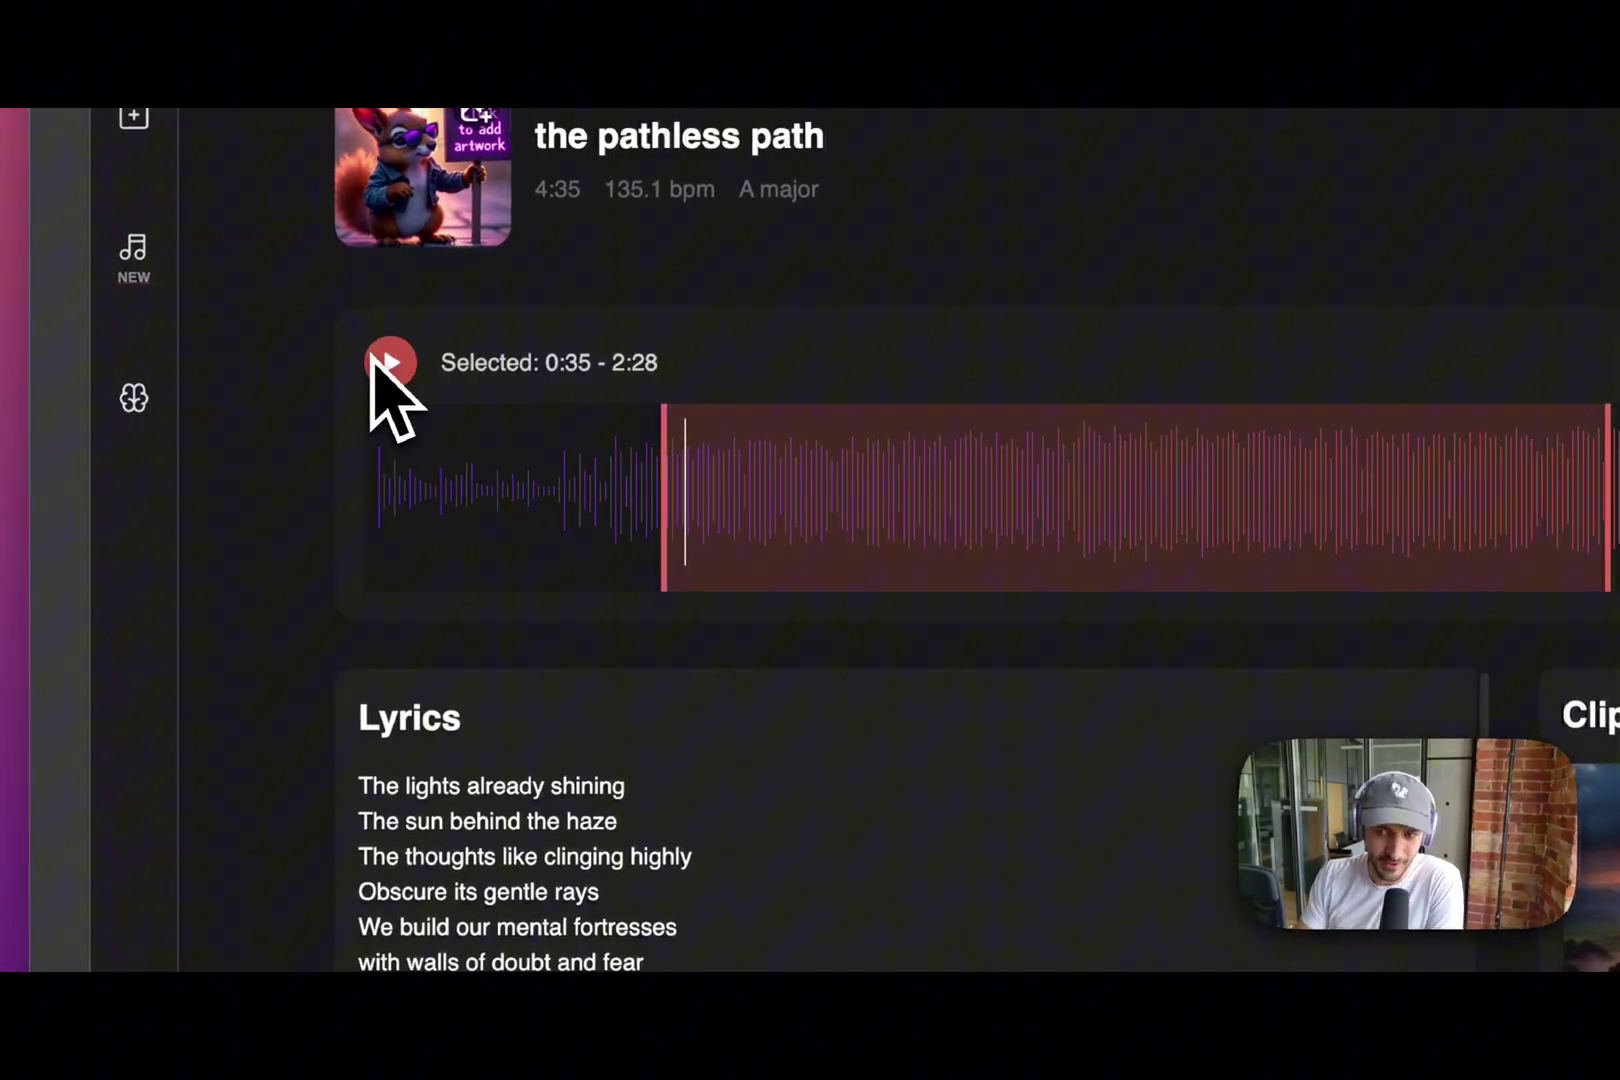
scroll(423, 704, down, 5)
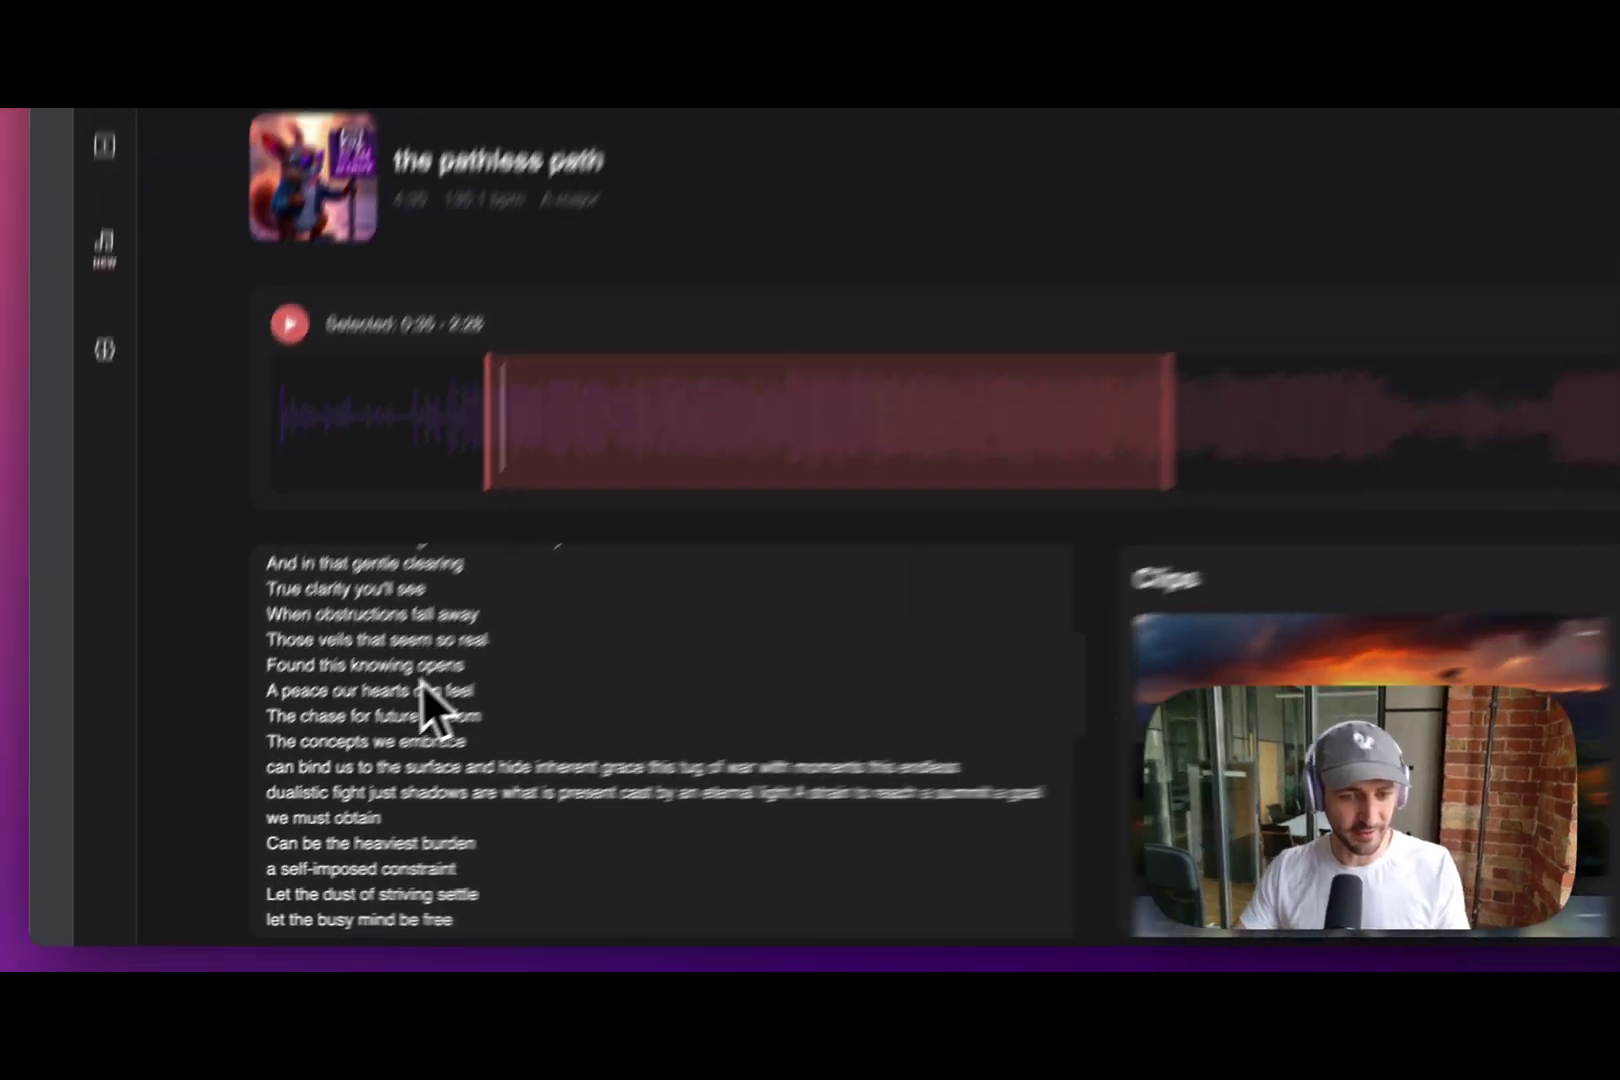
scroll(337, 845, down, 3)
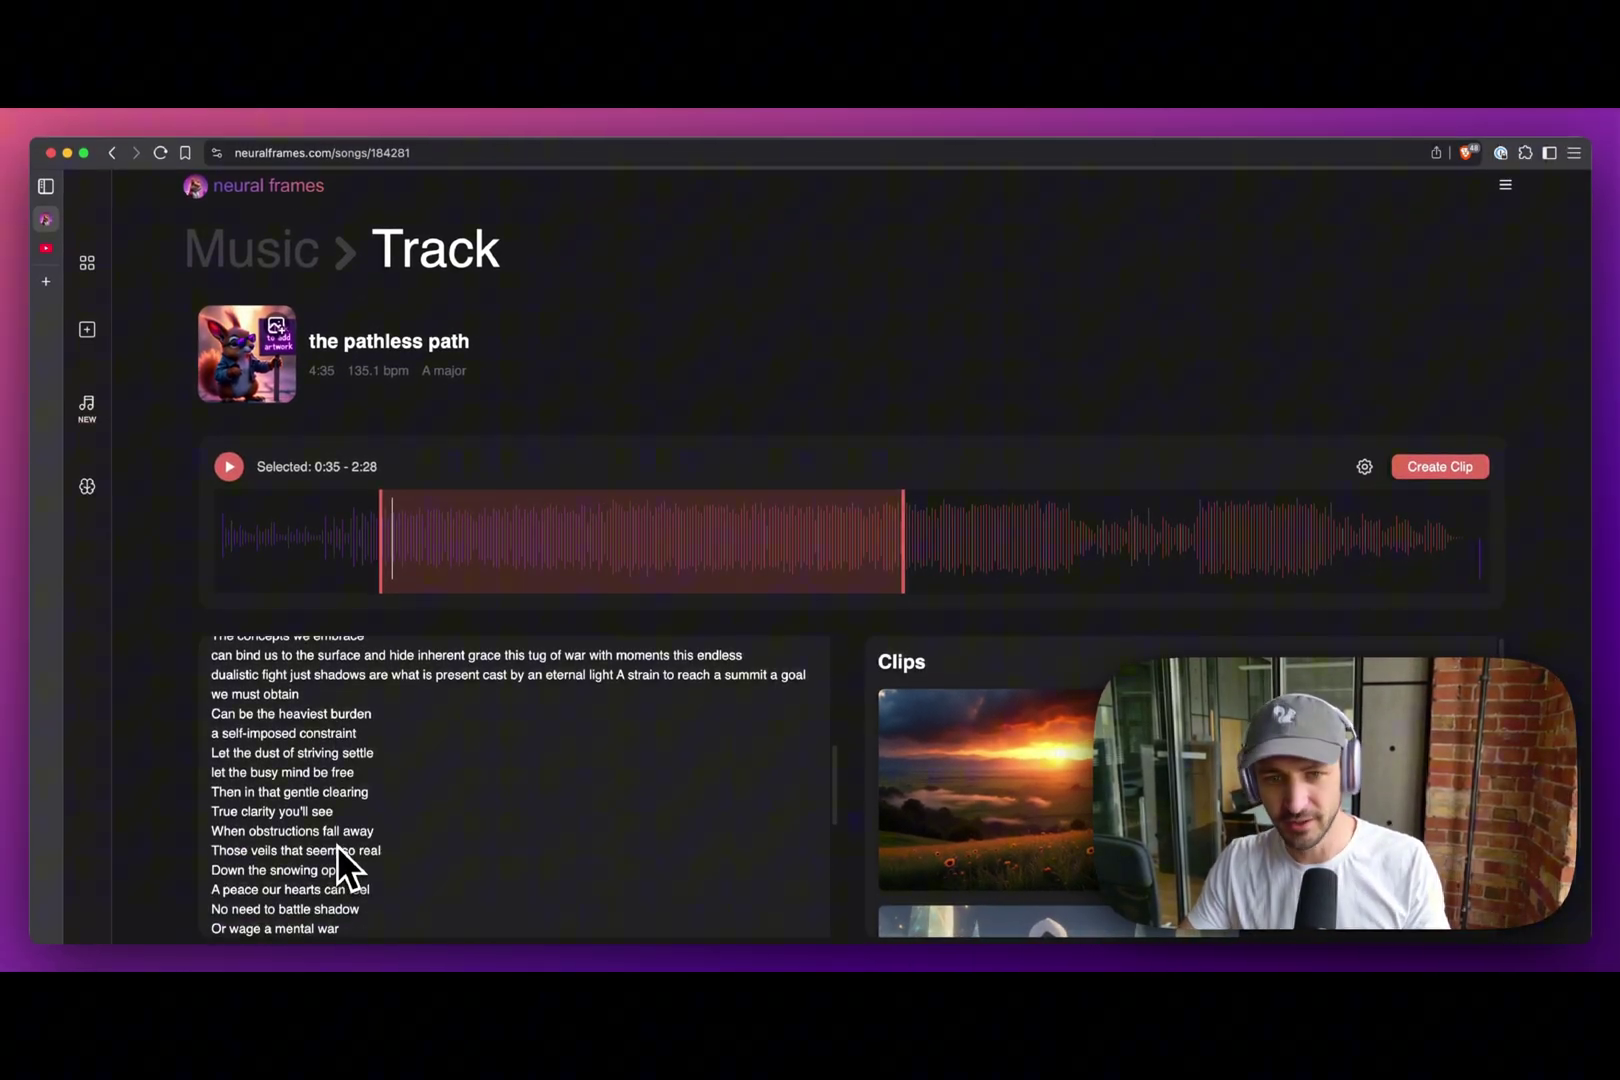
click(291, 341)
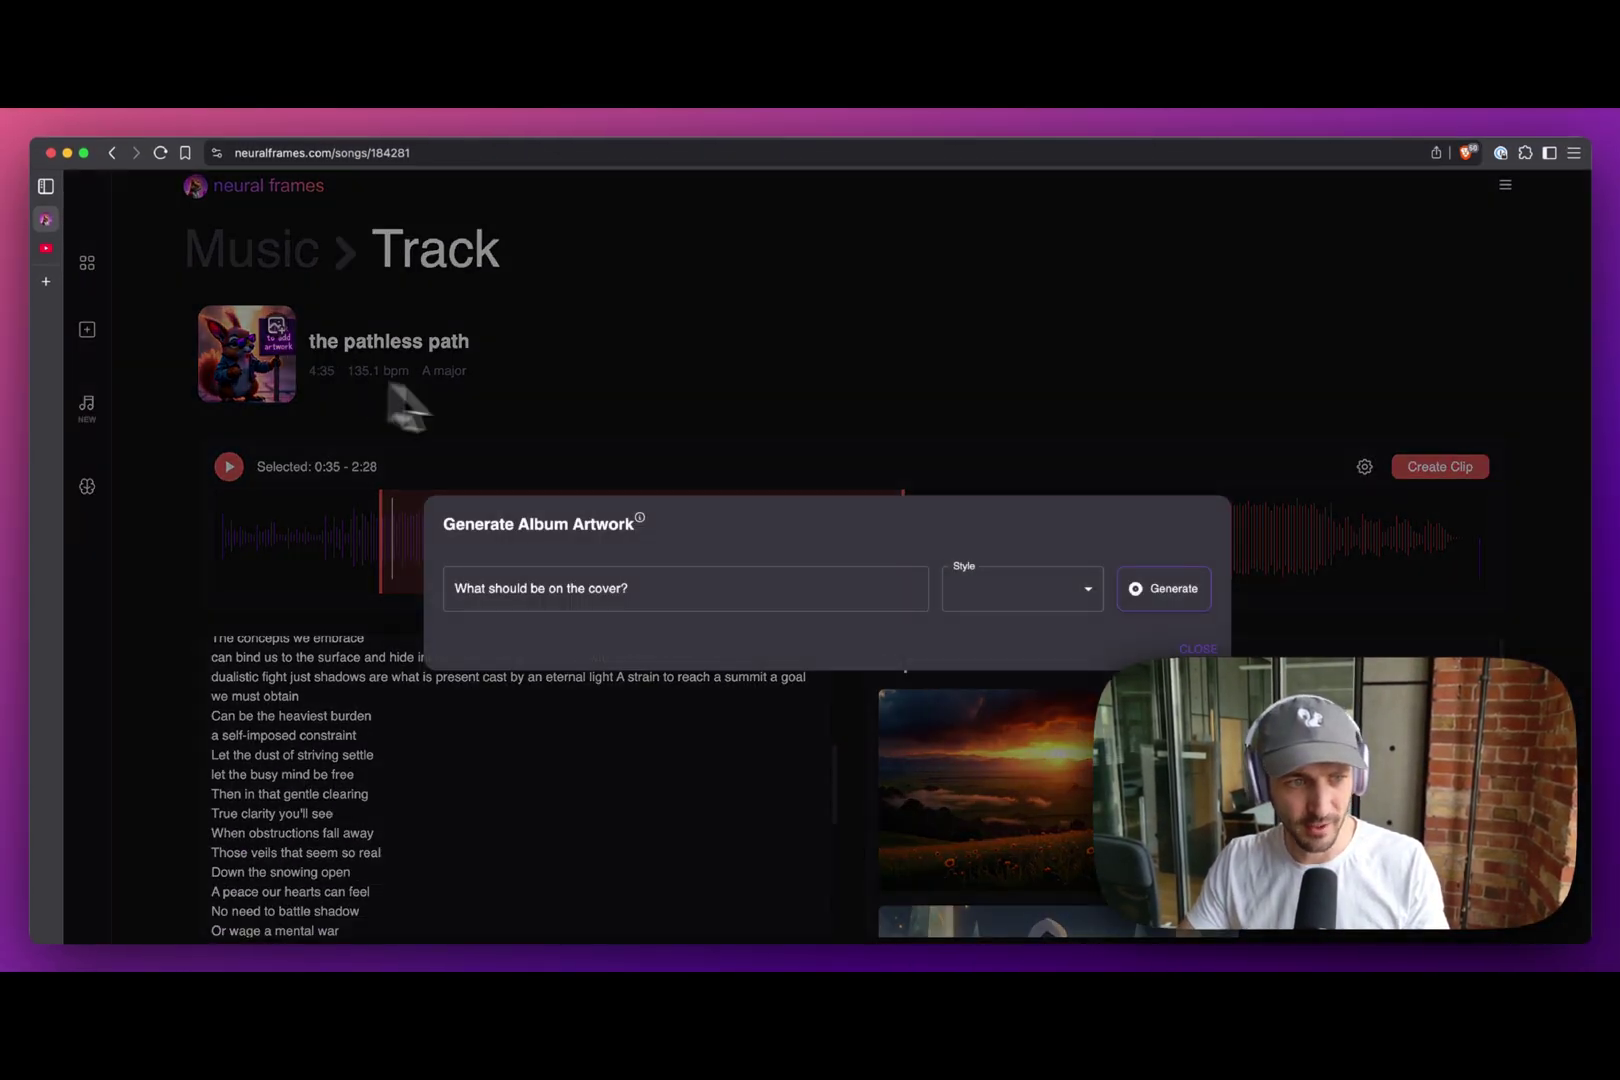
click(570, 387)
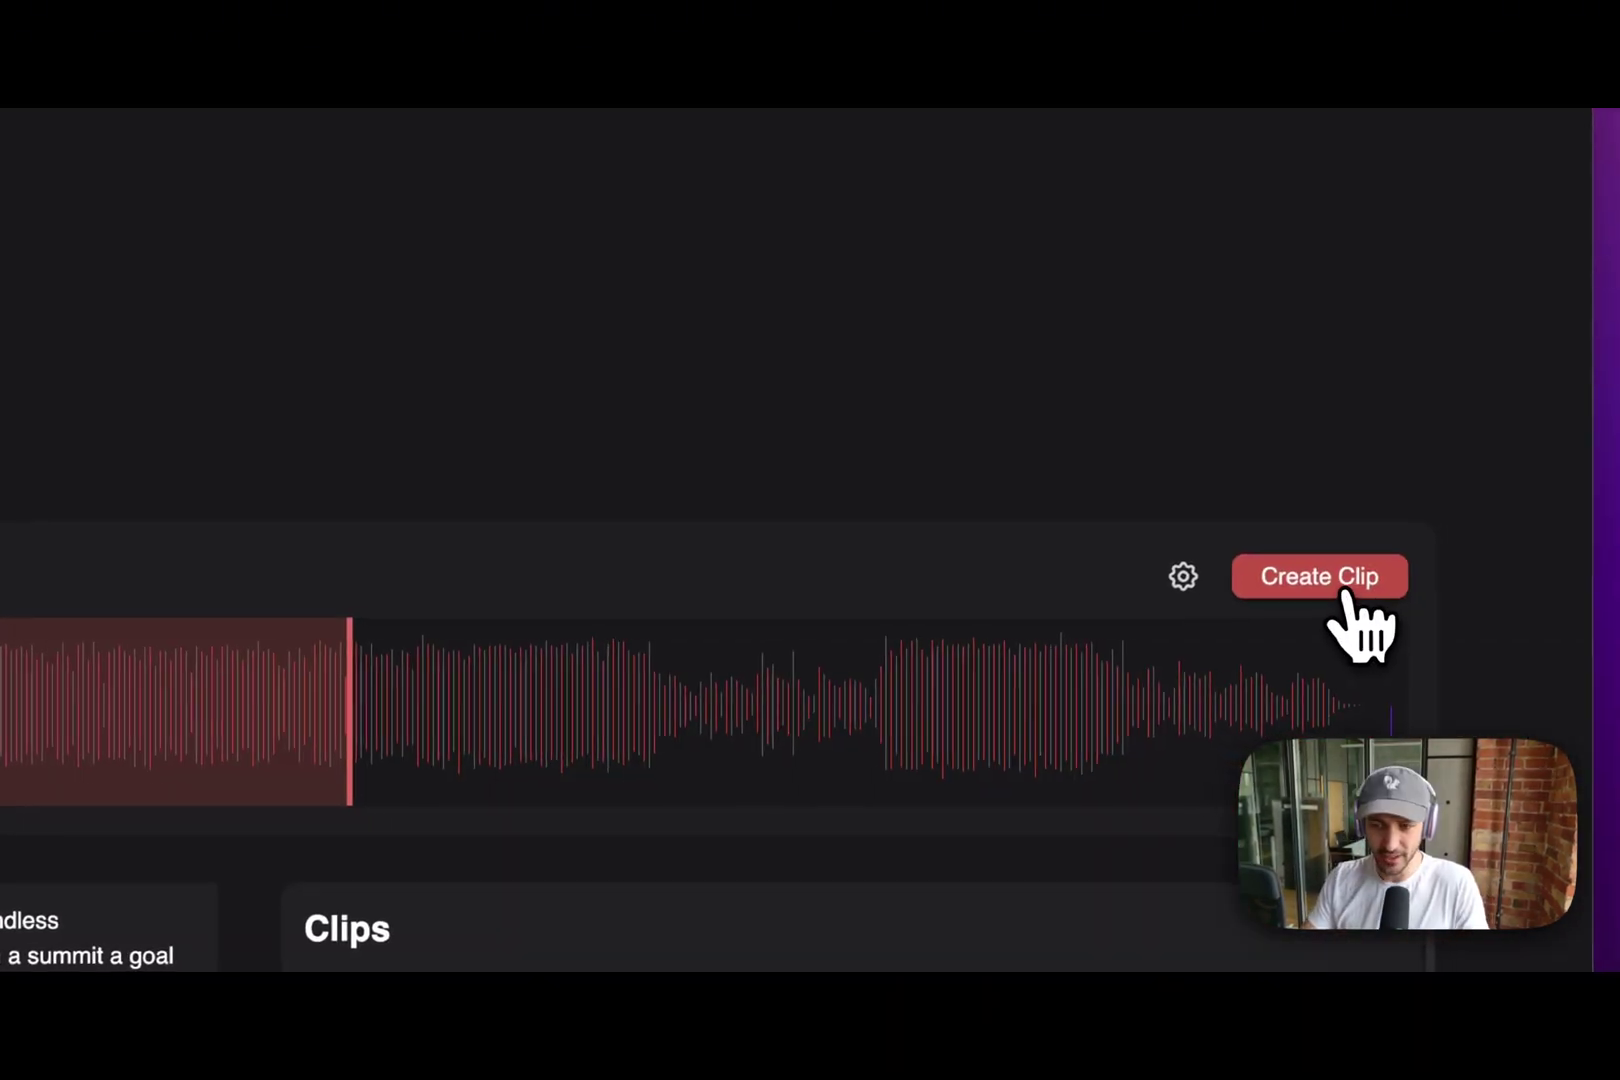
Create a clip from the 0:35–2:28 section and read the generated desert-wanderer concept.
click(1345, 591)
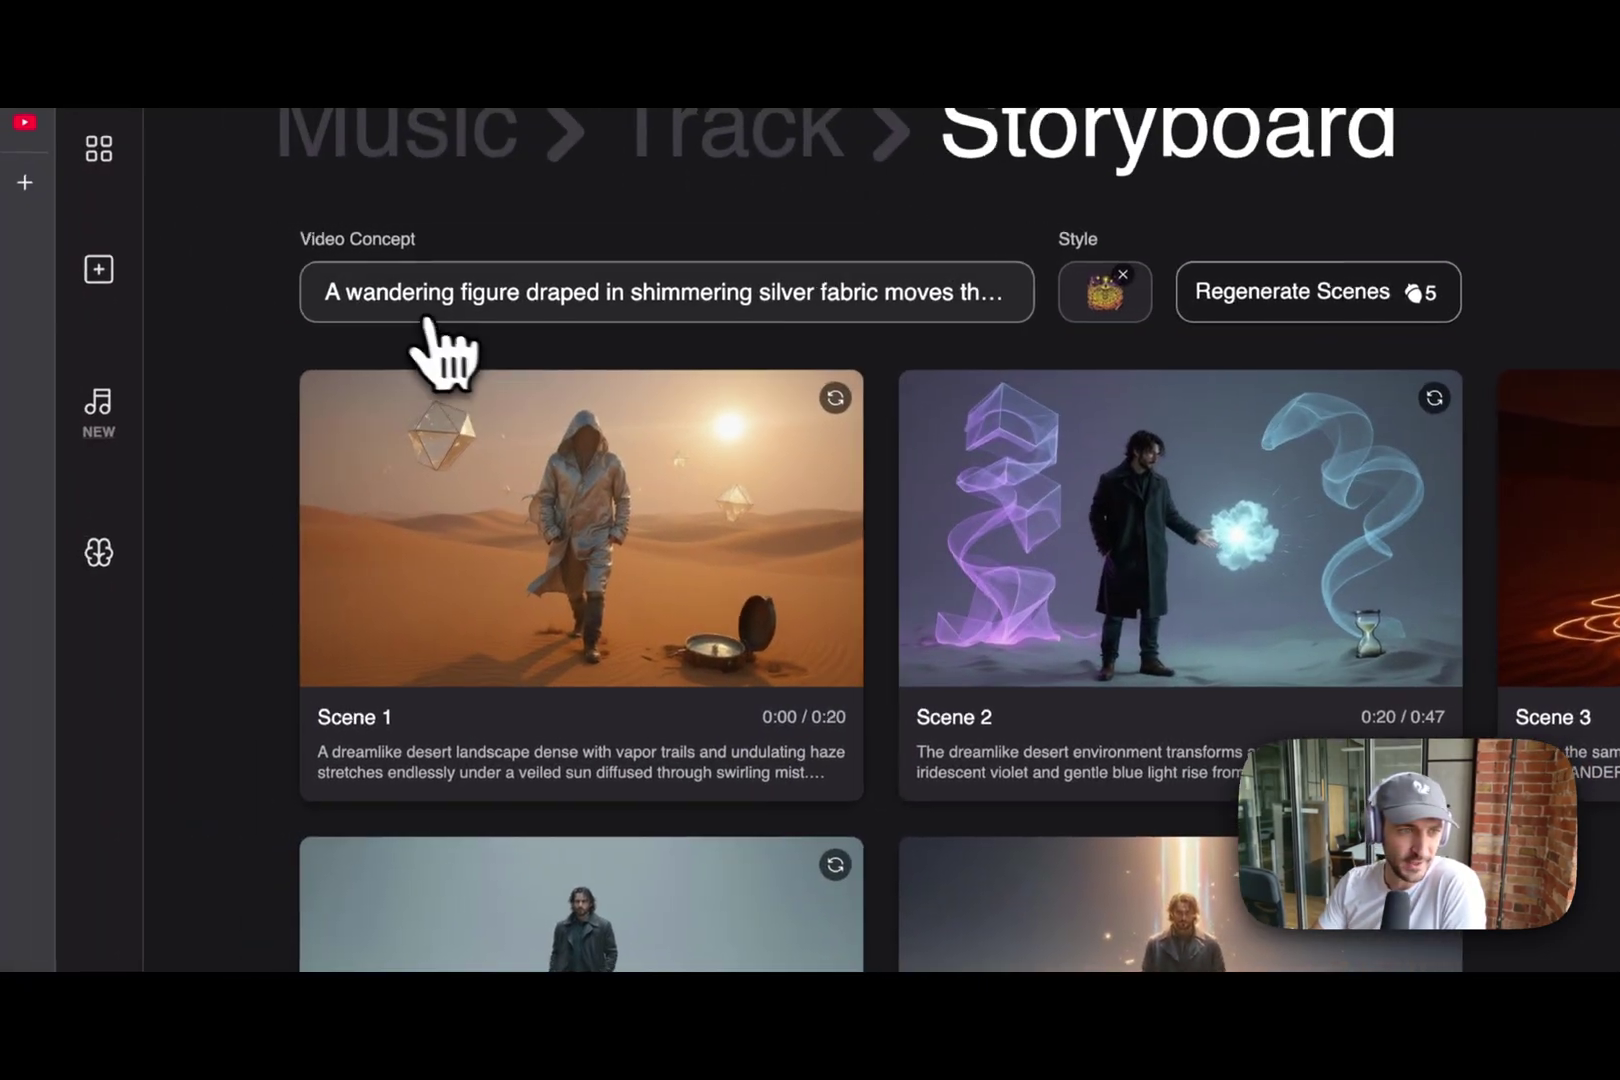
click(430, 319)
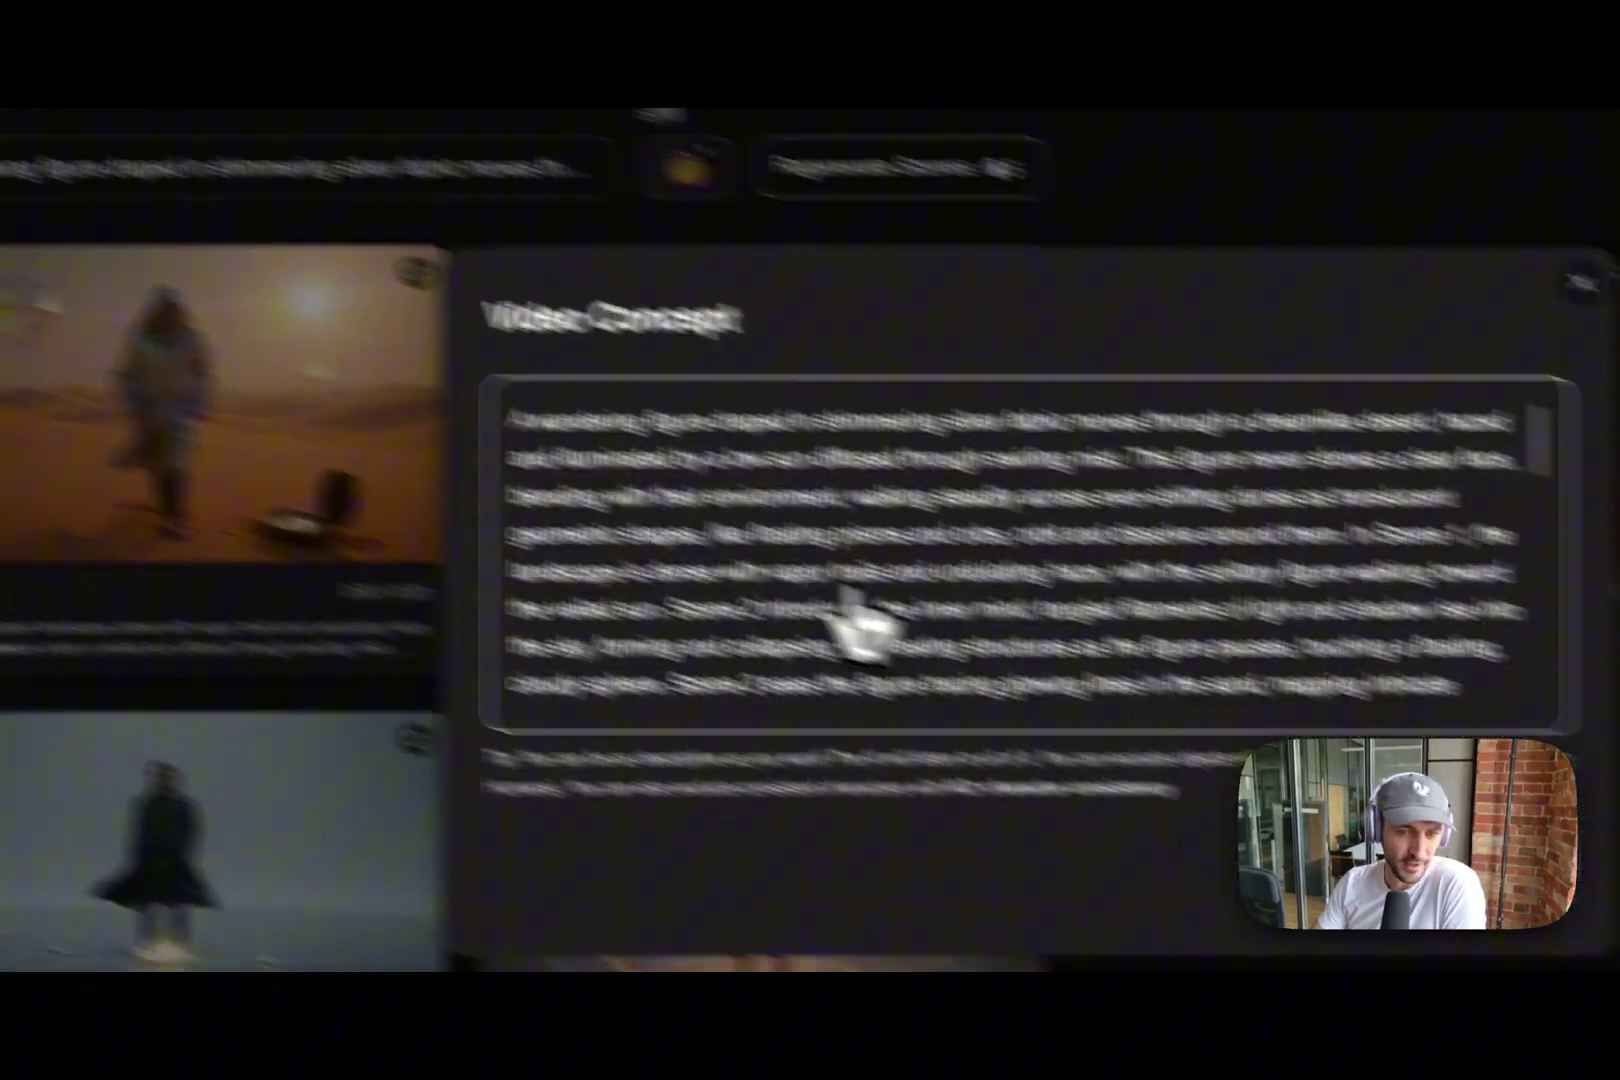
scroll(633, 541, down, 3)
scroll(605, 541, down, 5)
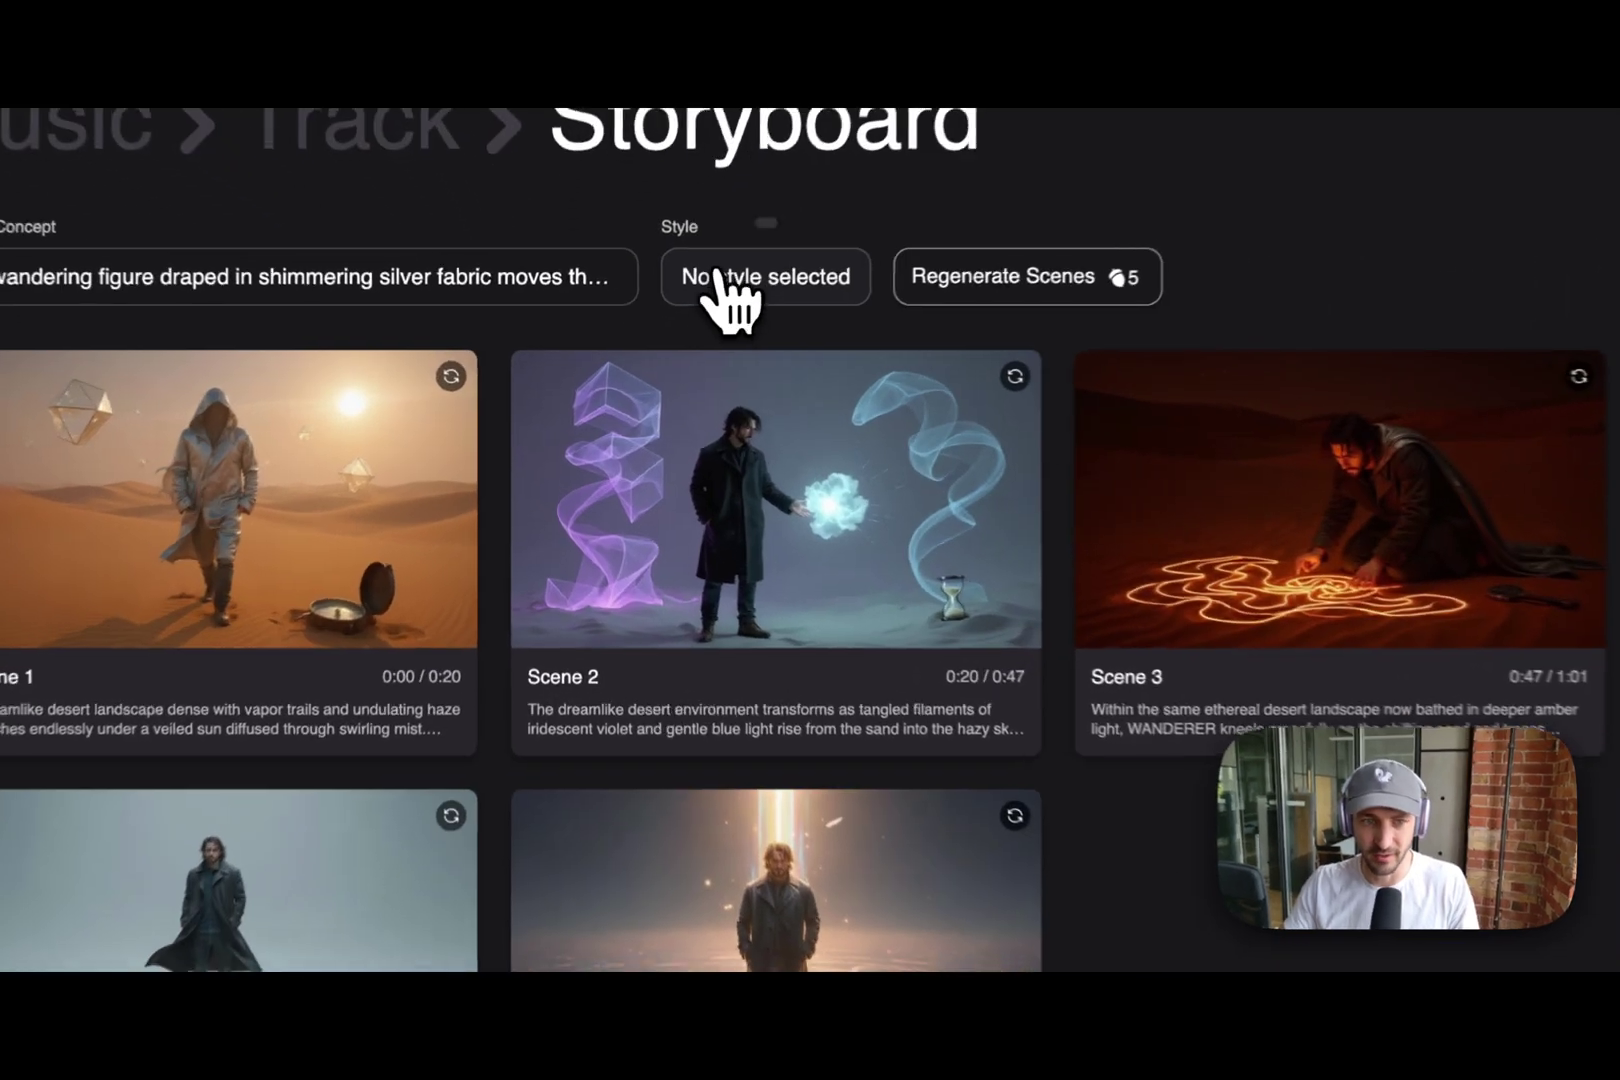
Apply the Global Village Coffeehouse preset style and regenerate the veiled-wanderer scenes.
click(656, 339)
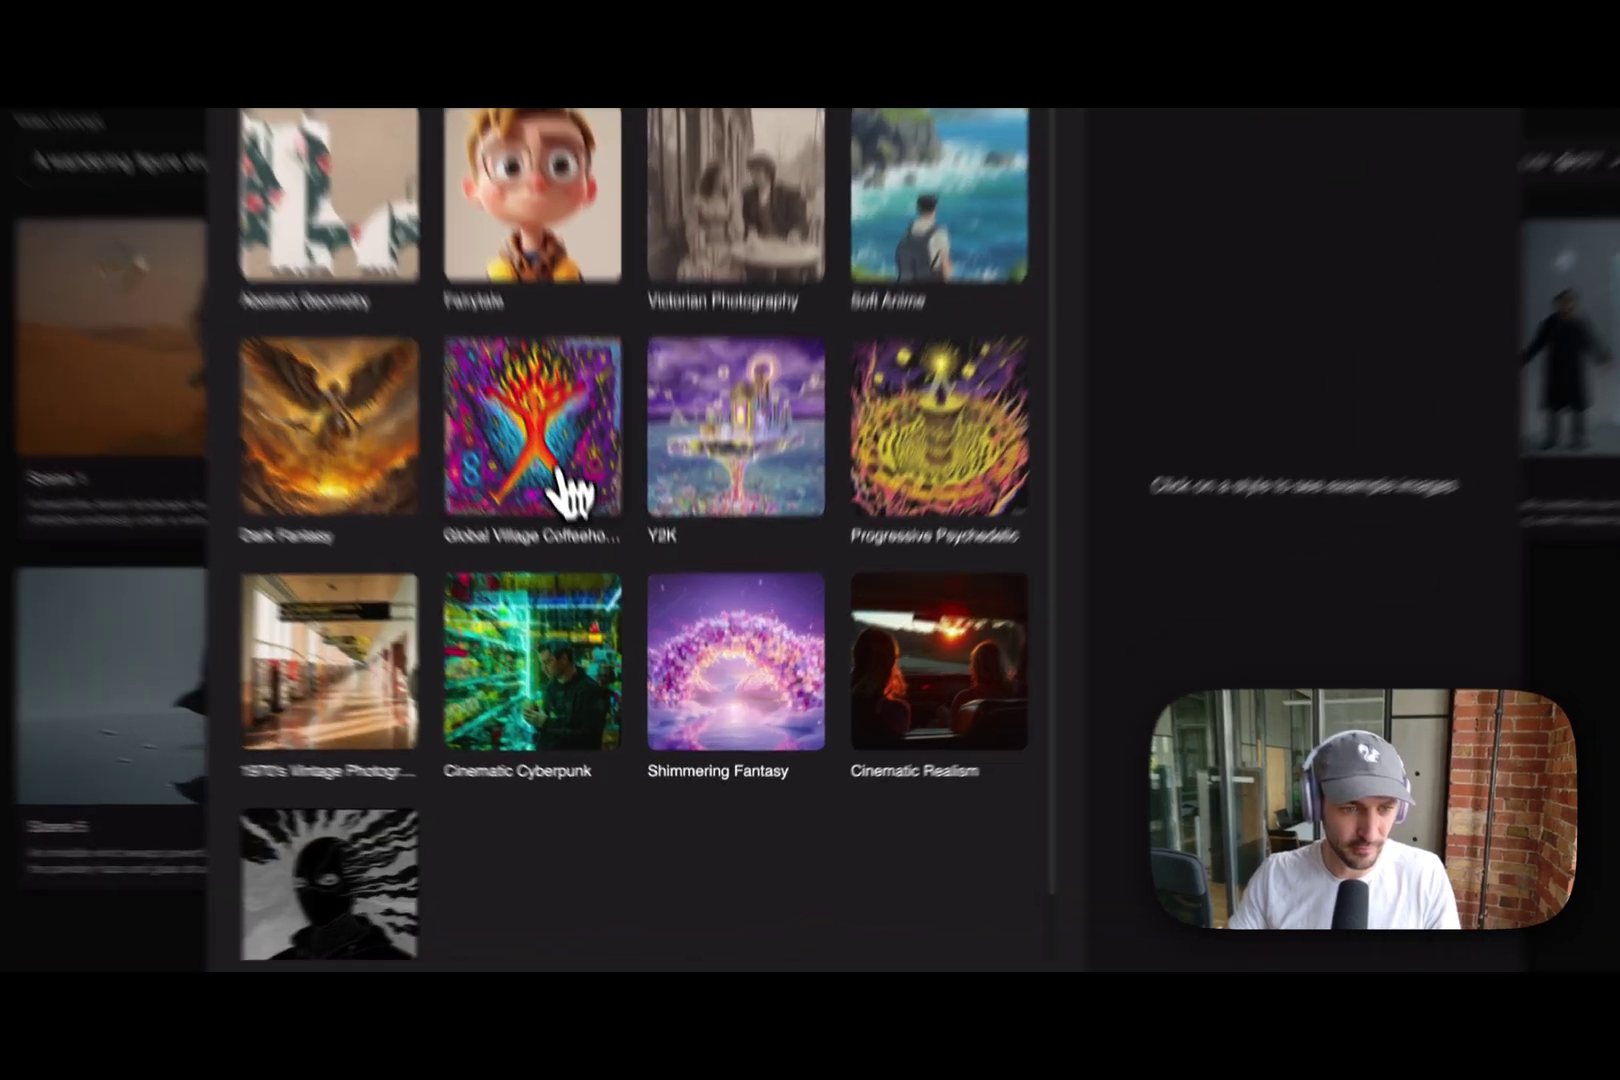
click(605, 578)
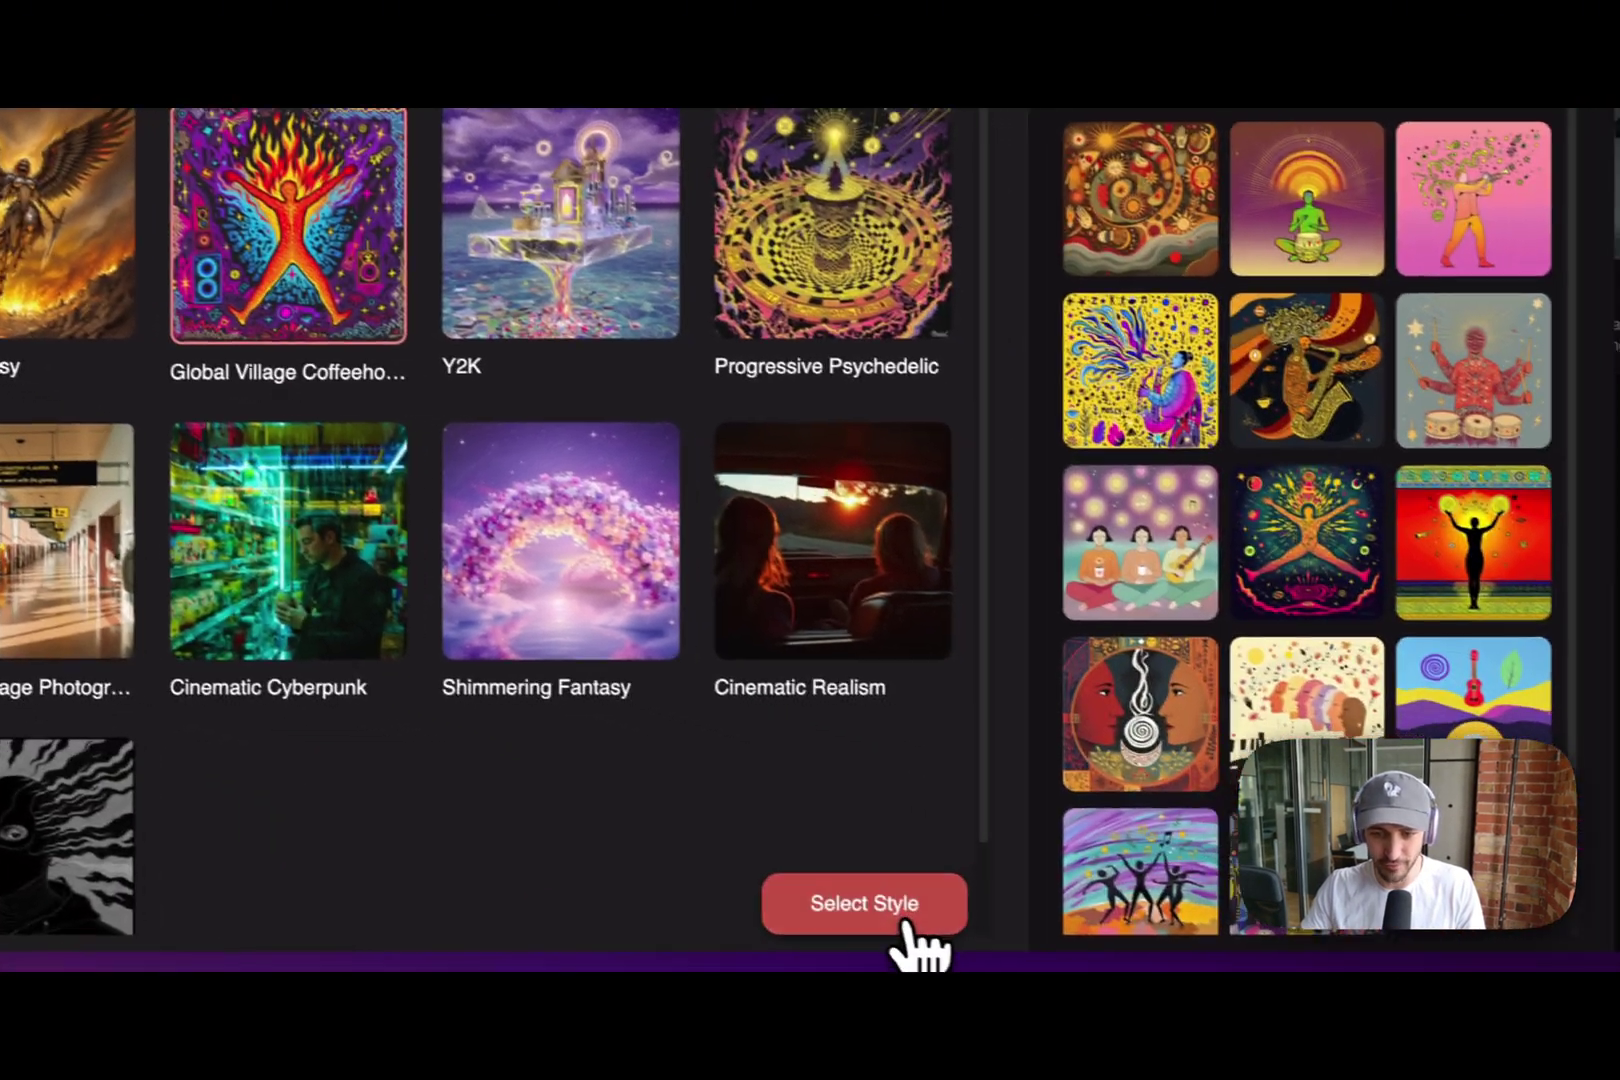
click(907, 923)
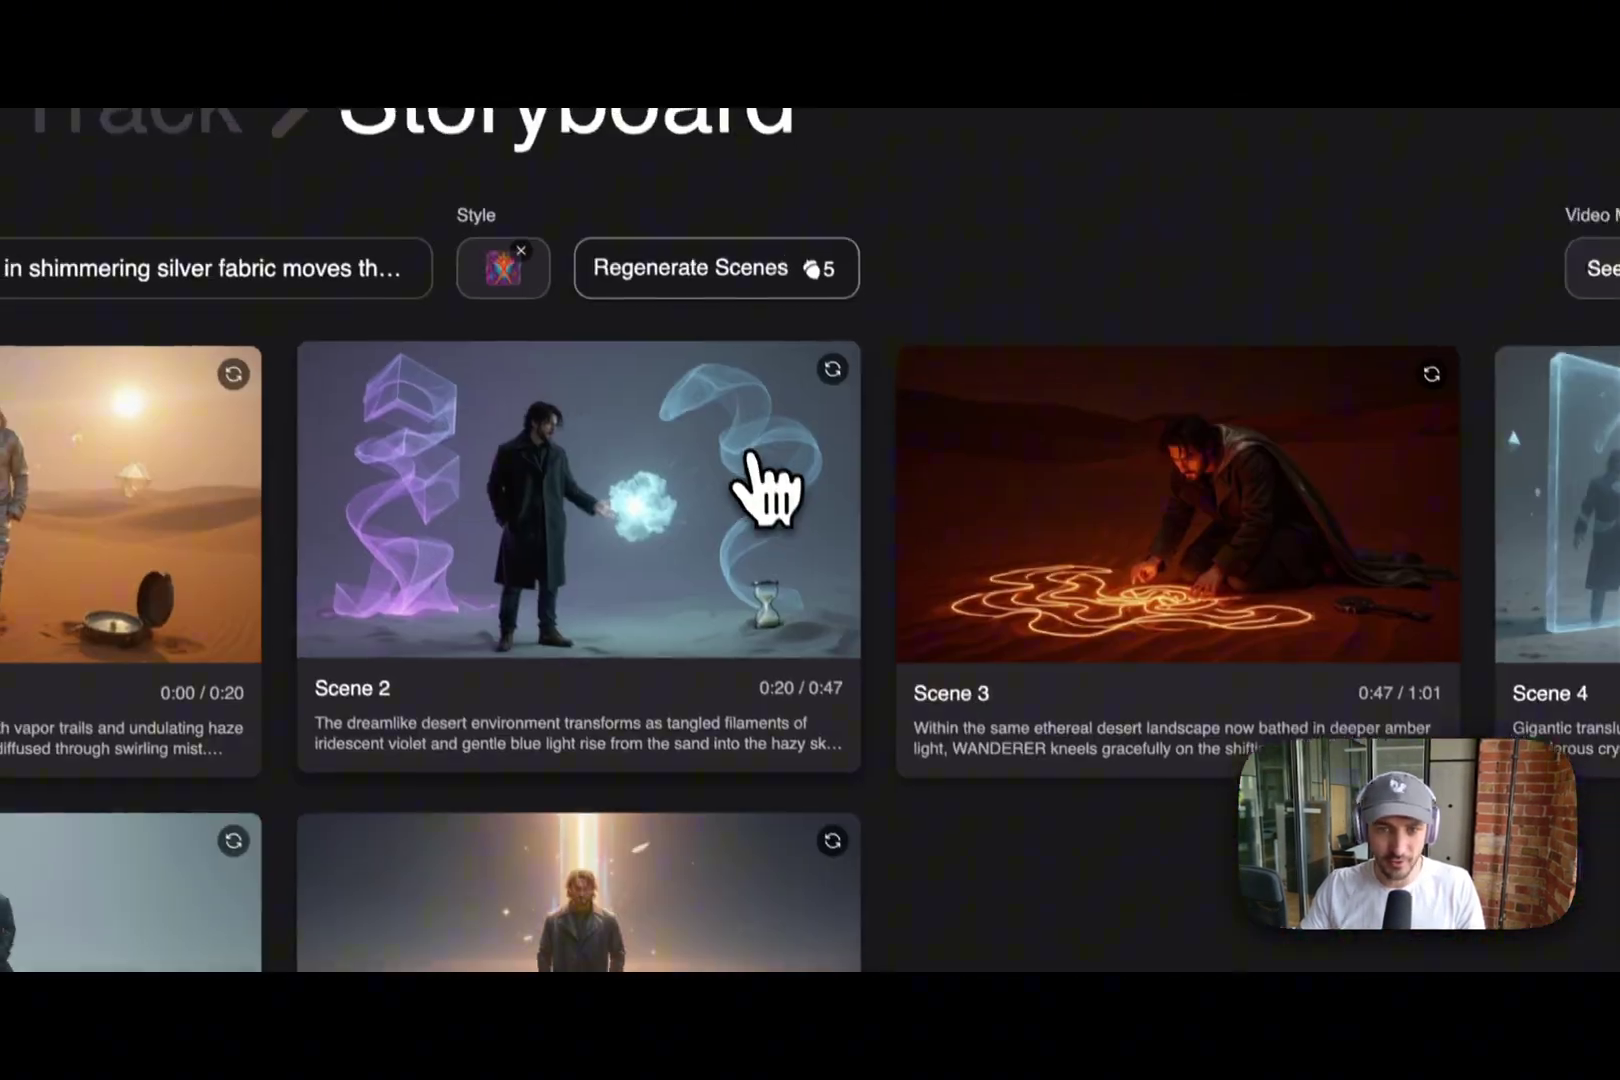
click(753, 293)
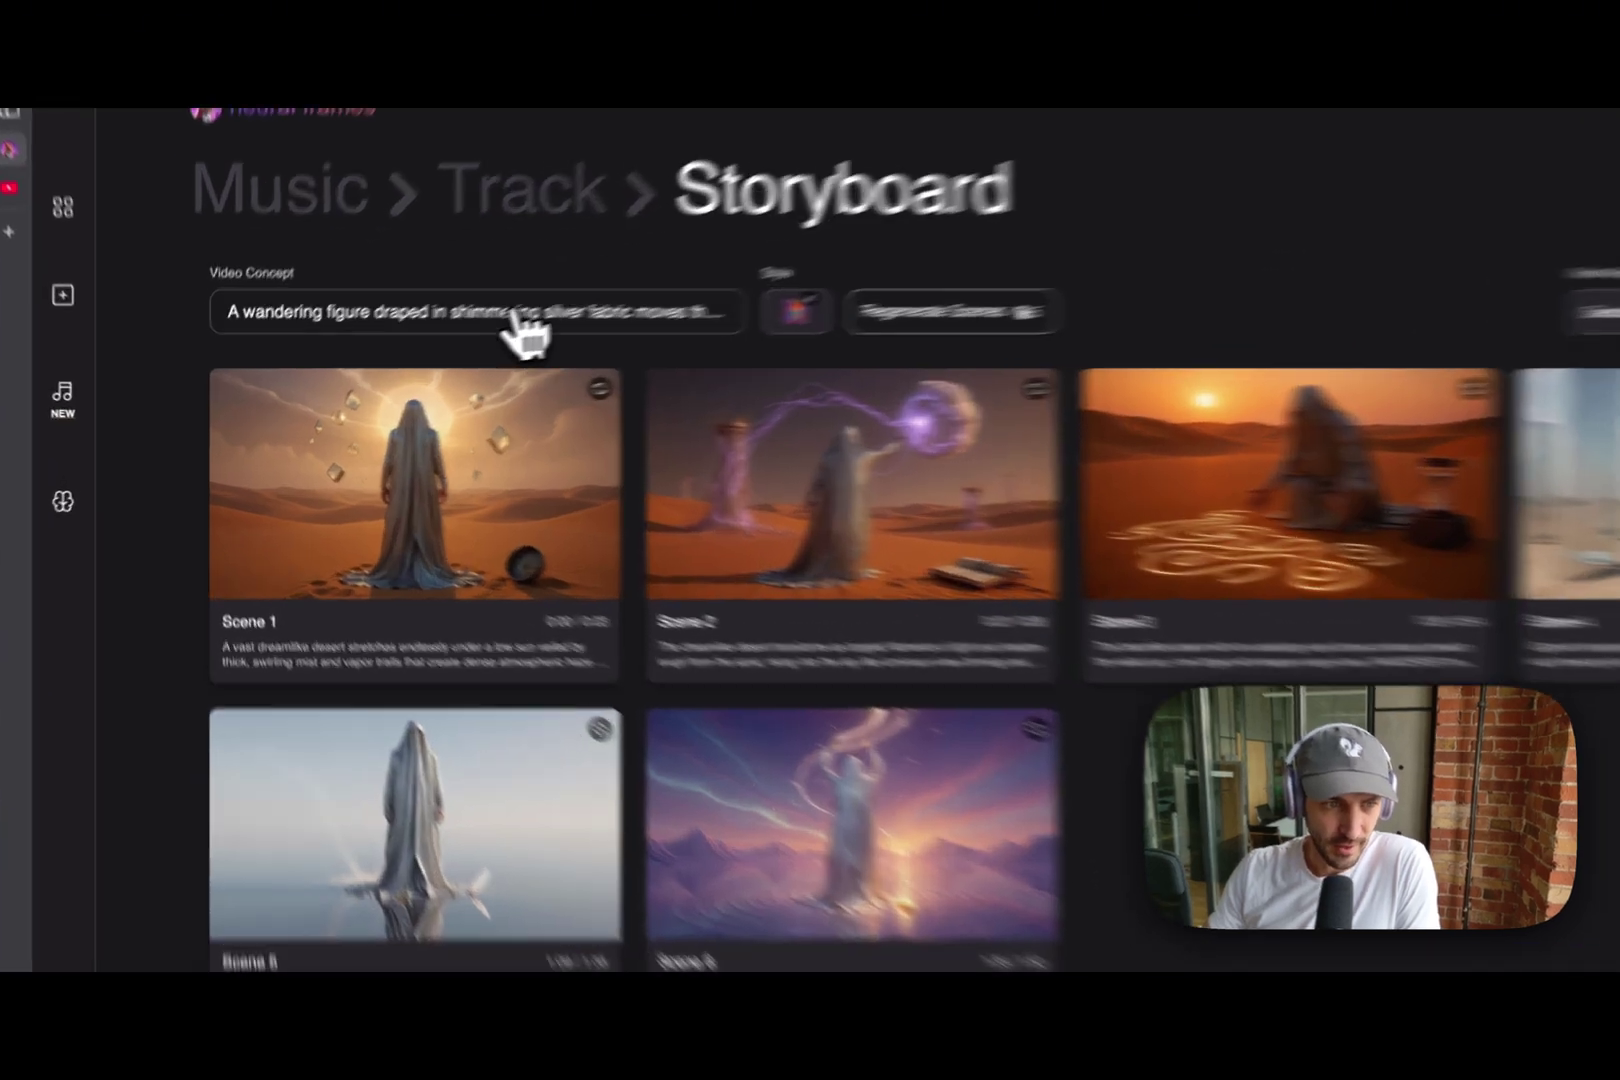
Replace the concept with 'someone walking cross country, melancholic', save, and regenerate the scenes.
click(443, 343)
scroll(964, 715, down, 10)
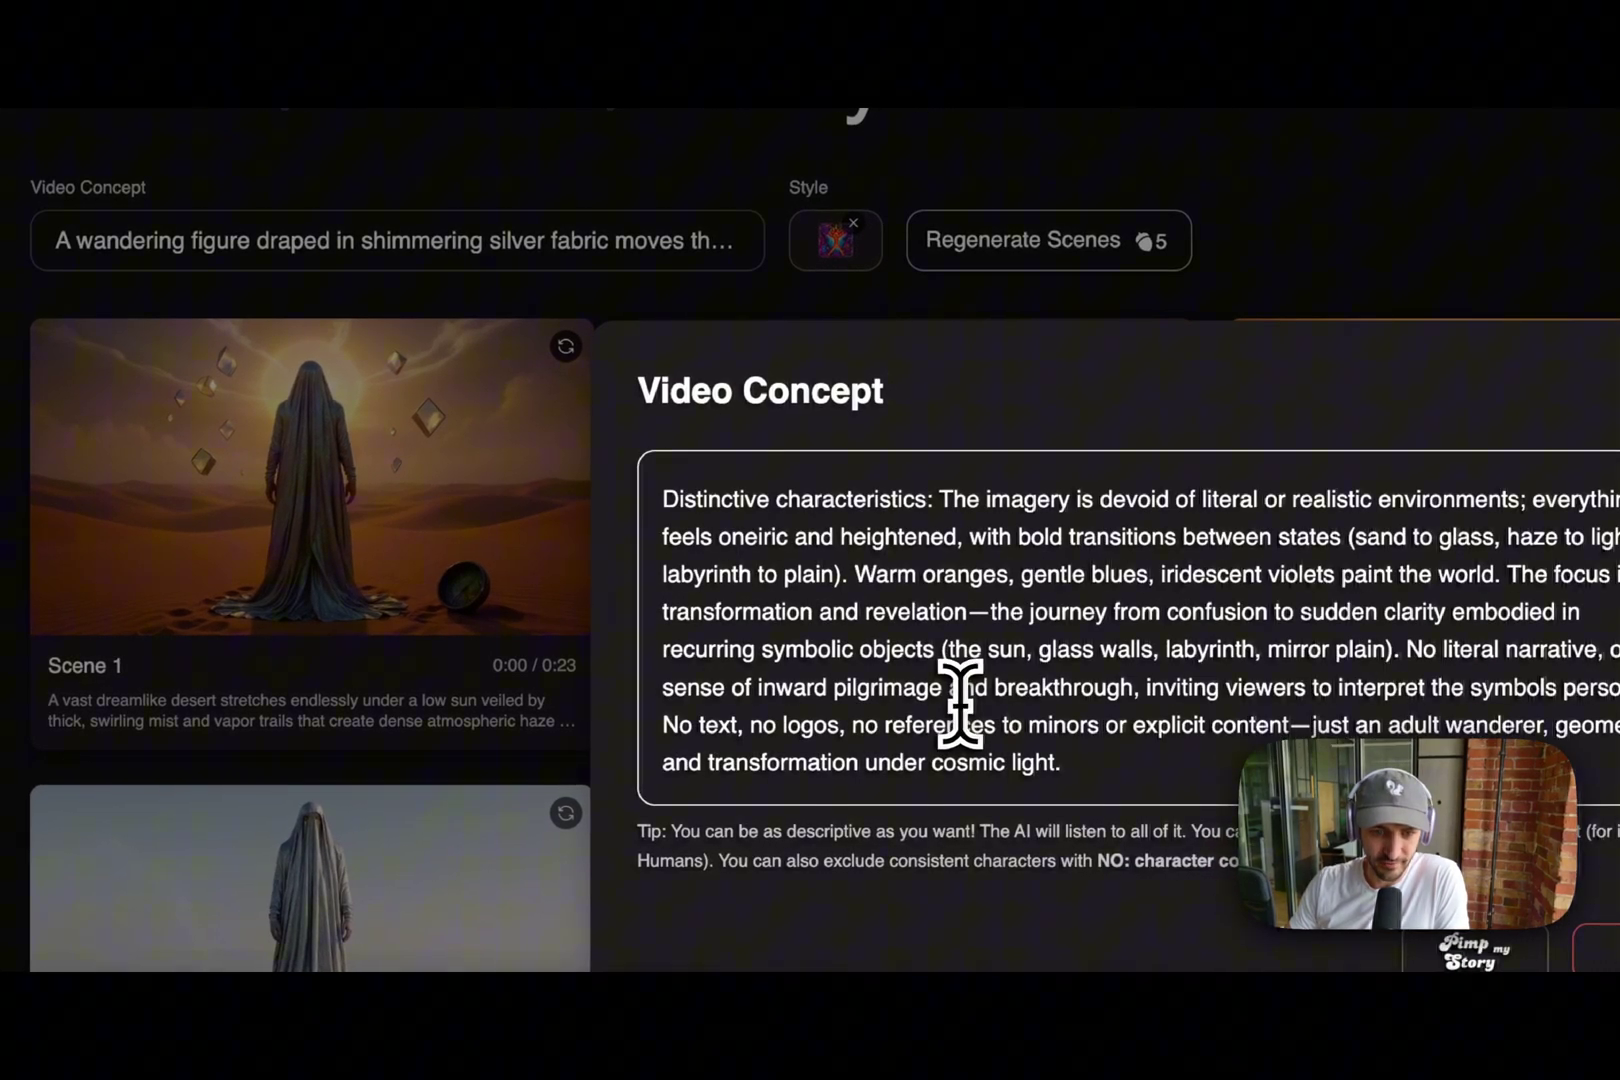
scroll(969, 713, up, 3)
scroll(969, 708, up, 5)
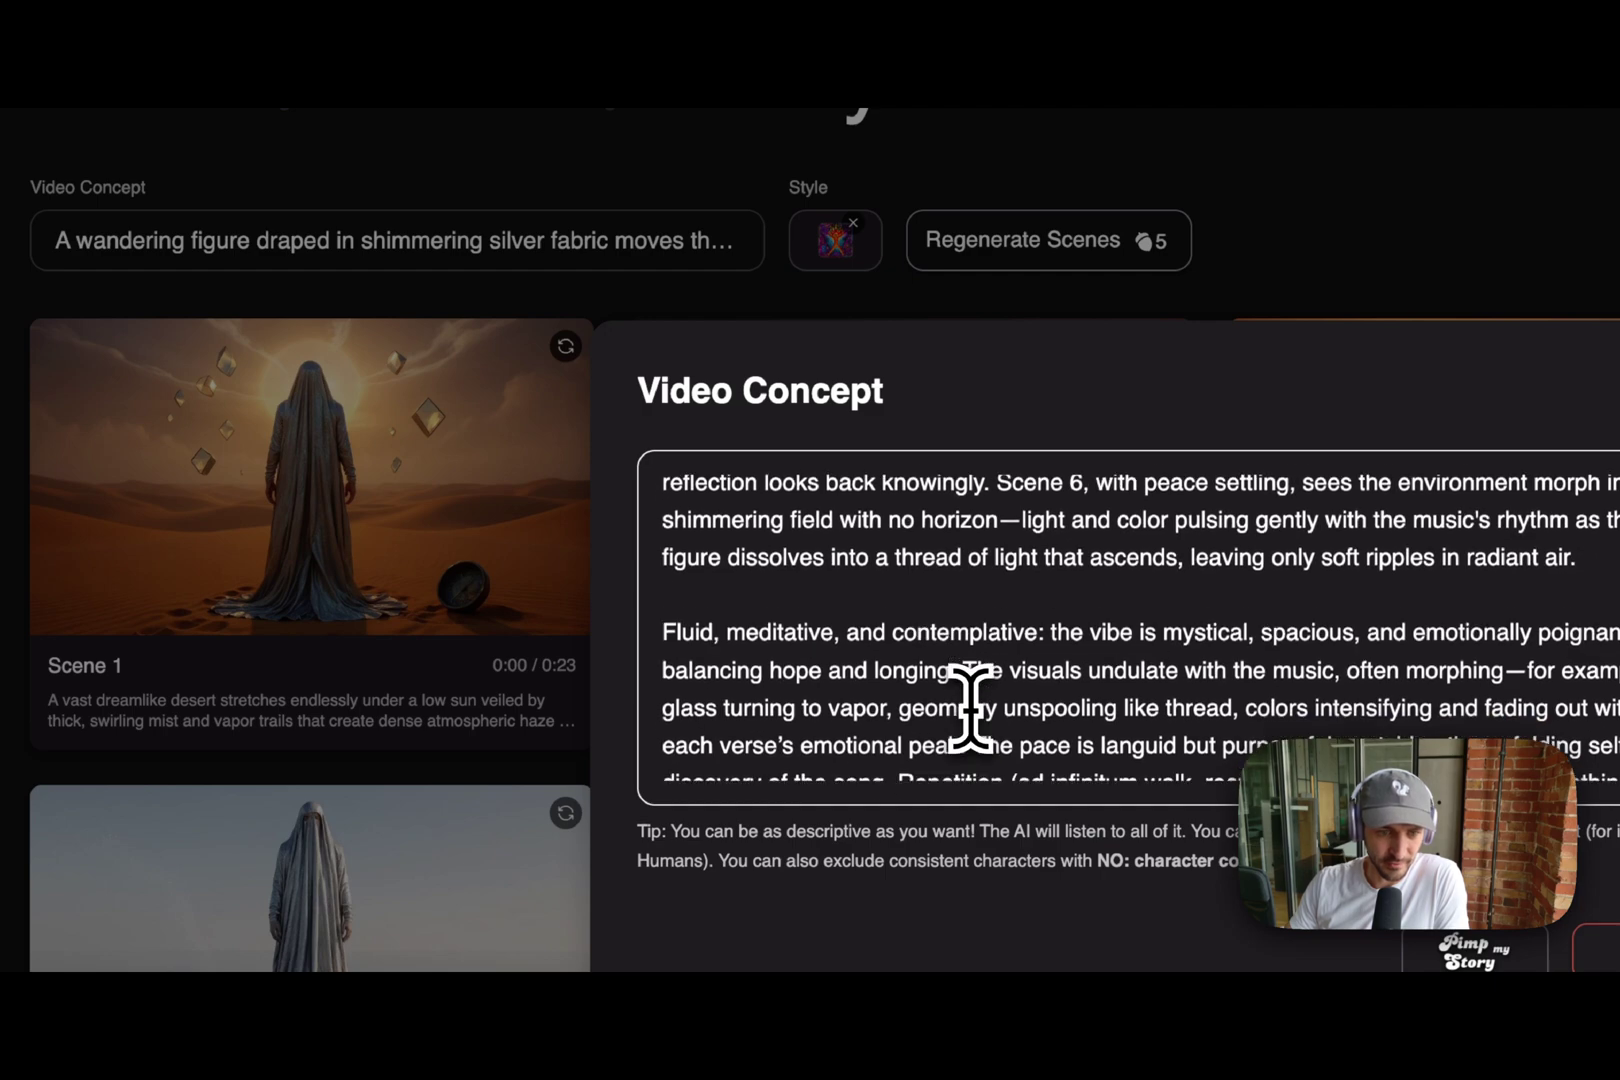
scroll(969, 689, down, 1)
scroll(964, 721, down, 1)
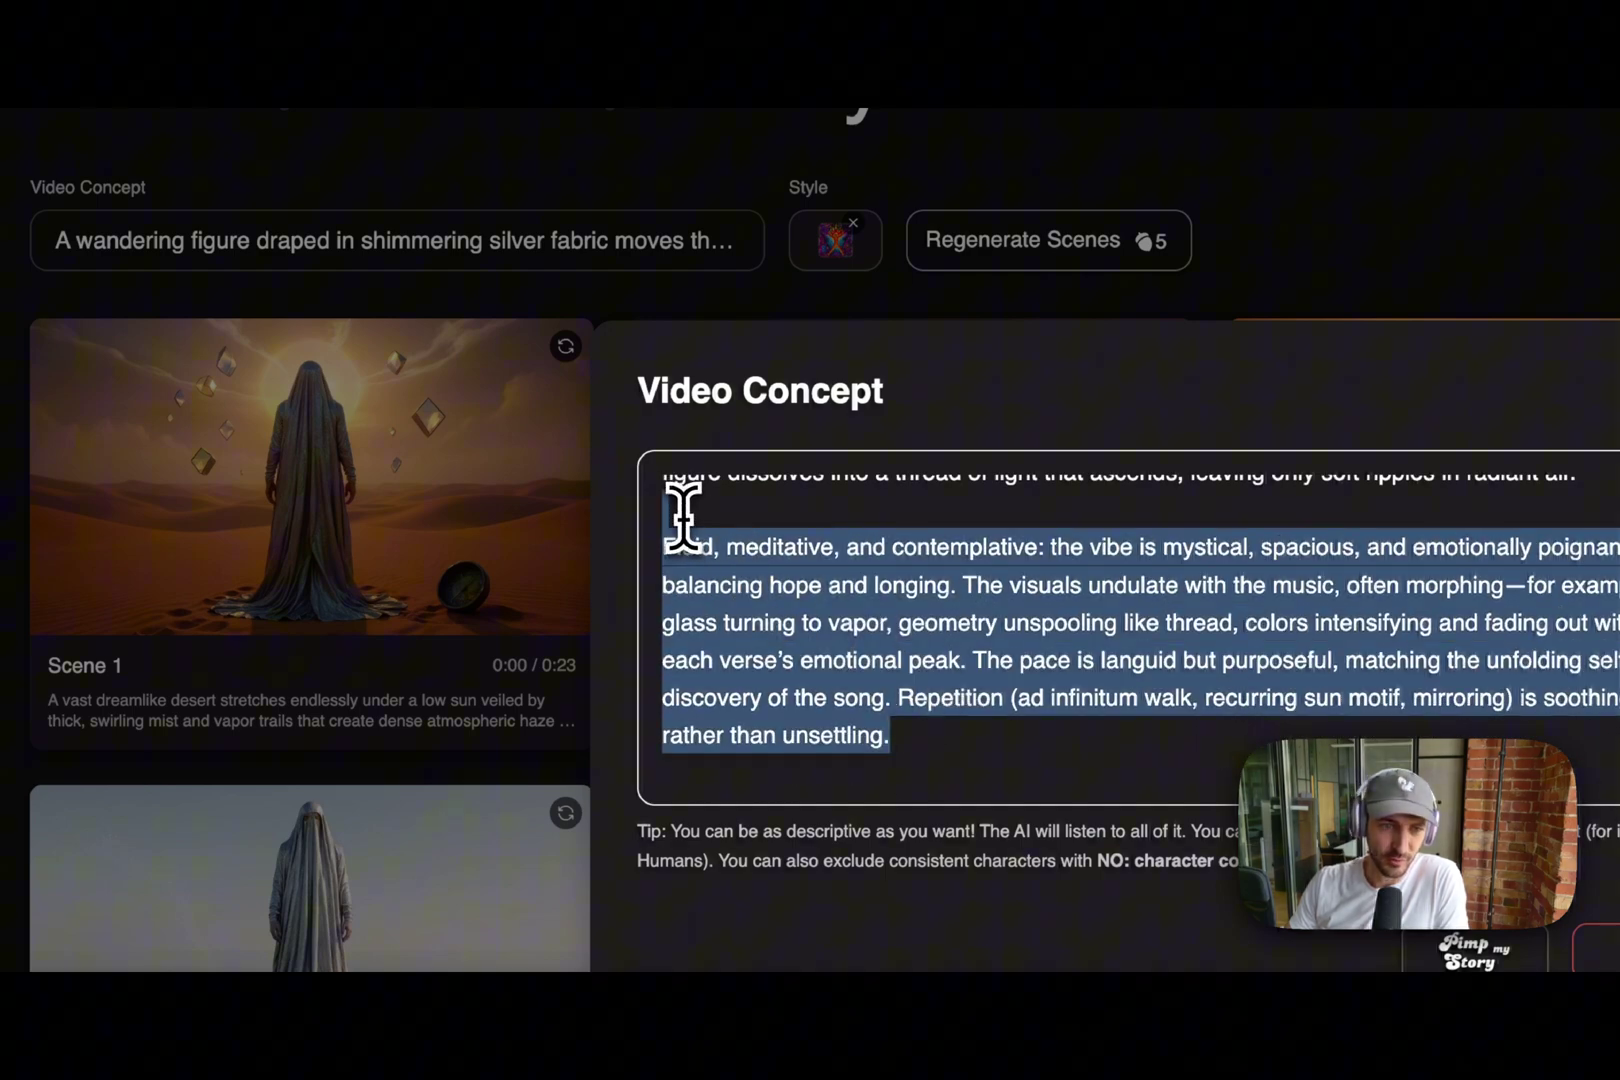
click(683, 512)
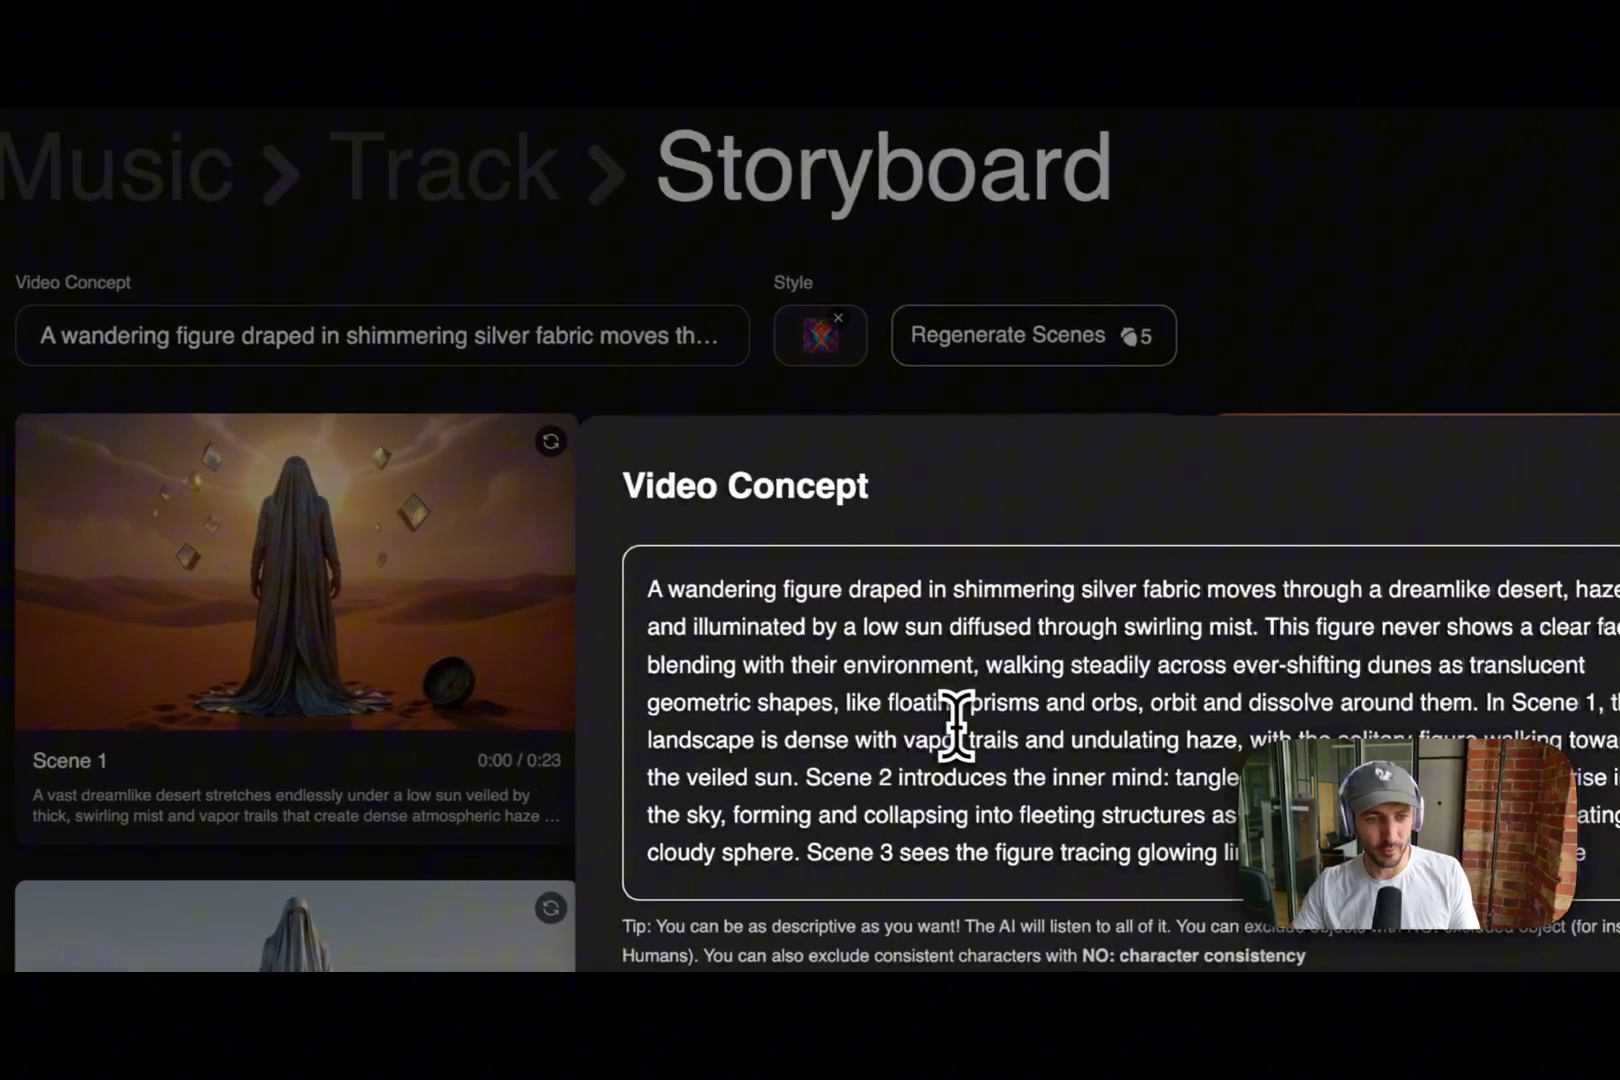
triple_click(956, 723)
text(a)
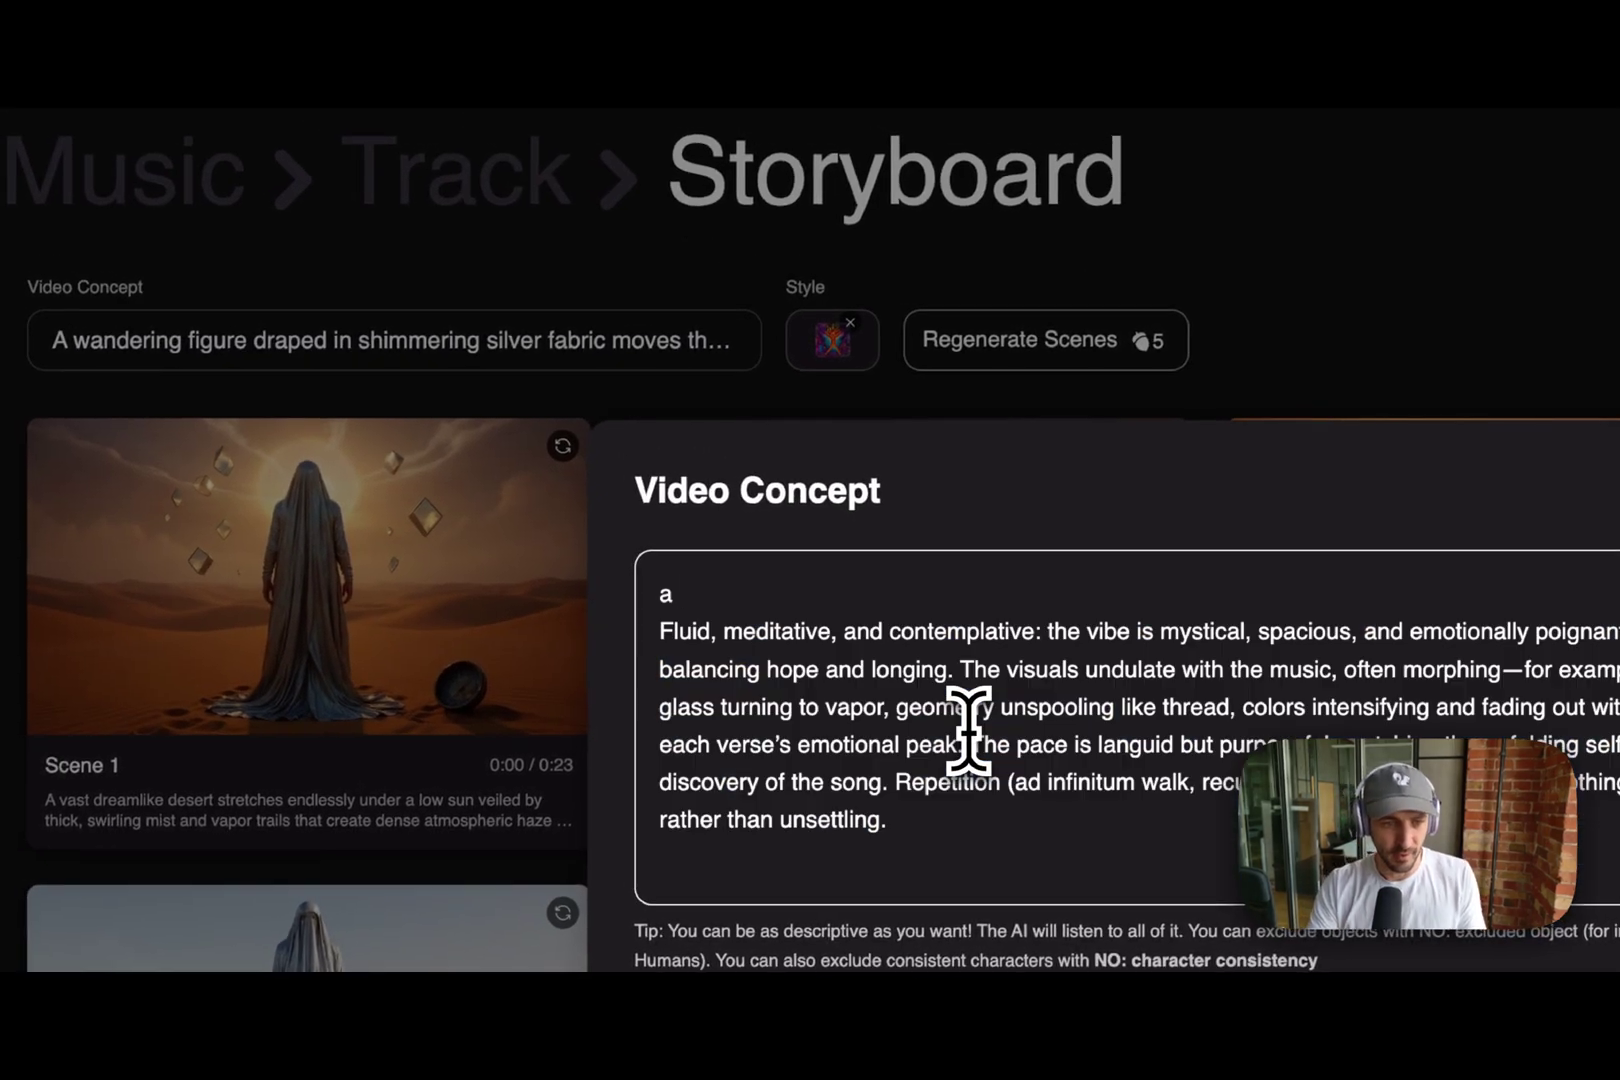
key(super+a)
text(someone walking cross country, melancholic)
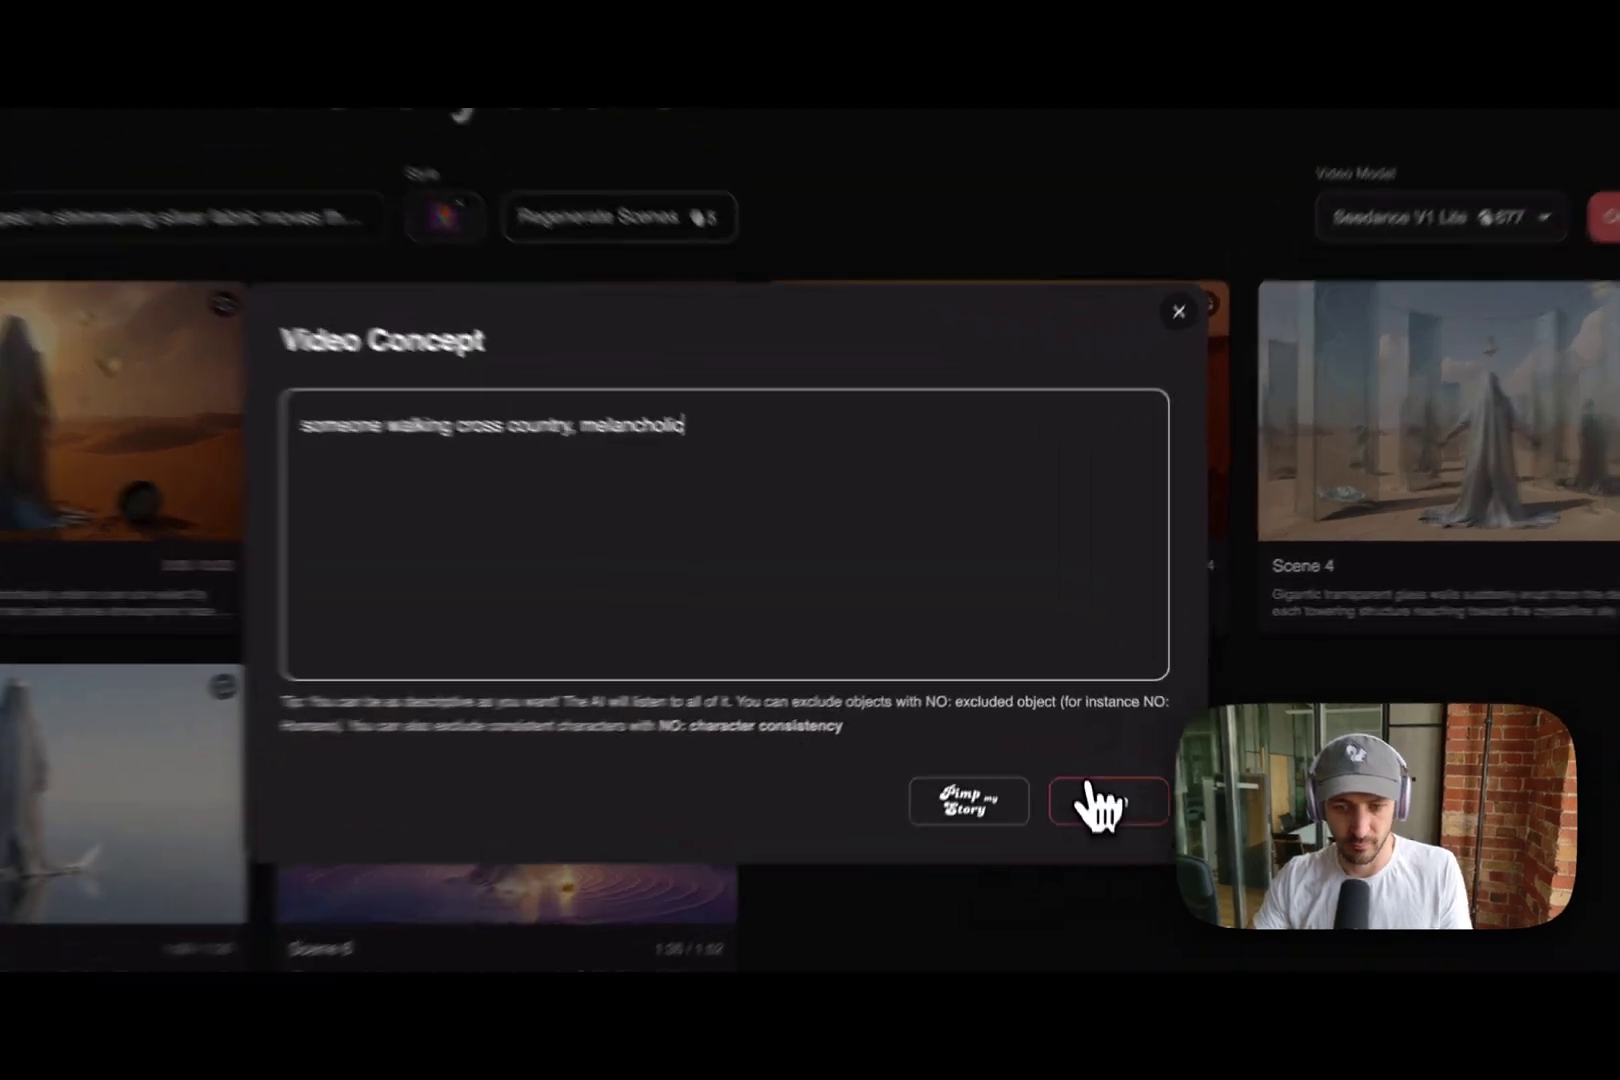
click(1086, 736)
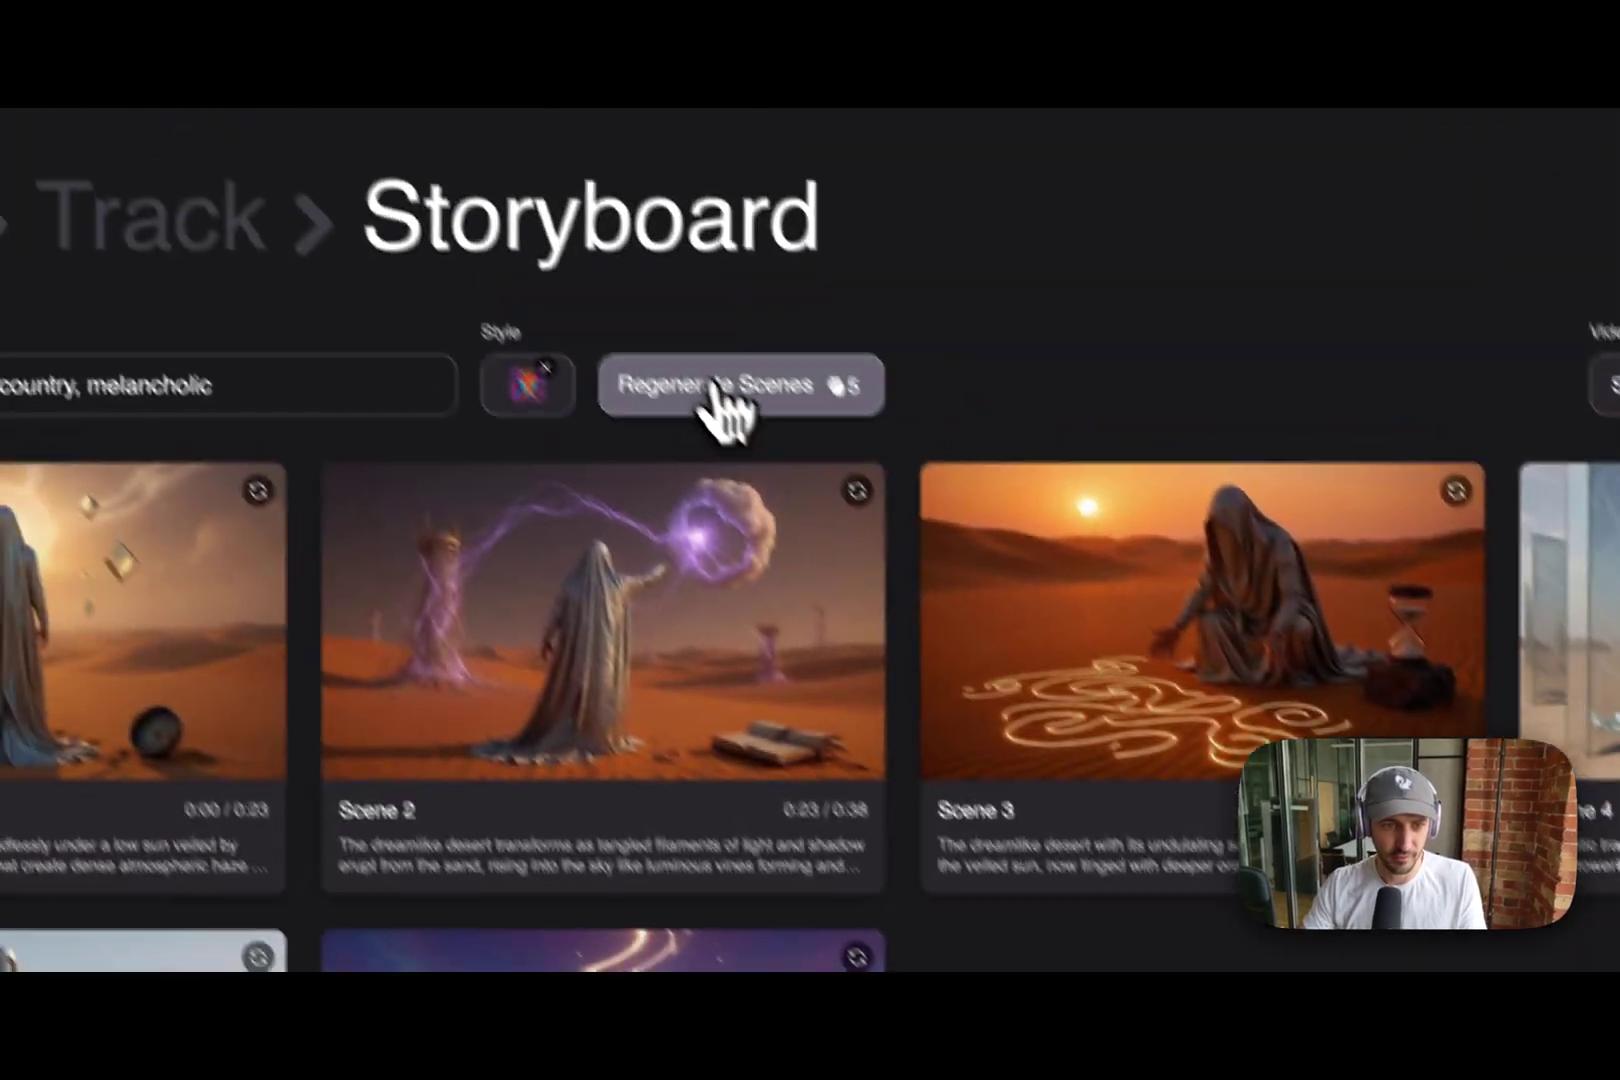
click(715, 395)
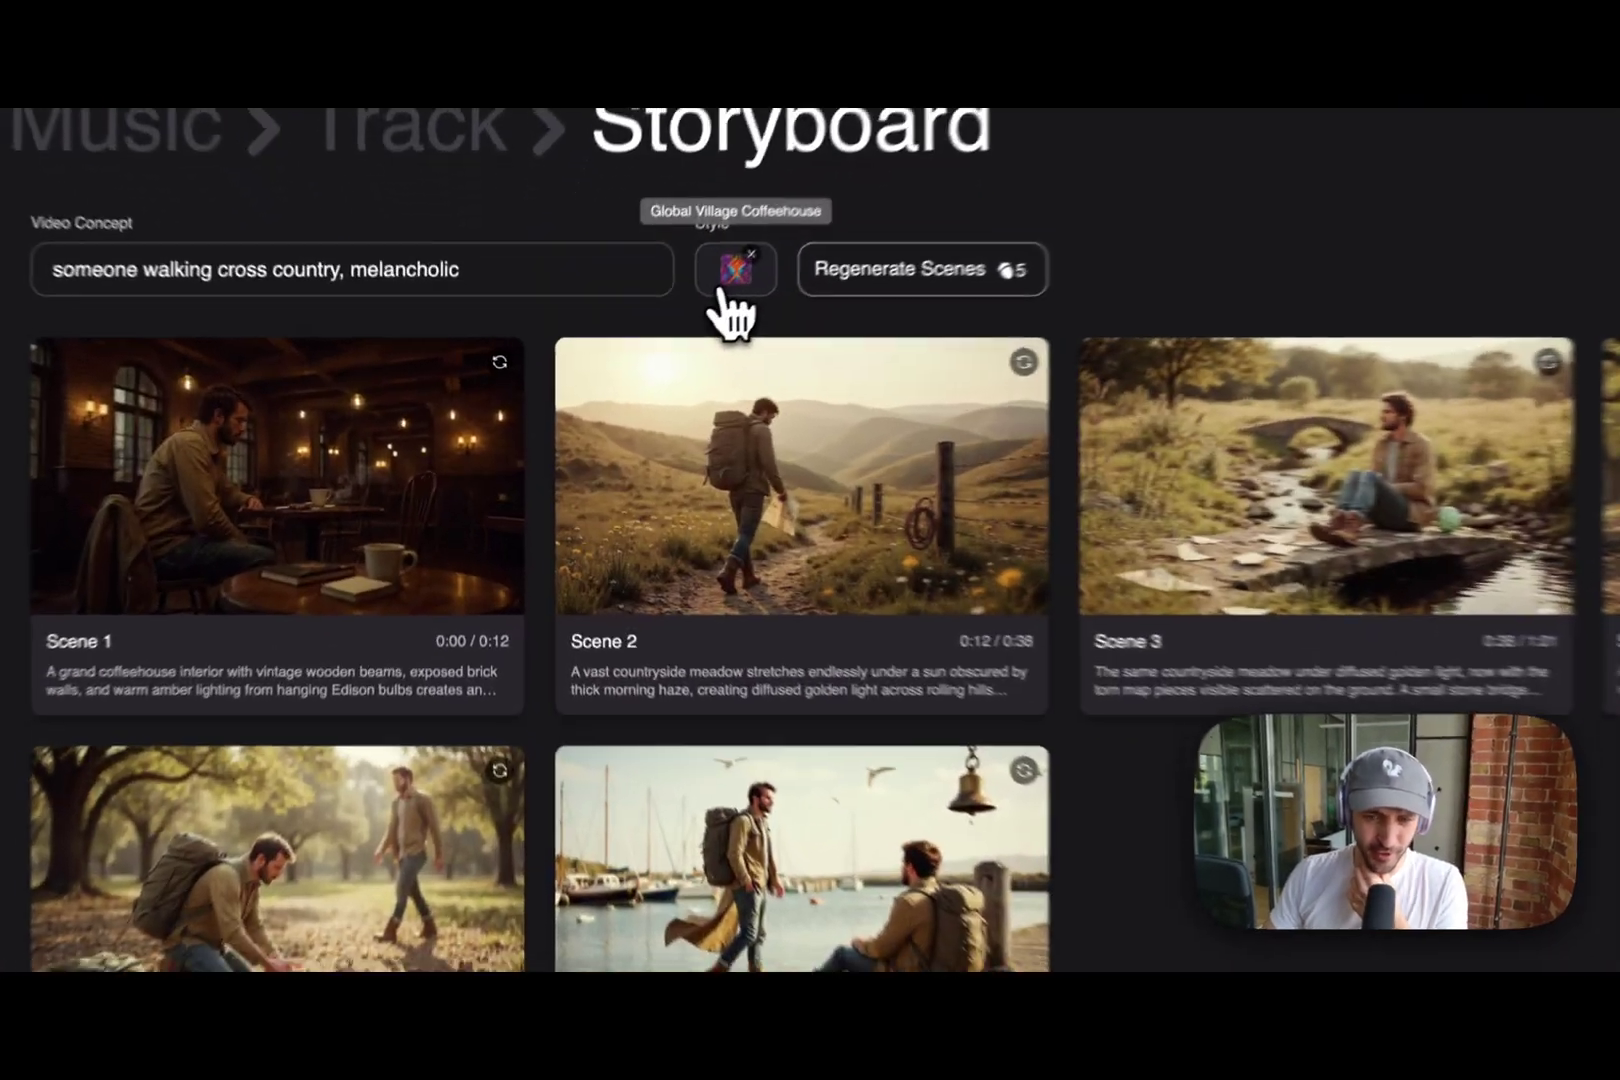
Apply the Soft Anime preset style and regenerate the countryside scenes.
click(637, 349)
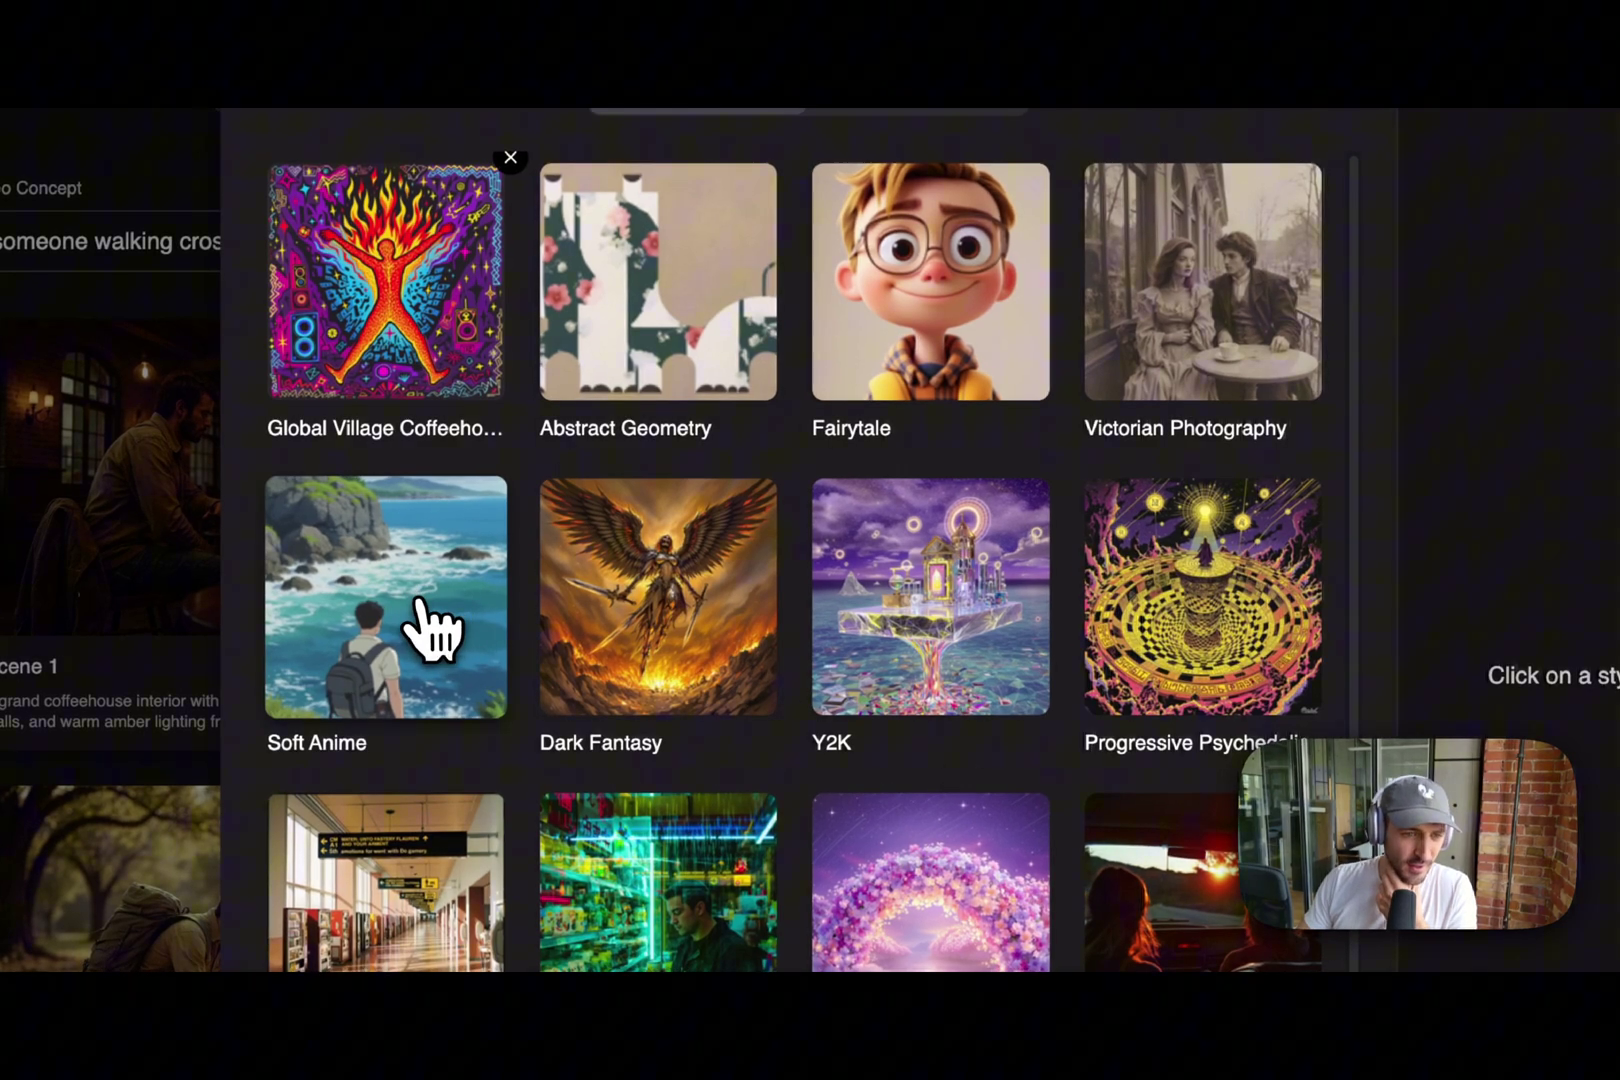
click(430, 629)
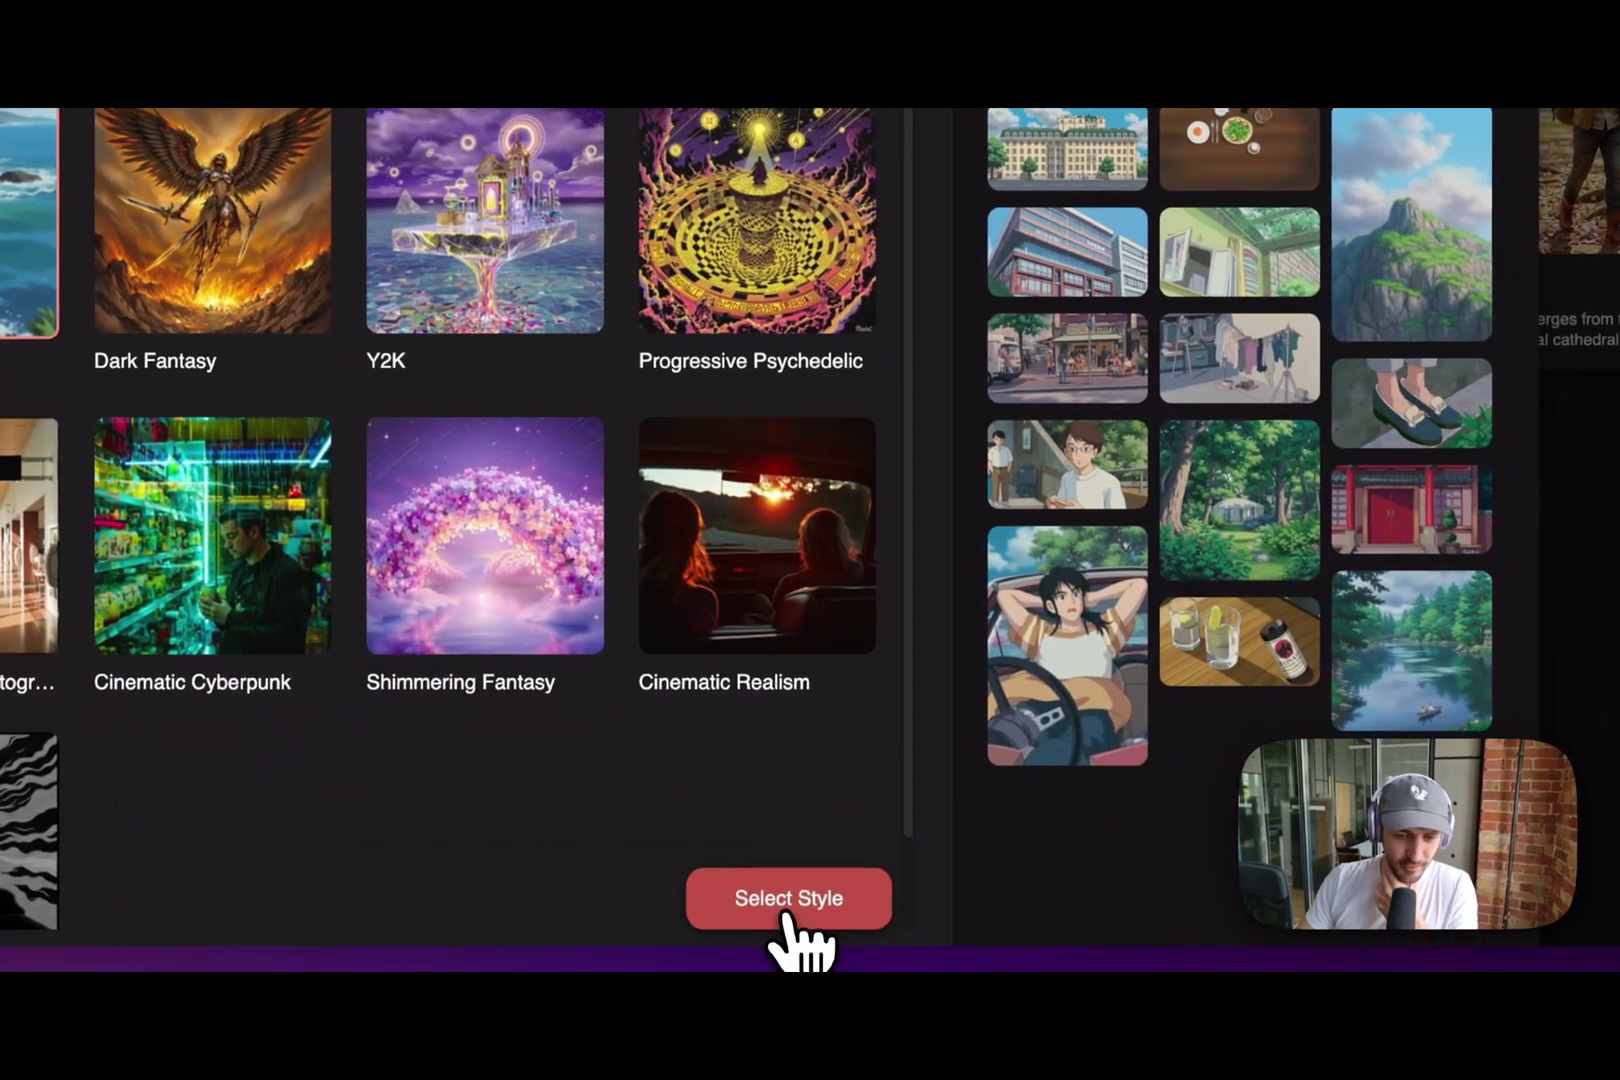
click(797, 900)
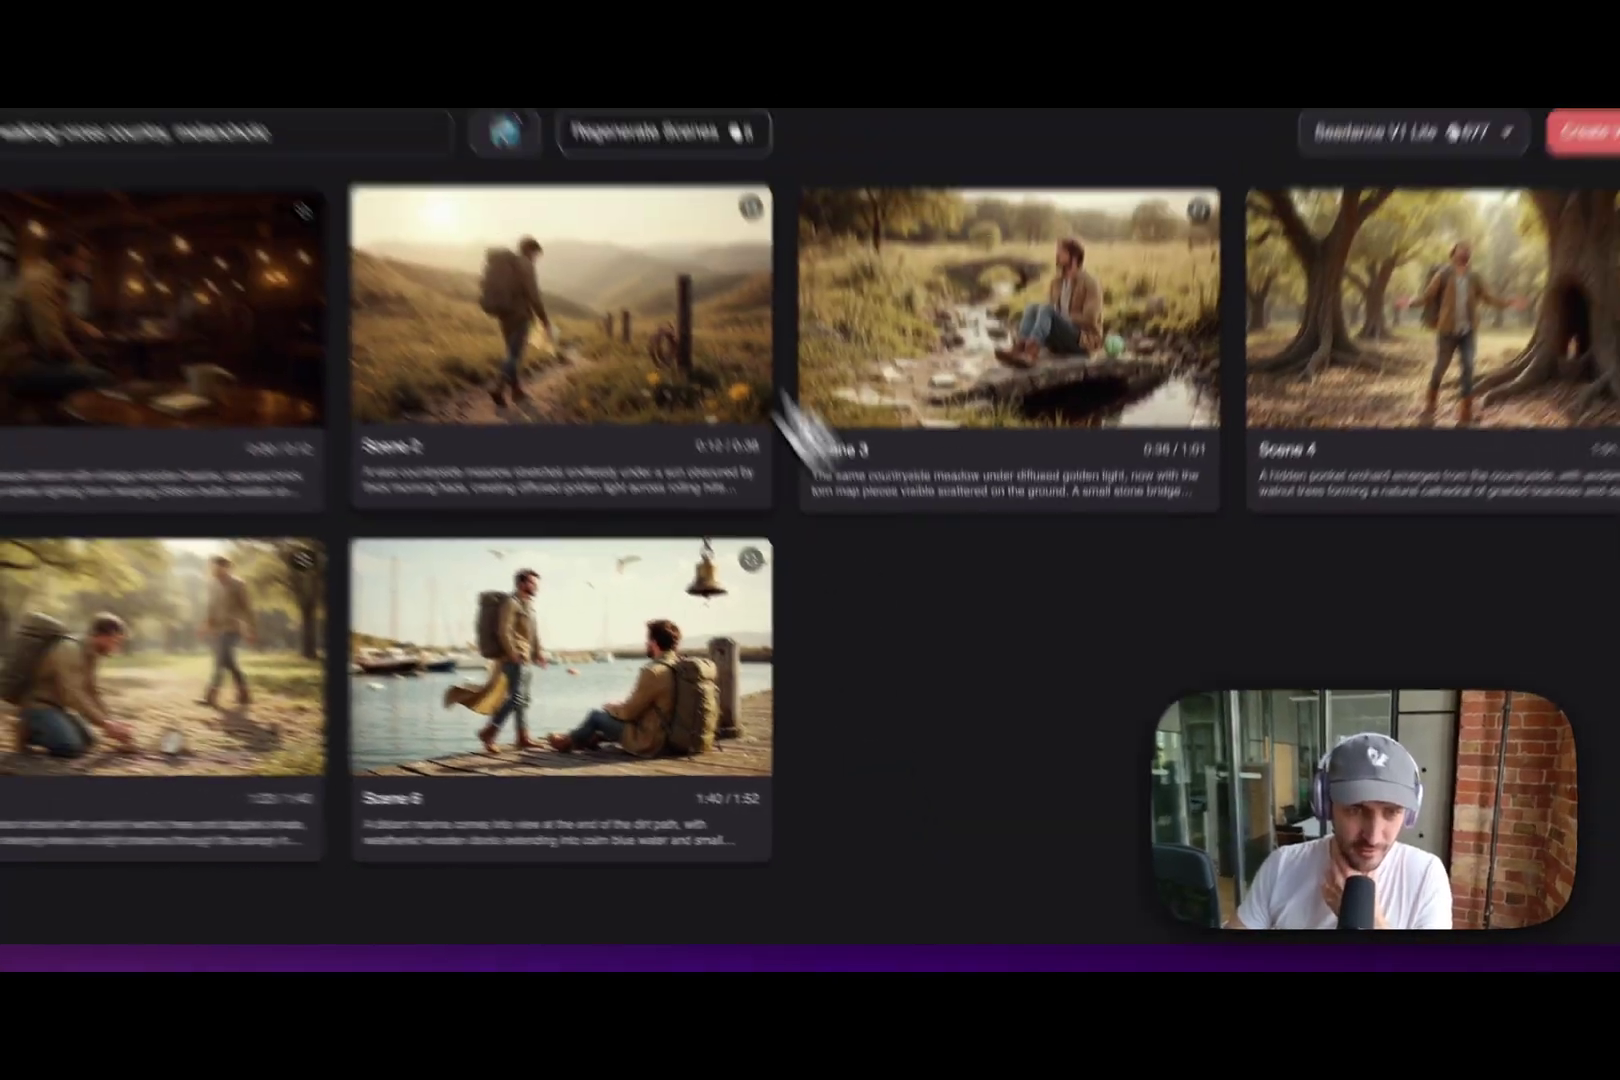
click(775, 339)
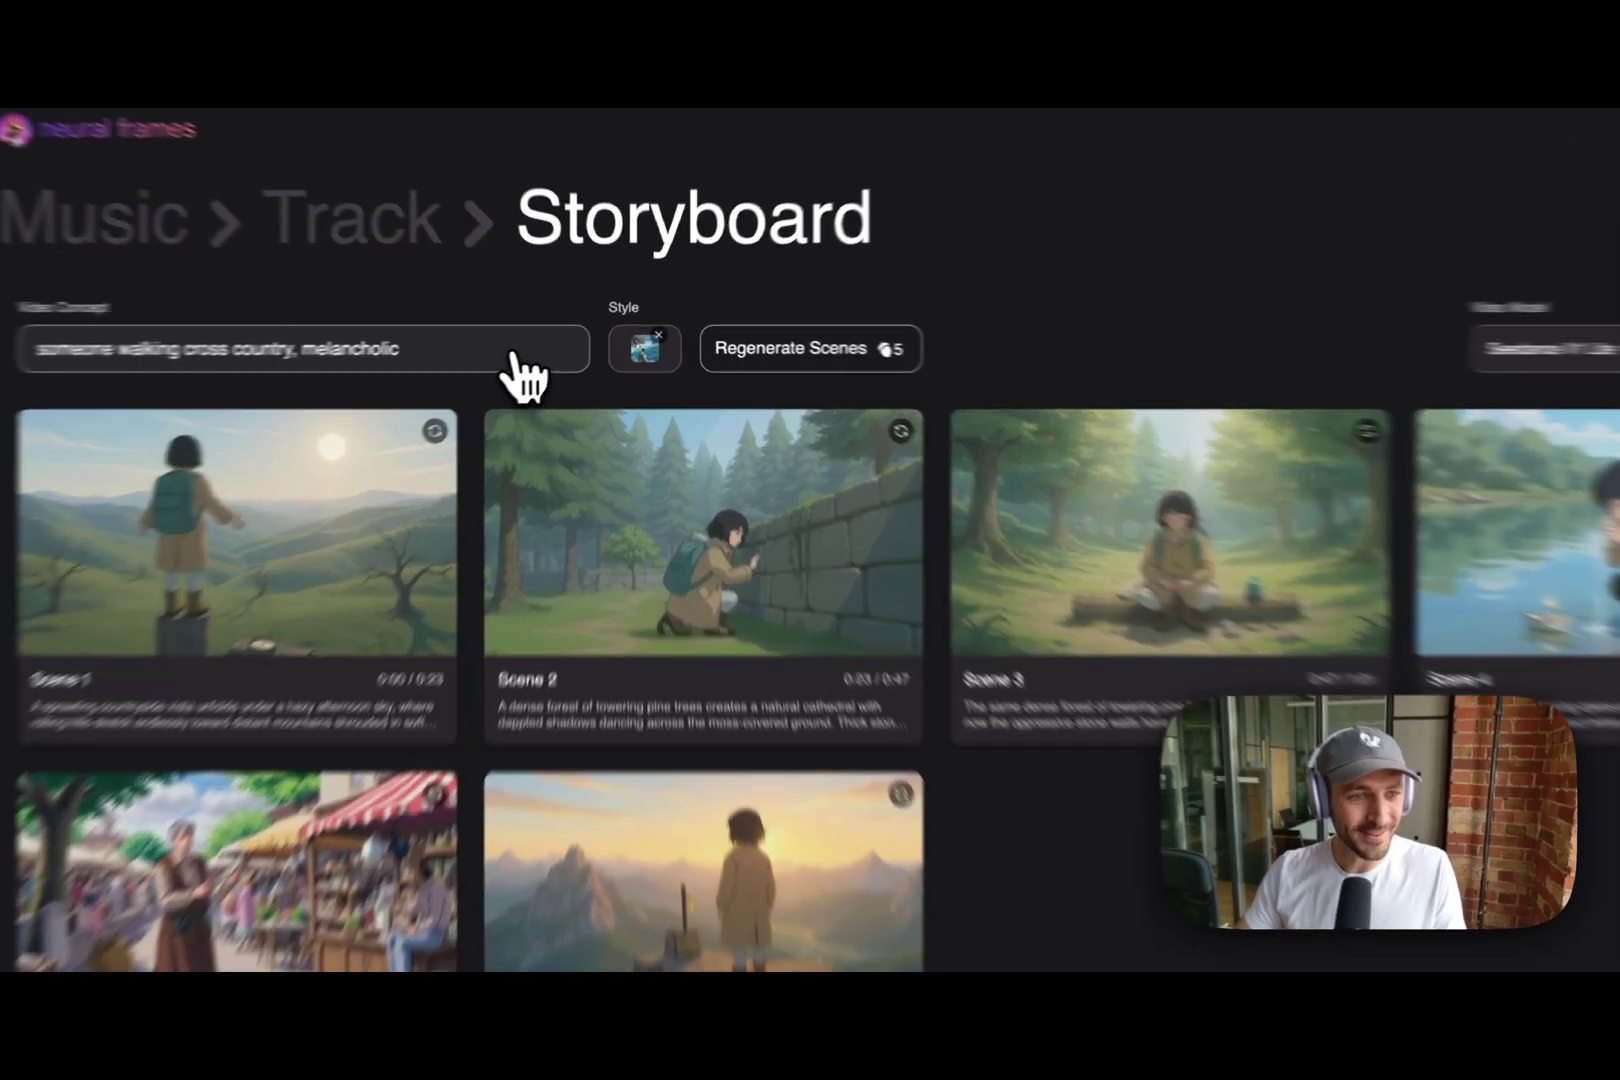
Expand the concept with Pimp my Story into a long surreal tale, save, and regenerate scenes.
click(562, 349)
text(someone walking cross country, melancholic, a)
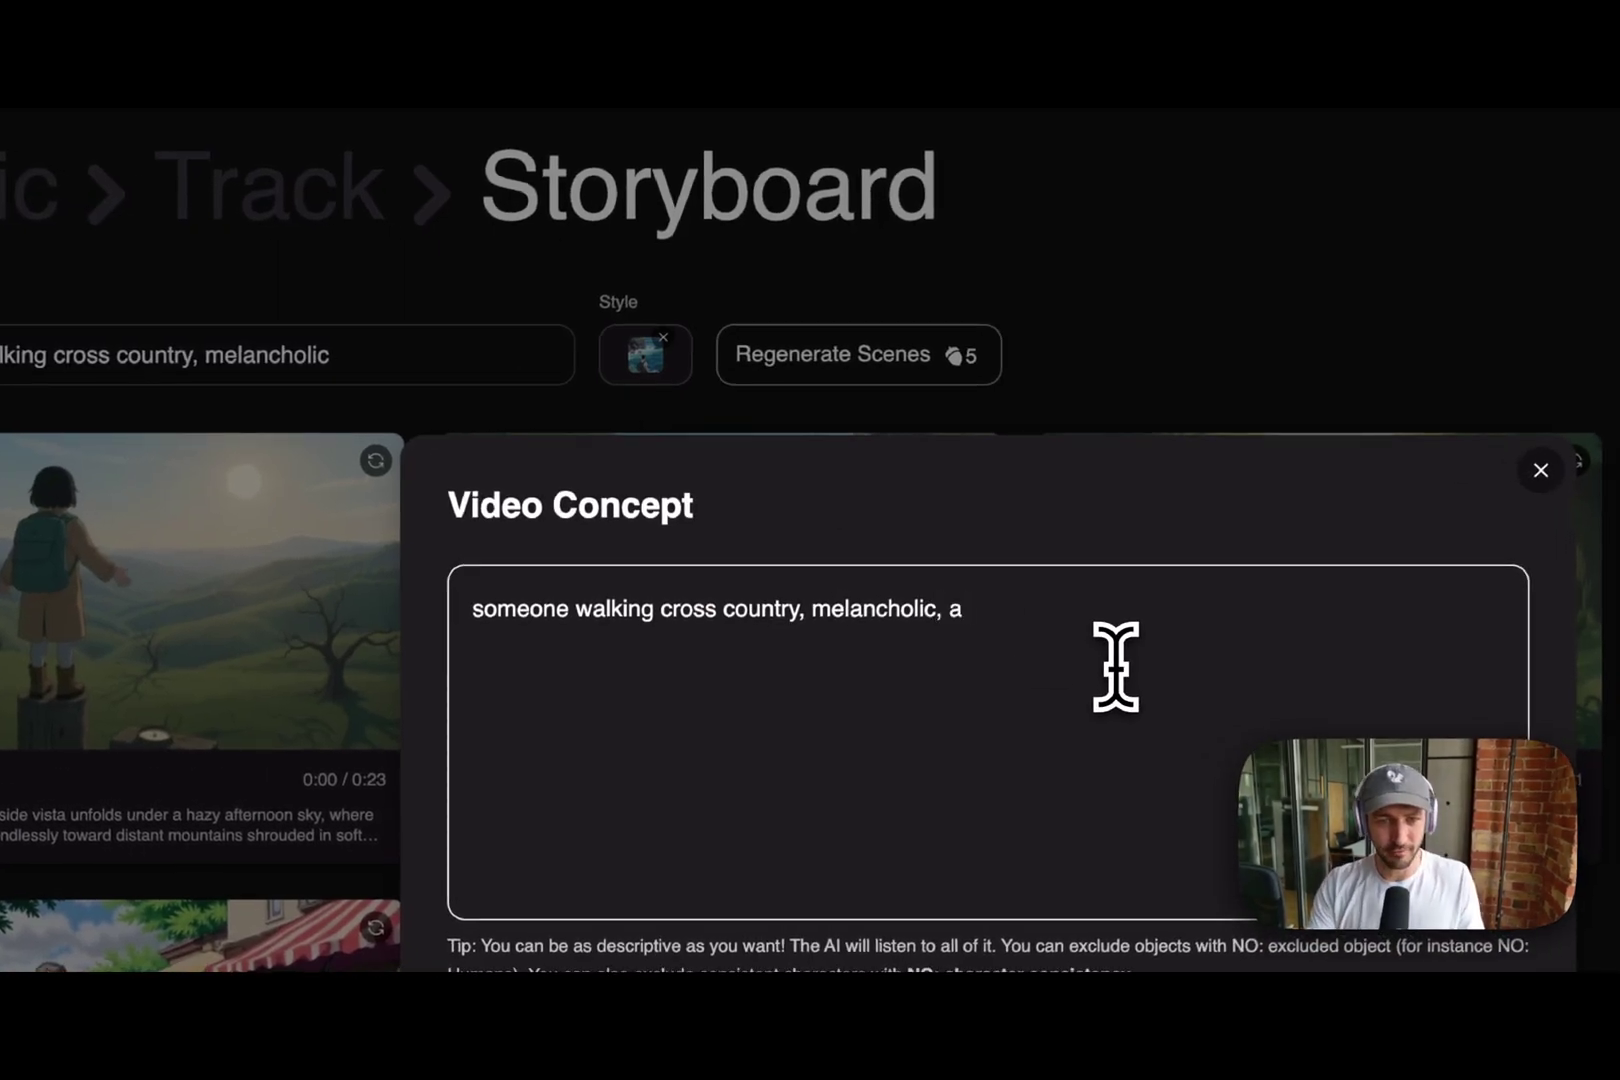
text(ver)
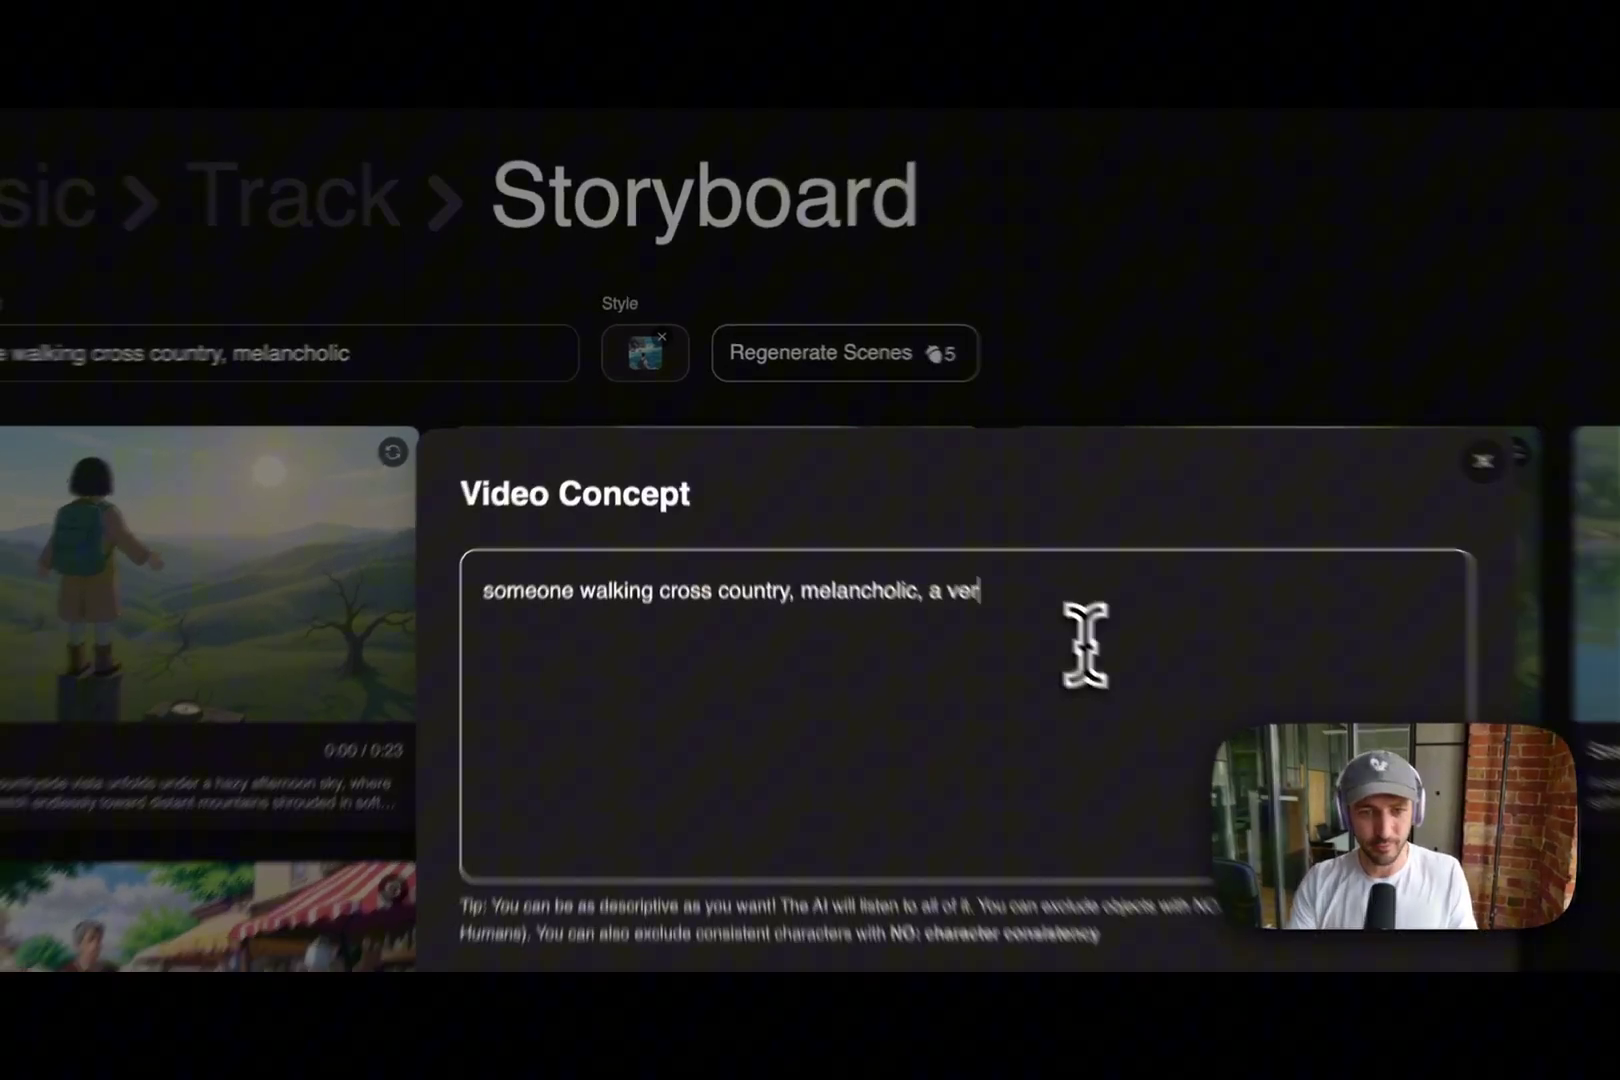
text(y su)
text(rreal journey)
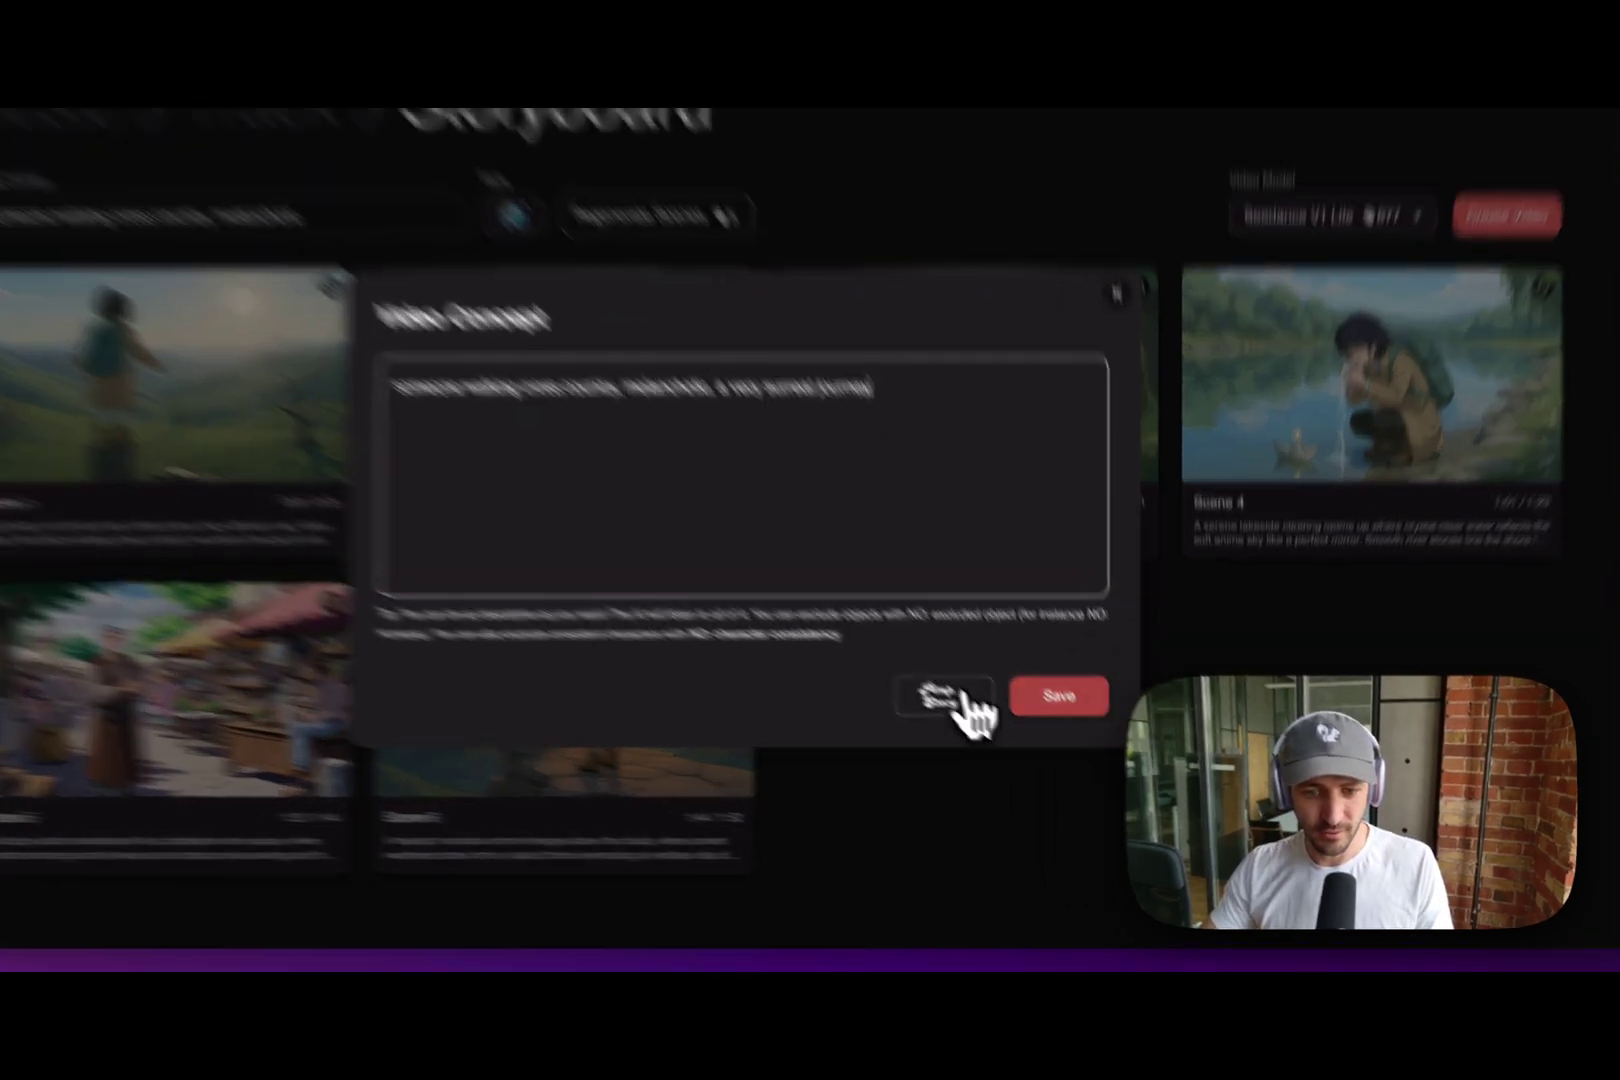
click(997, 736)
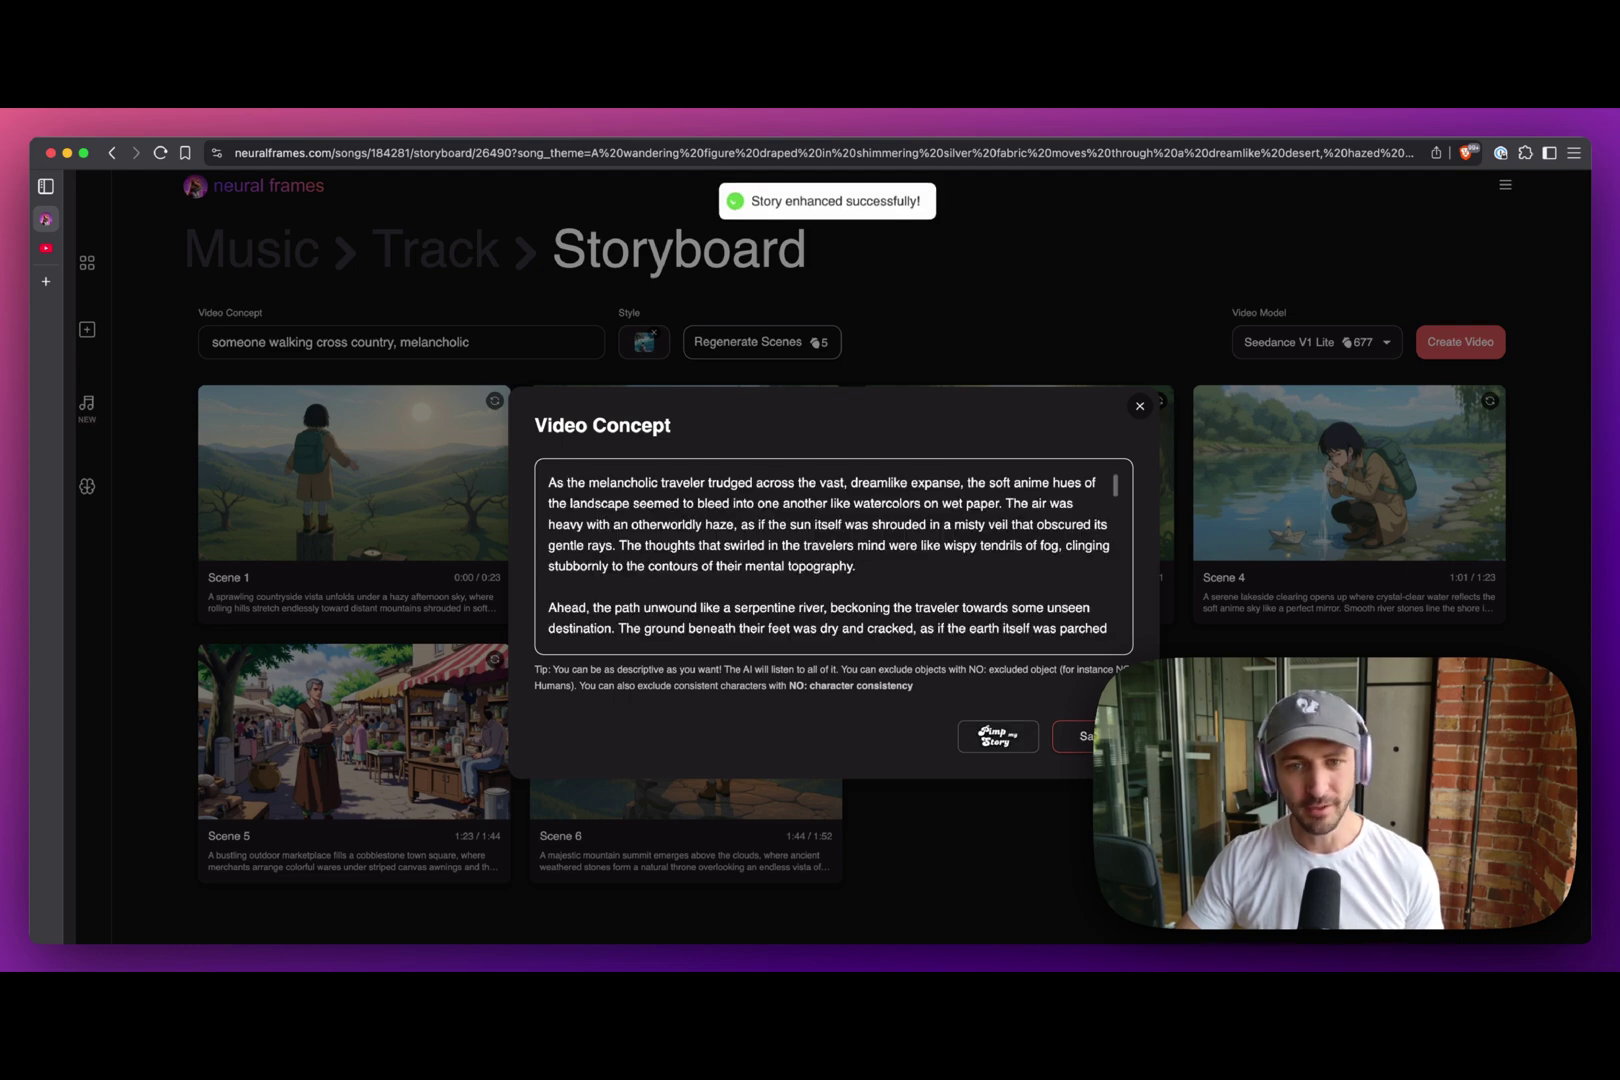
scroll(861, 583, down, 5)
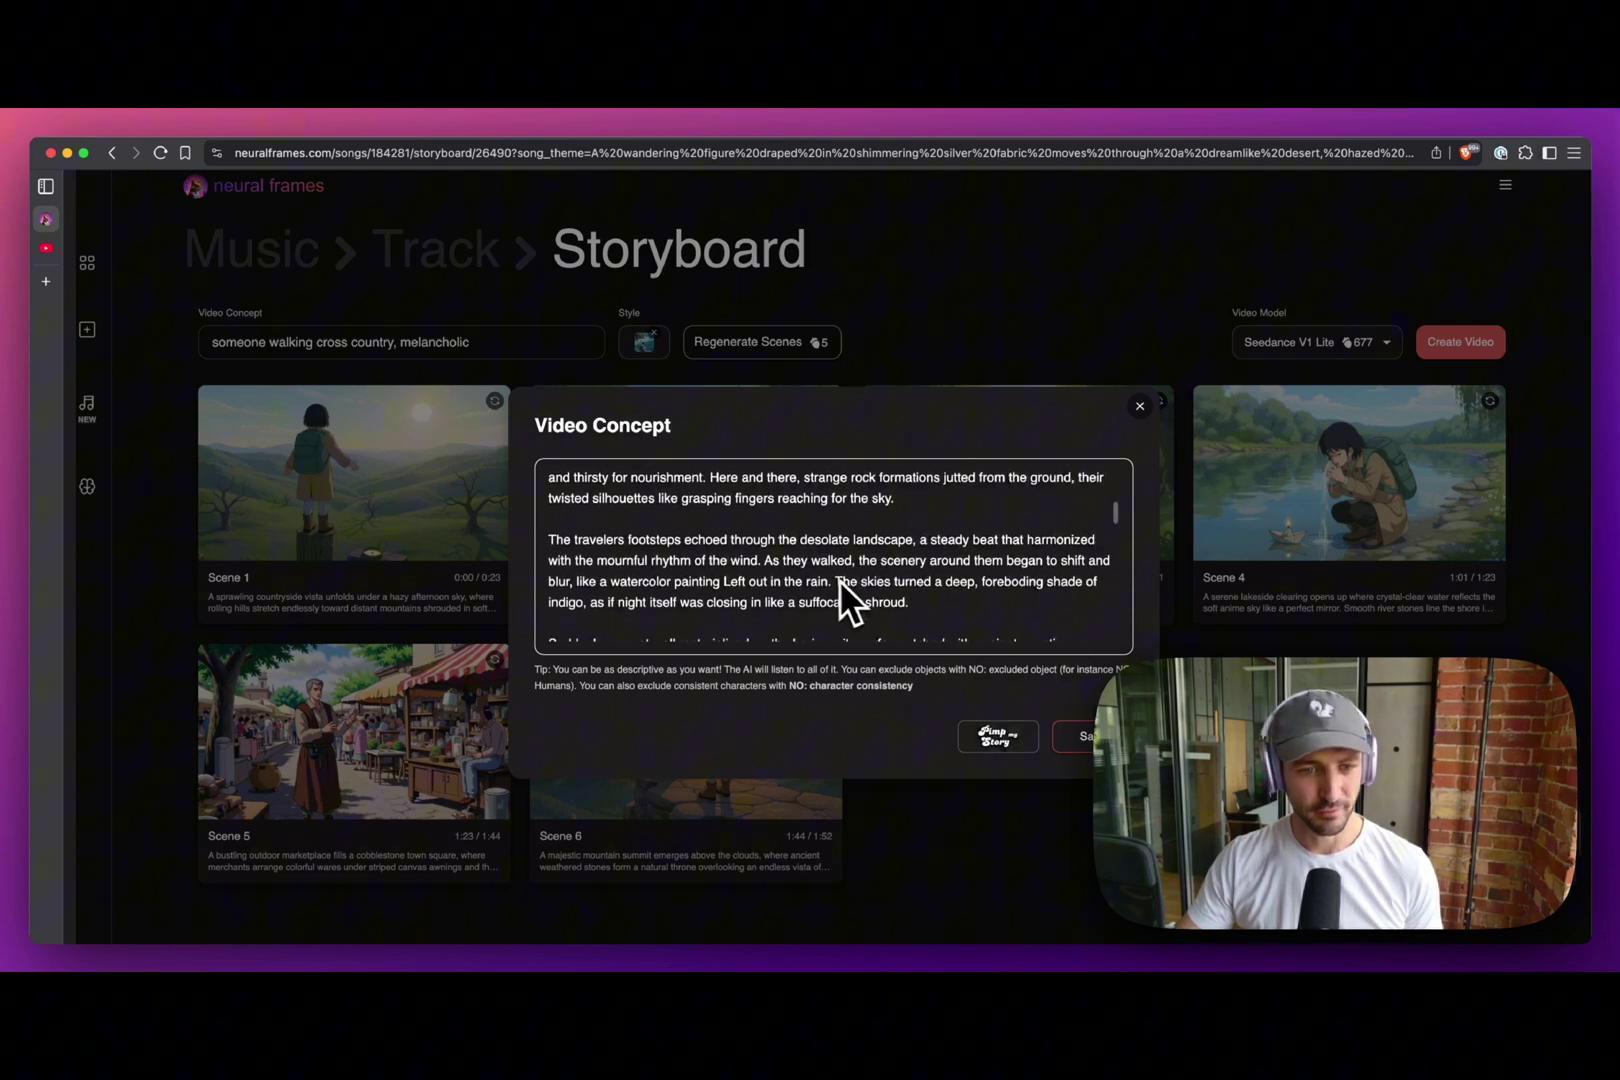
scroll(835, 578, down, 2)
scroll(830, 577, down, 1)
scroll(828, 579, down, 1)
scroll(826, 580, down, 1)
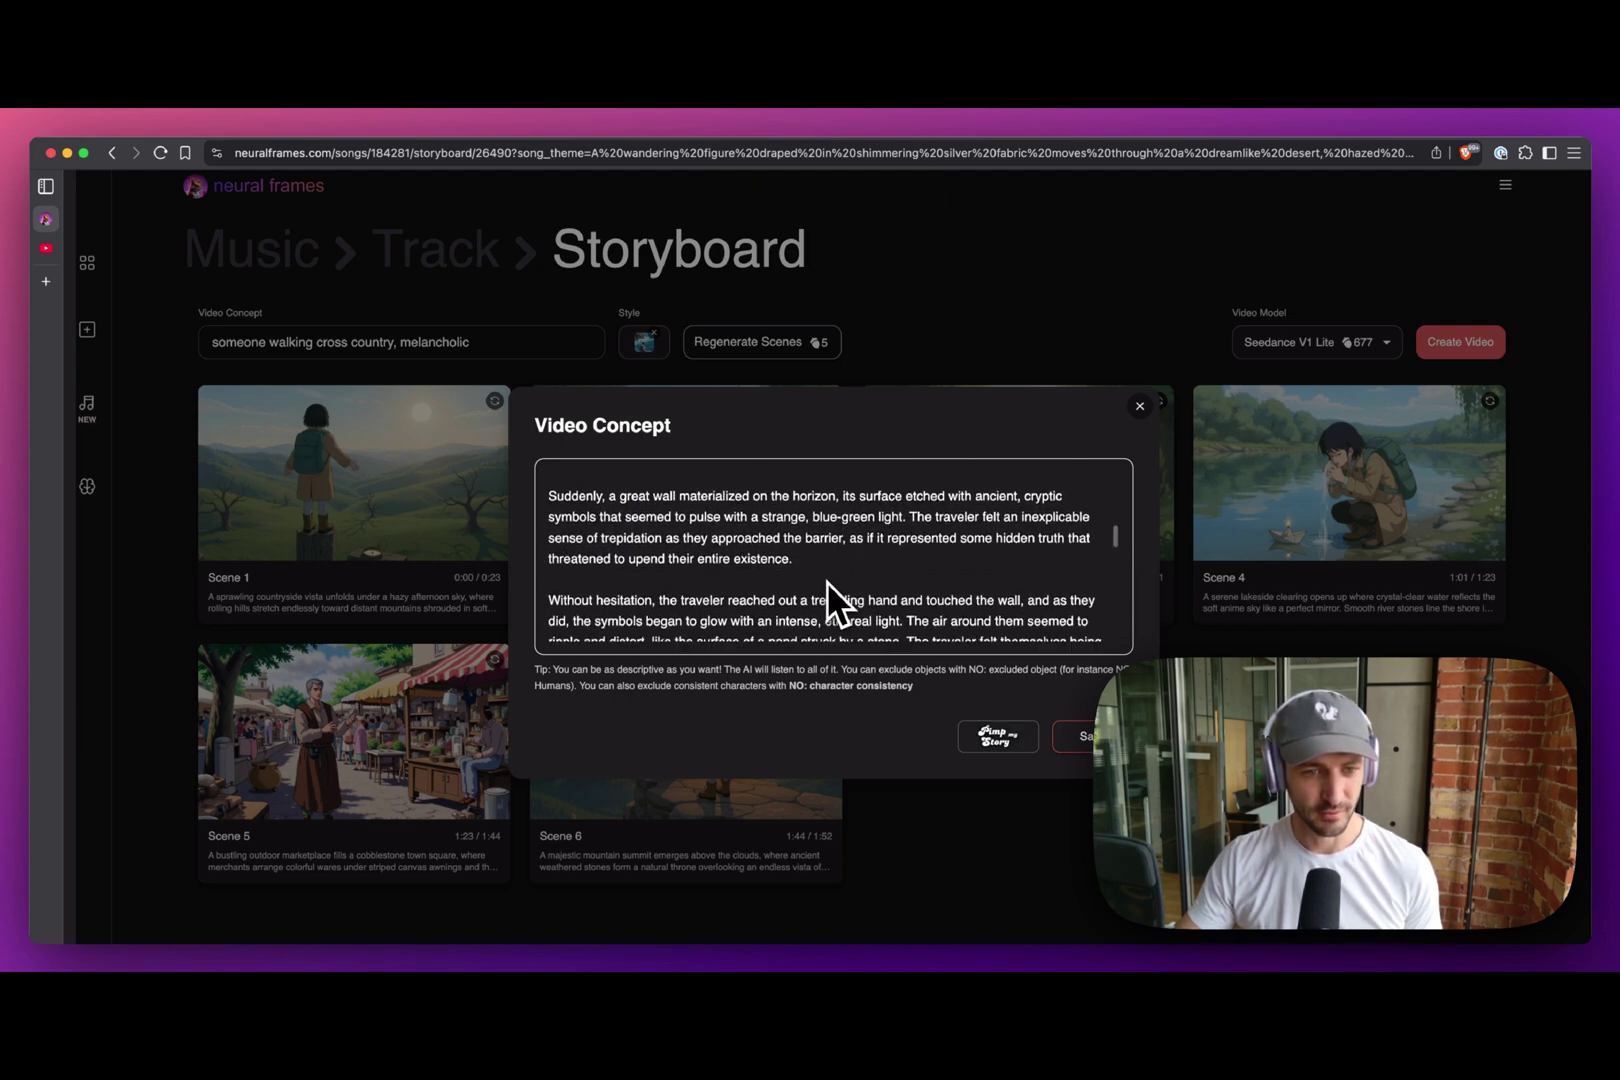
scroll(826, 580, down, 1)
scroll(826, 580, down, 2)
scroll(826, 580, down, 2)
scroll(826, 580, down, 1)
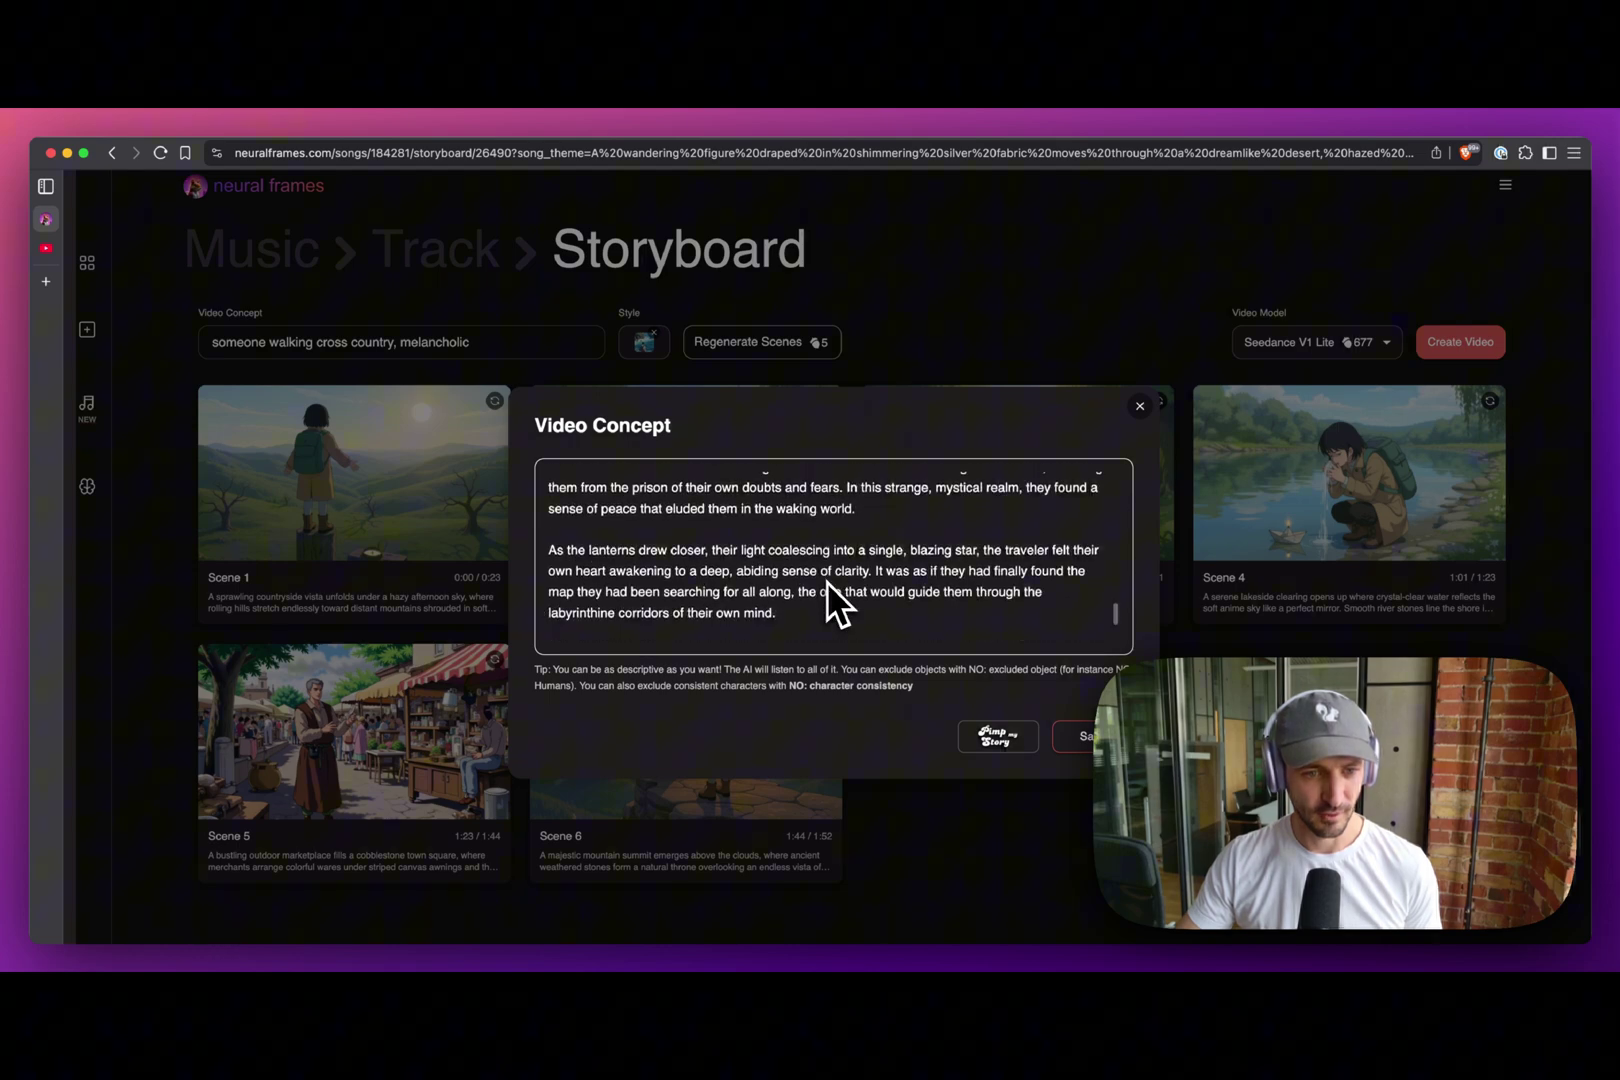
scroll(826, 580, down, 1)
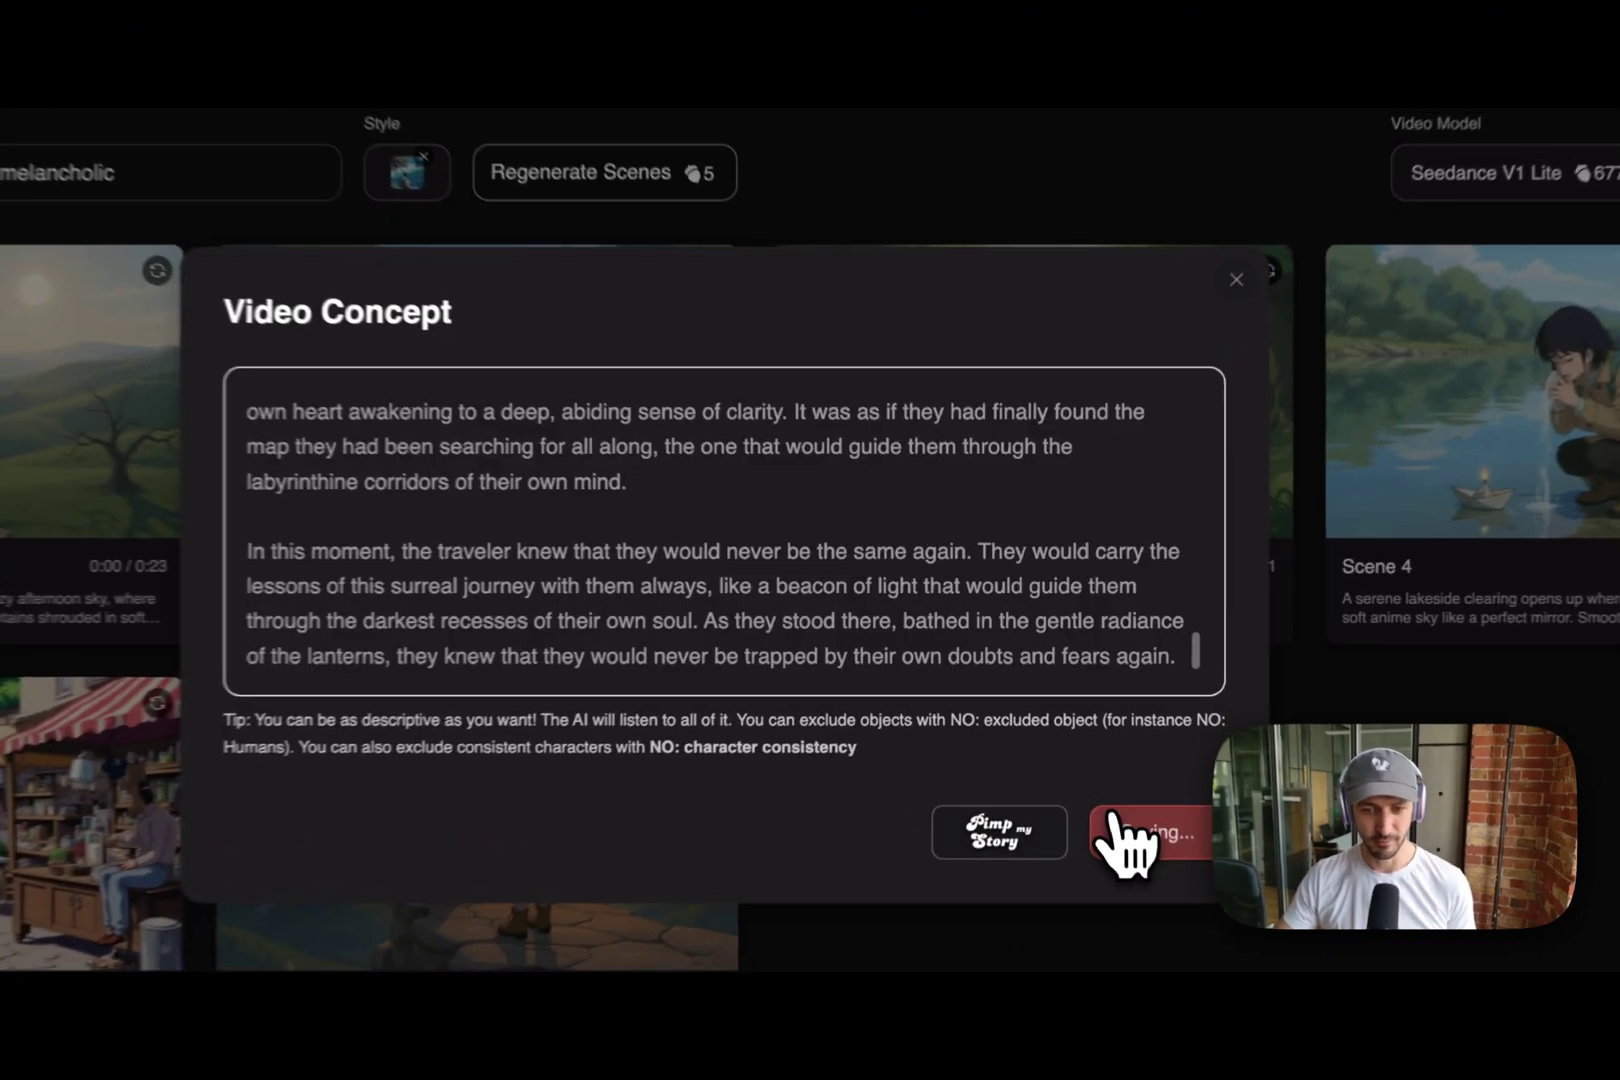
click(1063, 731)
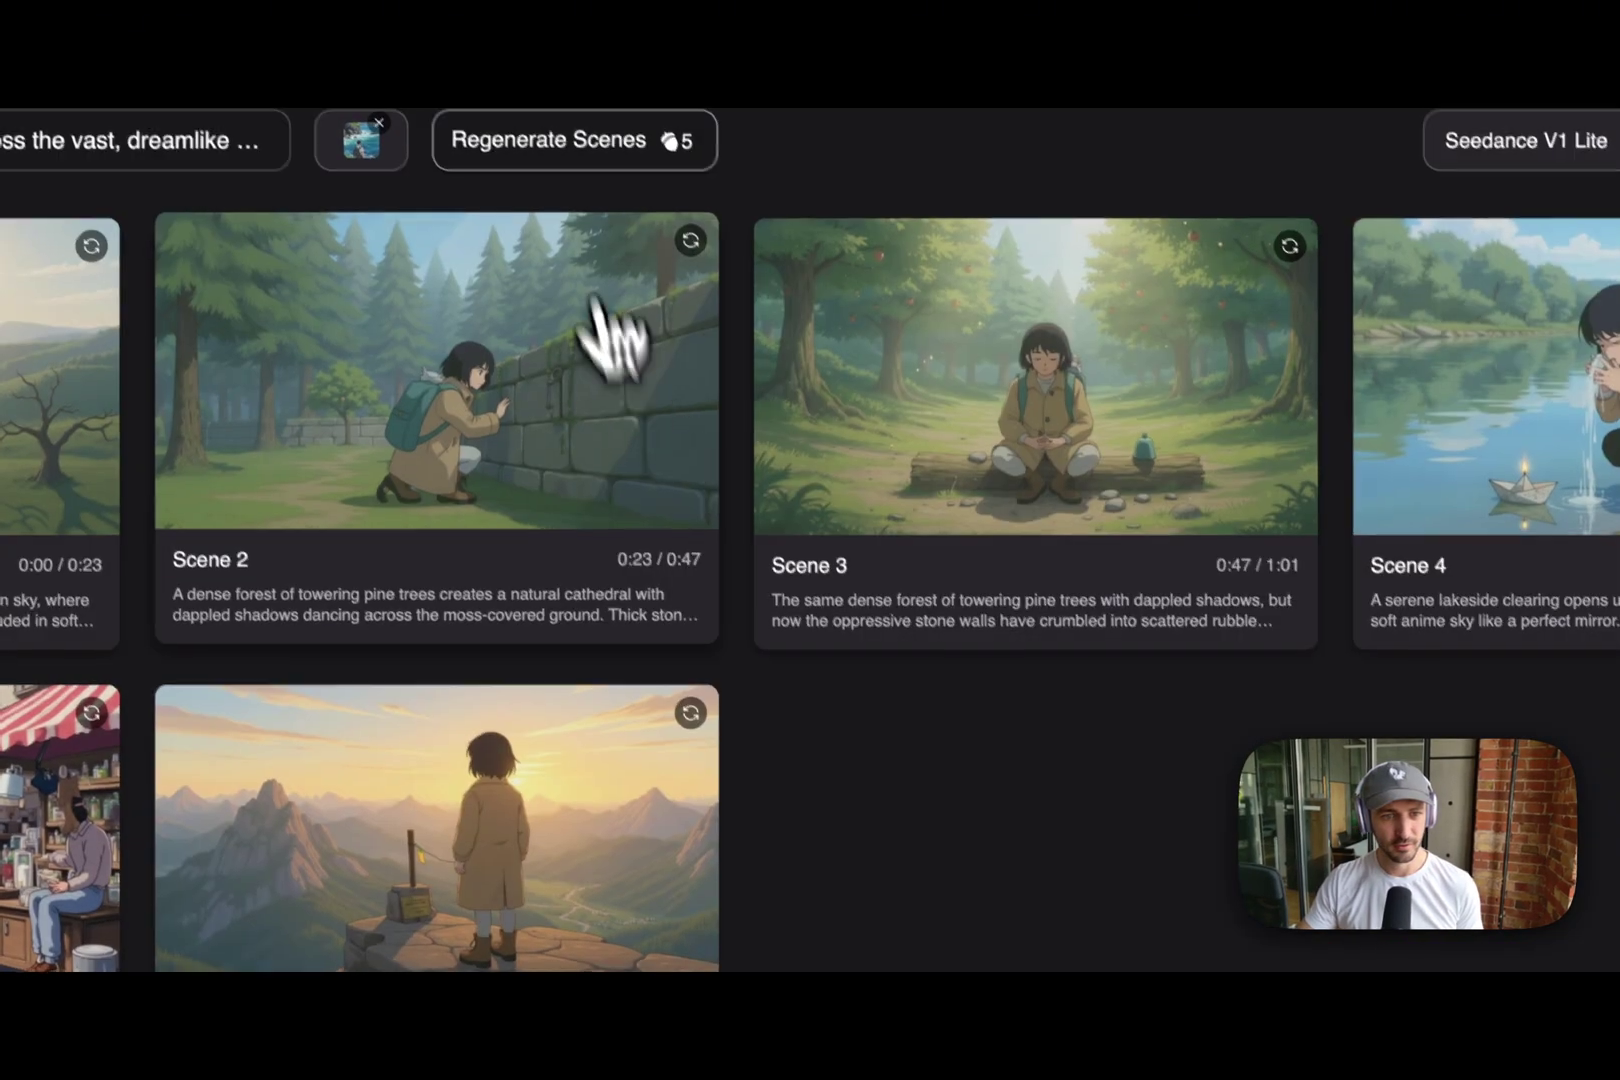
click(778, 436)
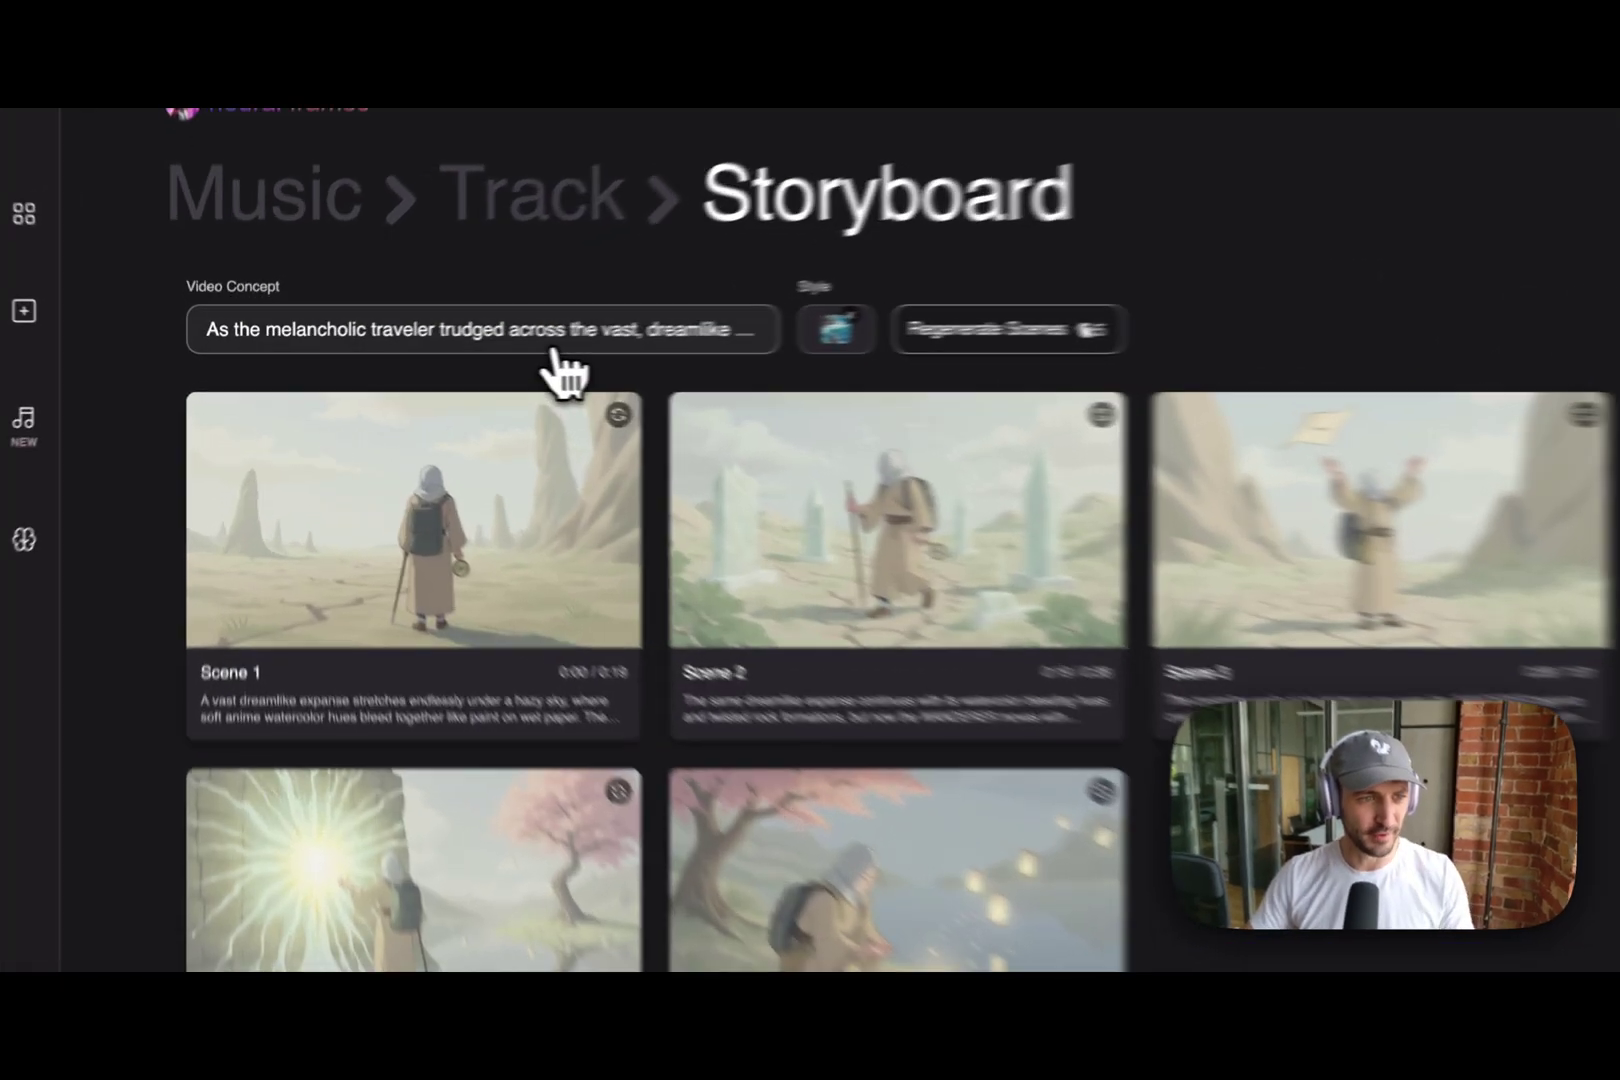
Rewrite the concept as 'a very surreal journey walking cross country, melancholic, finding hope in the end' and regenerate.
click(456, 344)
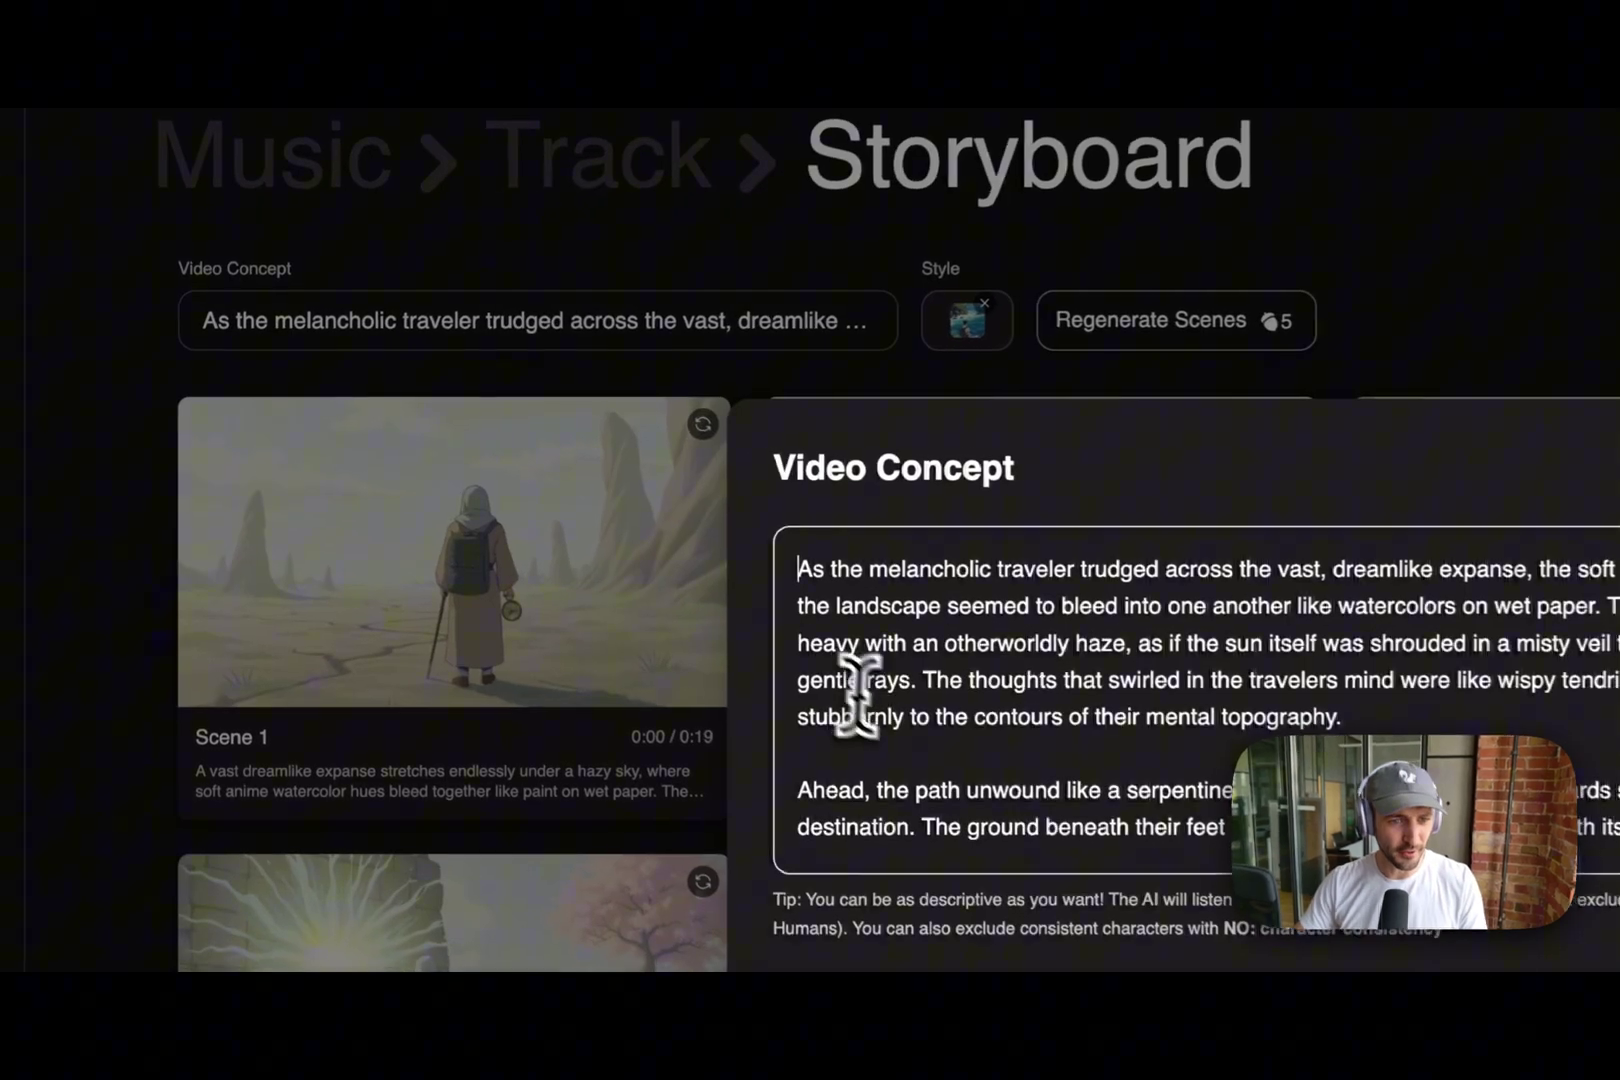
key(ctrl+a)
text(a very surreal)
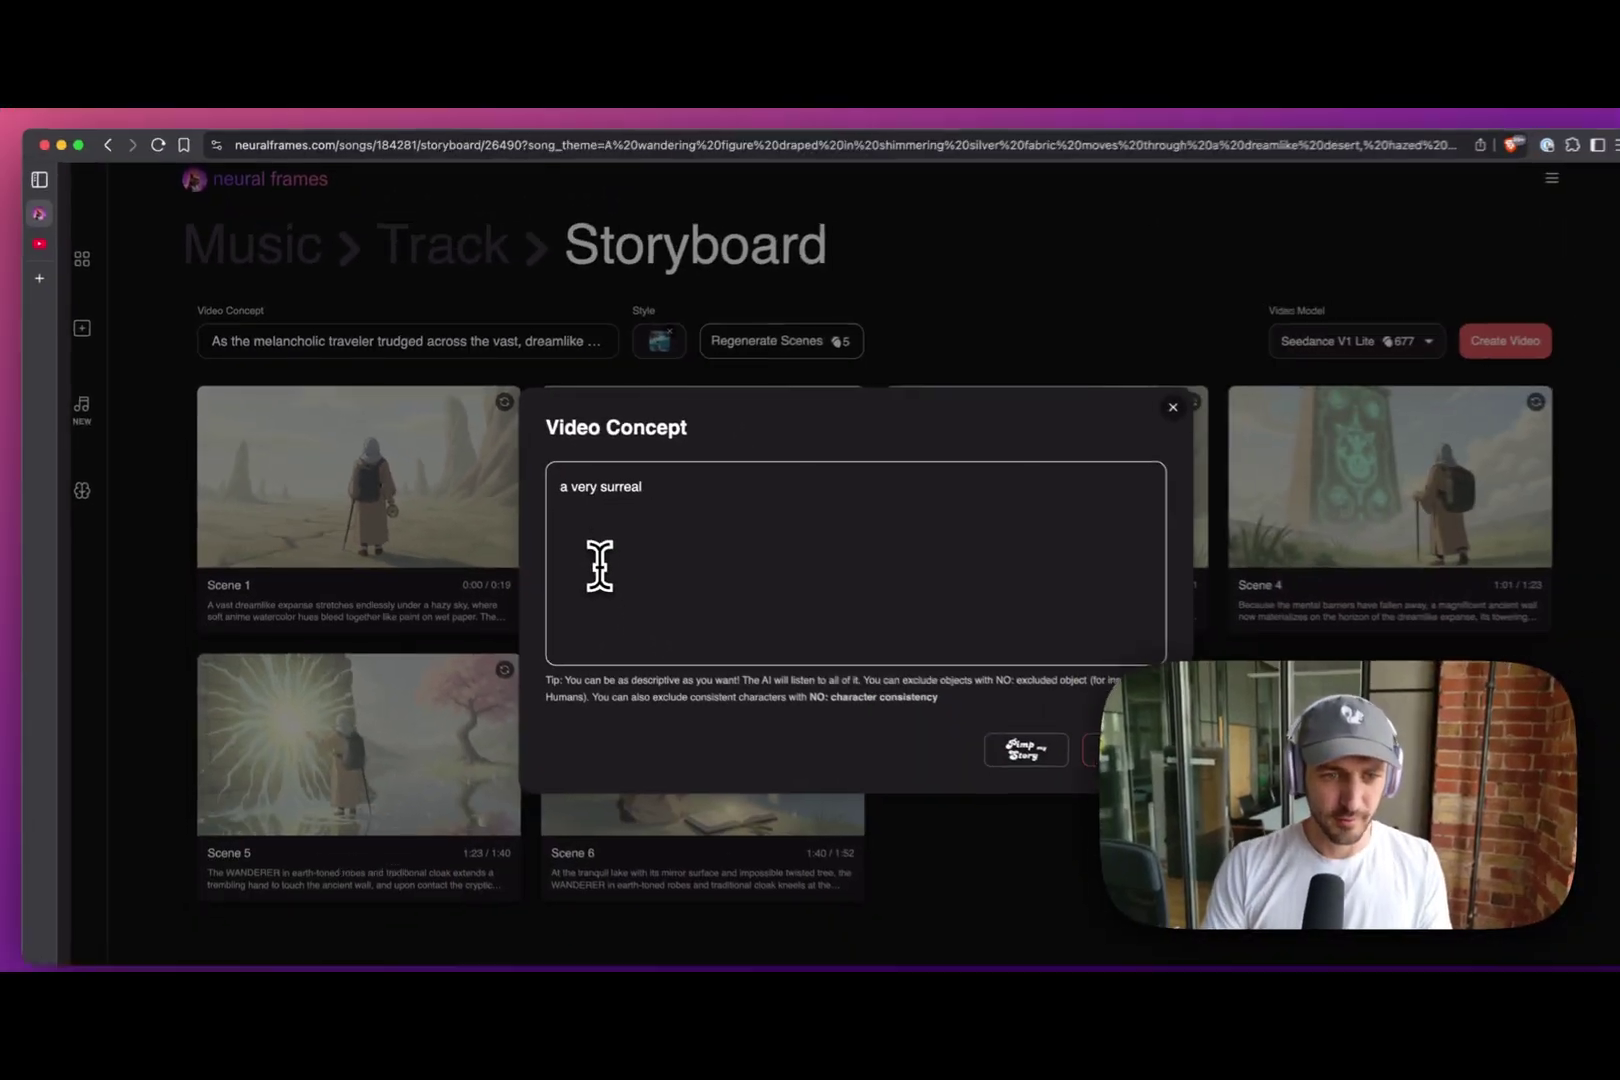
text( journey walking cross country for a)
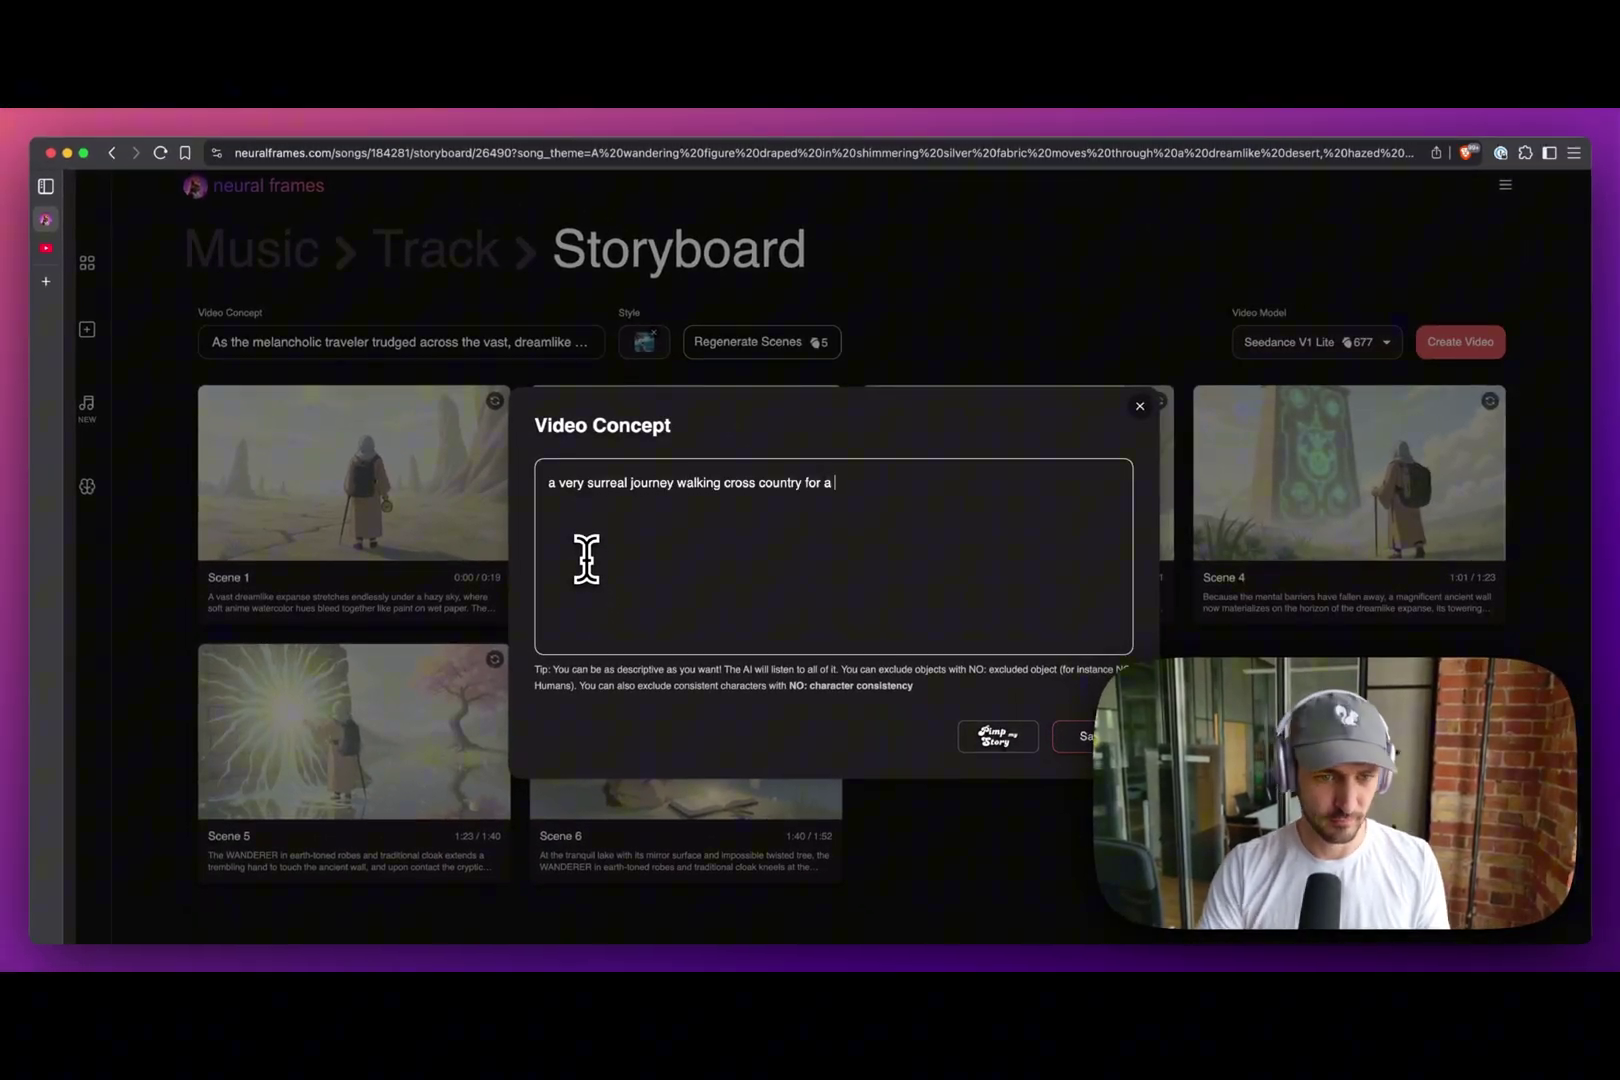
key(BackSpace)
key(BackSpace)
key(BackSpace)
text(, melancholic,)
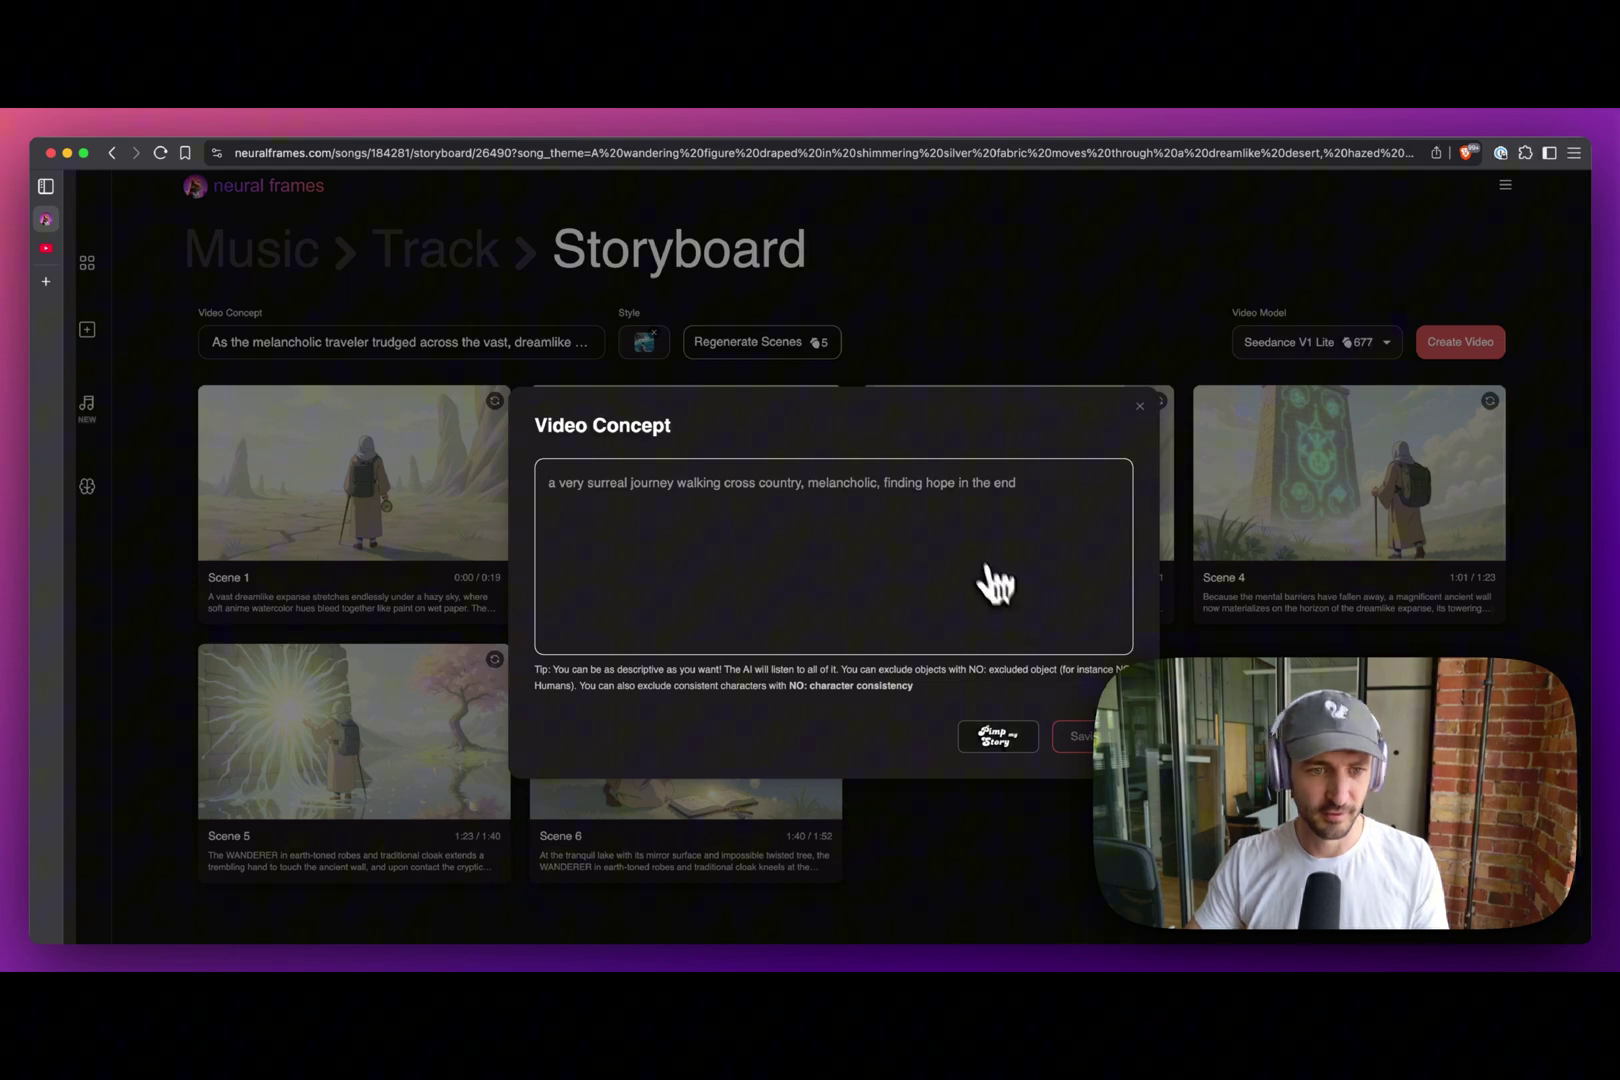
key(Escape)
click(805, 357)
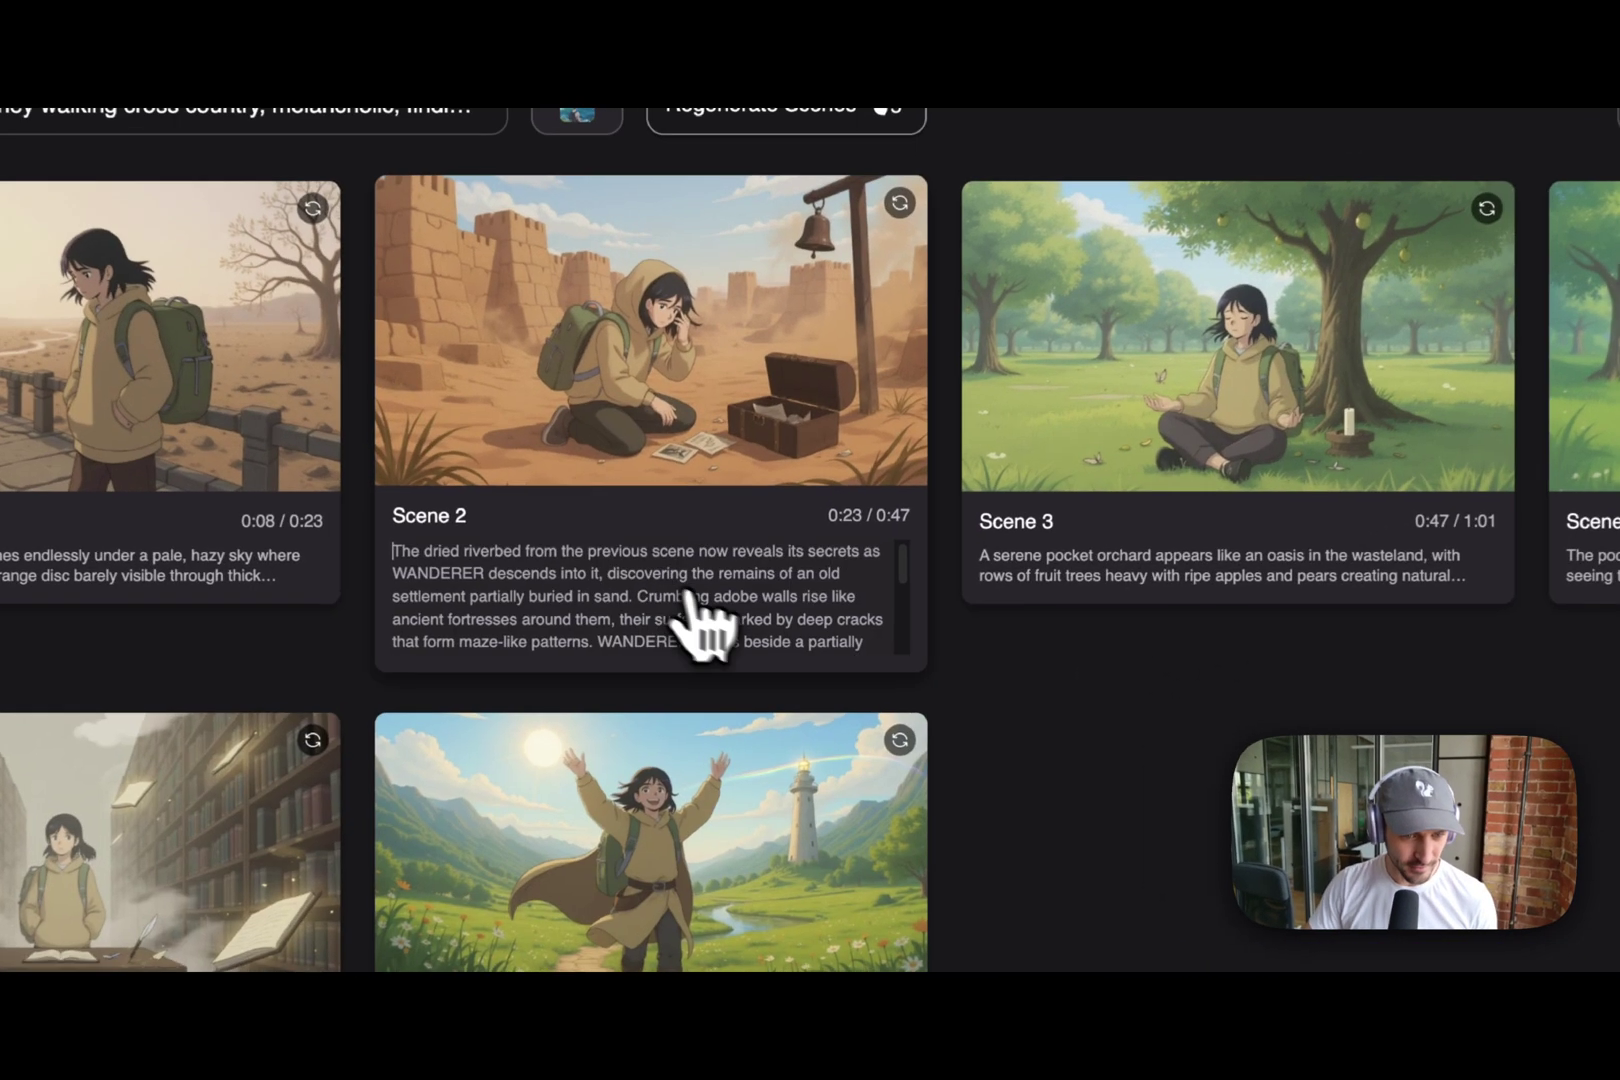
scroll(728, 607, down, 1)
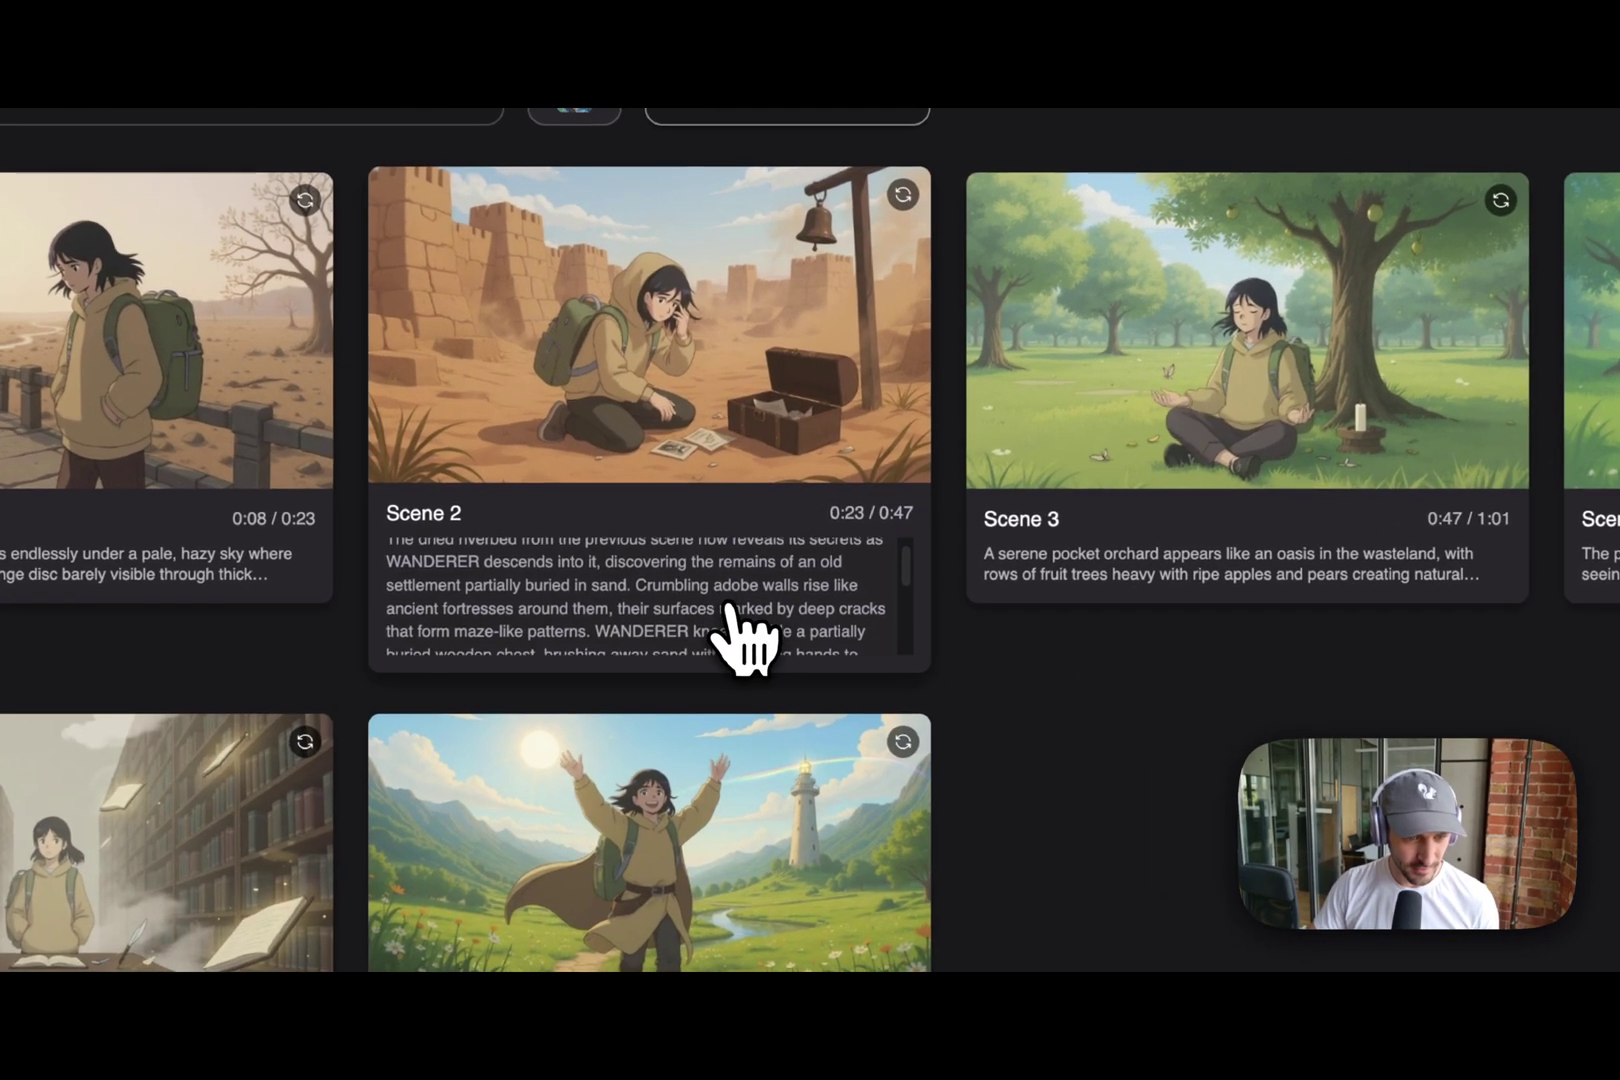
scroll(747, 639, down, 2)
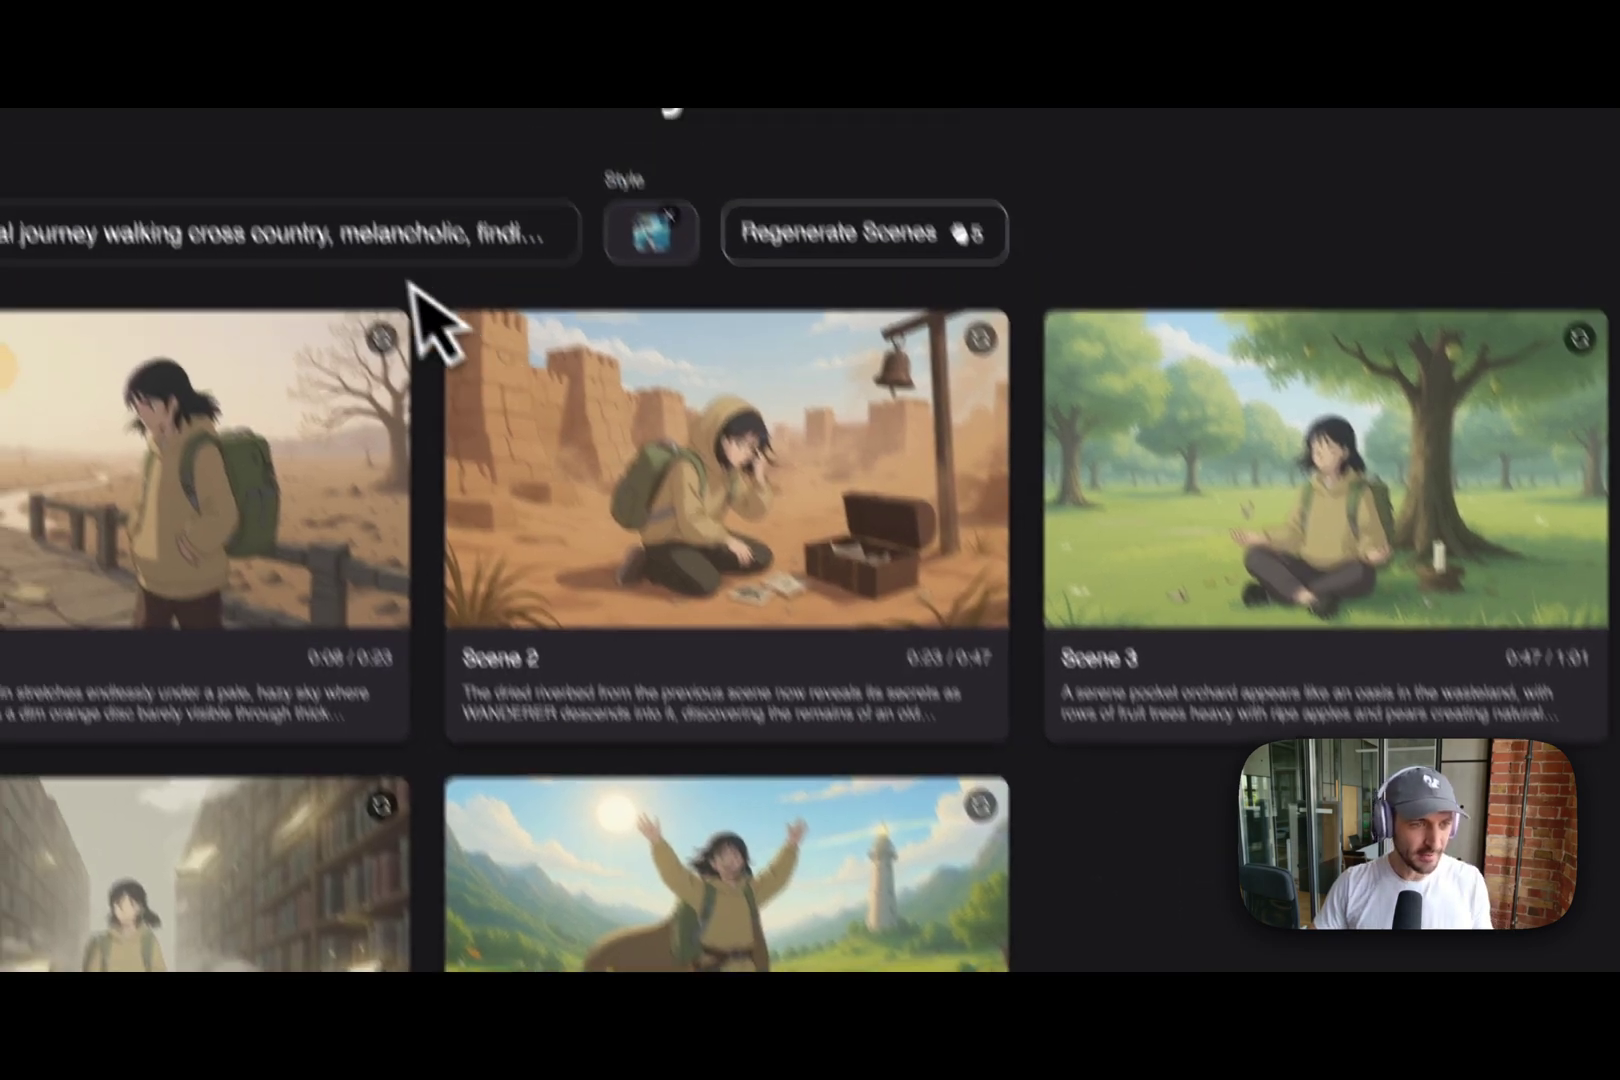
Append concept lines: a guiding squirrel in scene two, a lazy background cat in scene four.
click(481, 335)
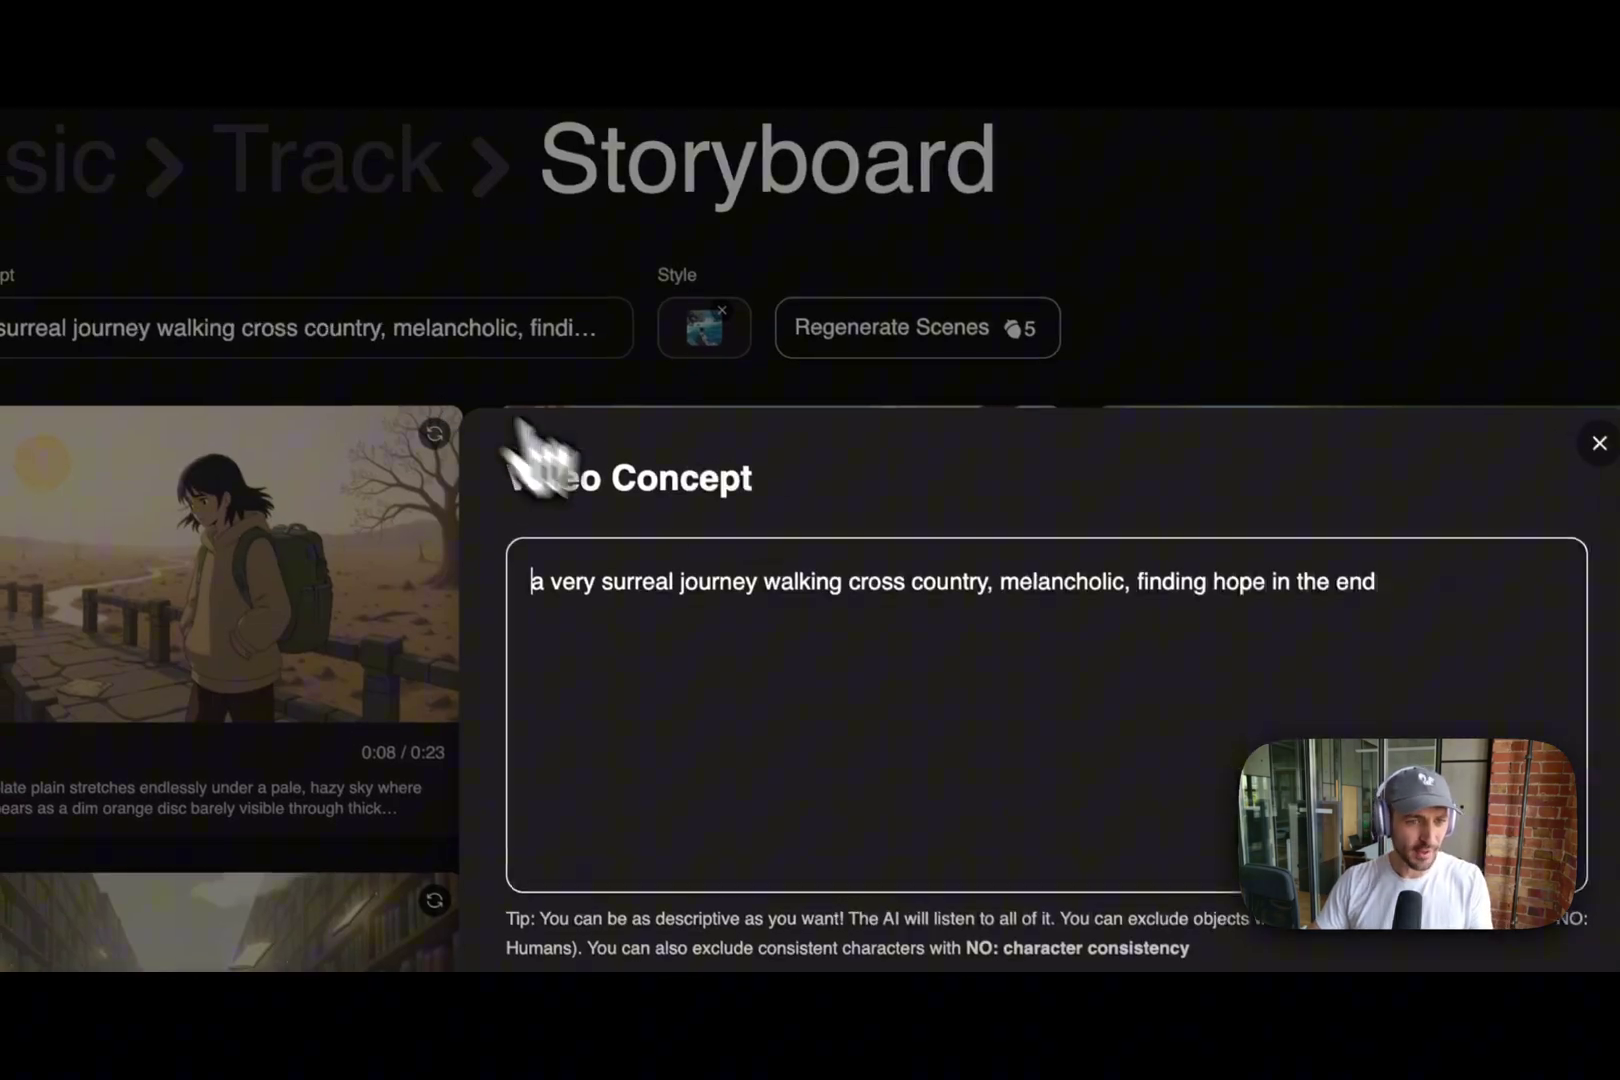
key(Escape)
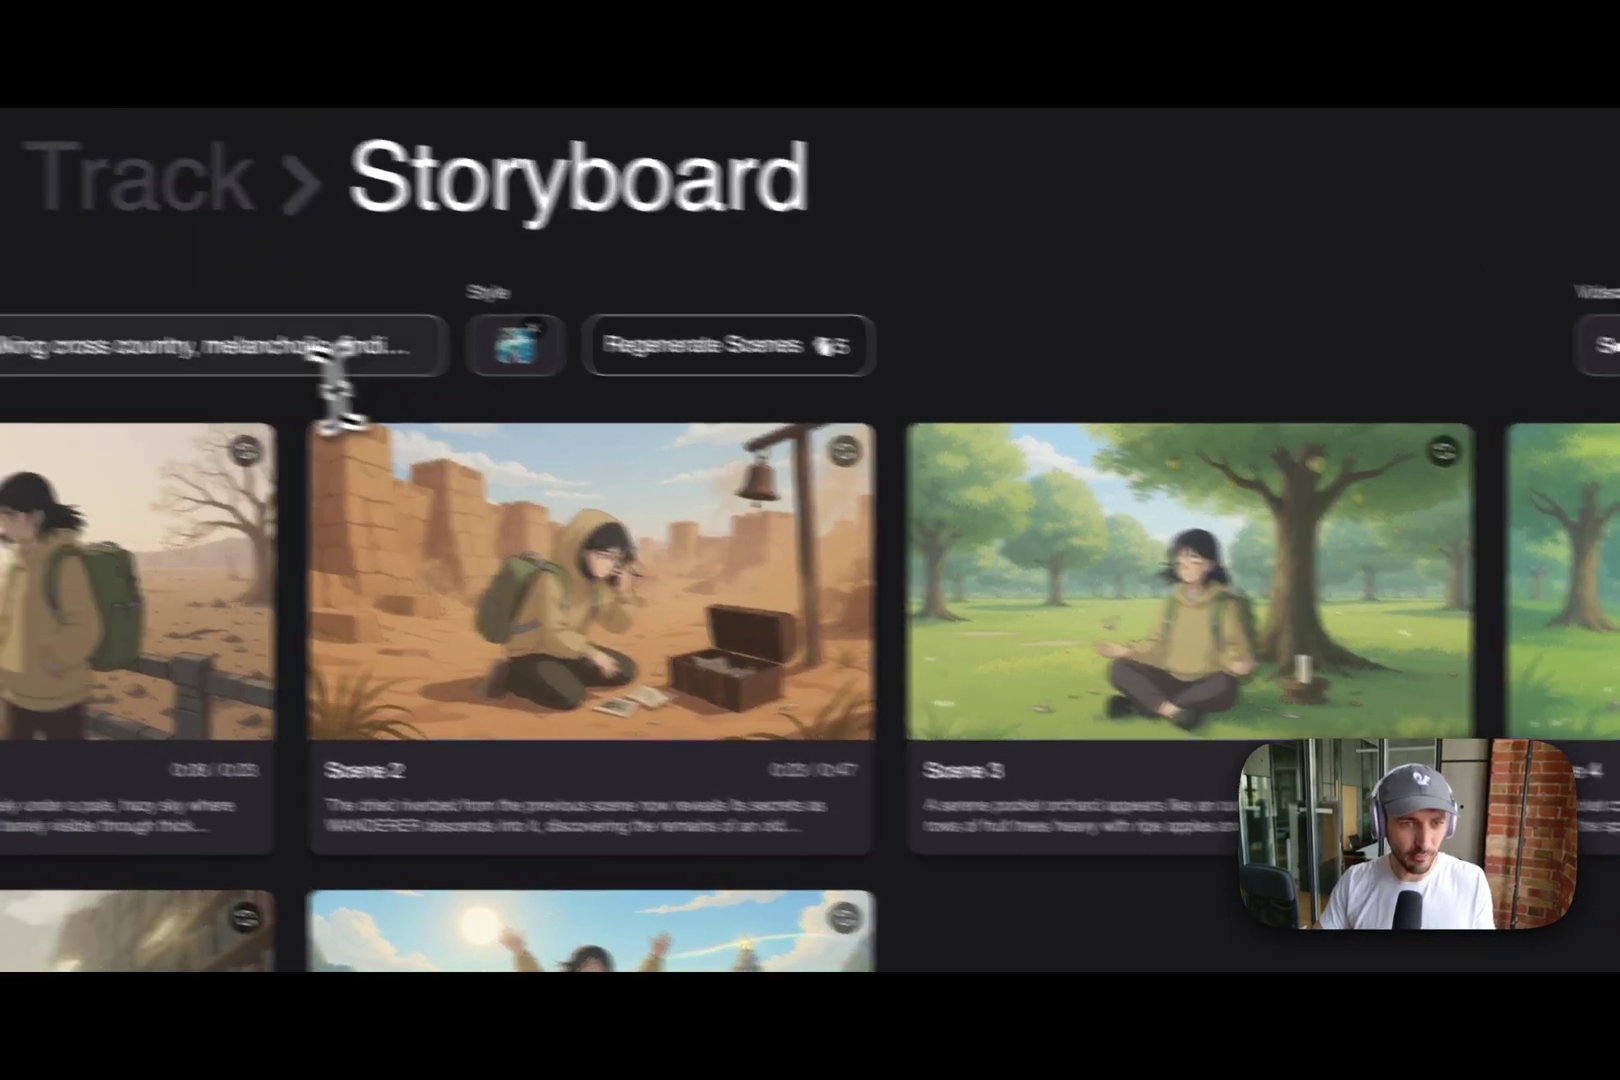
click(253, 331)
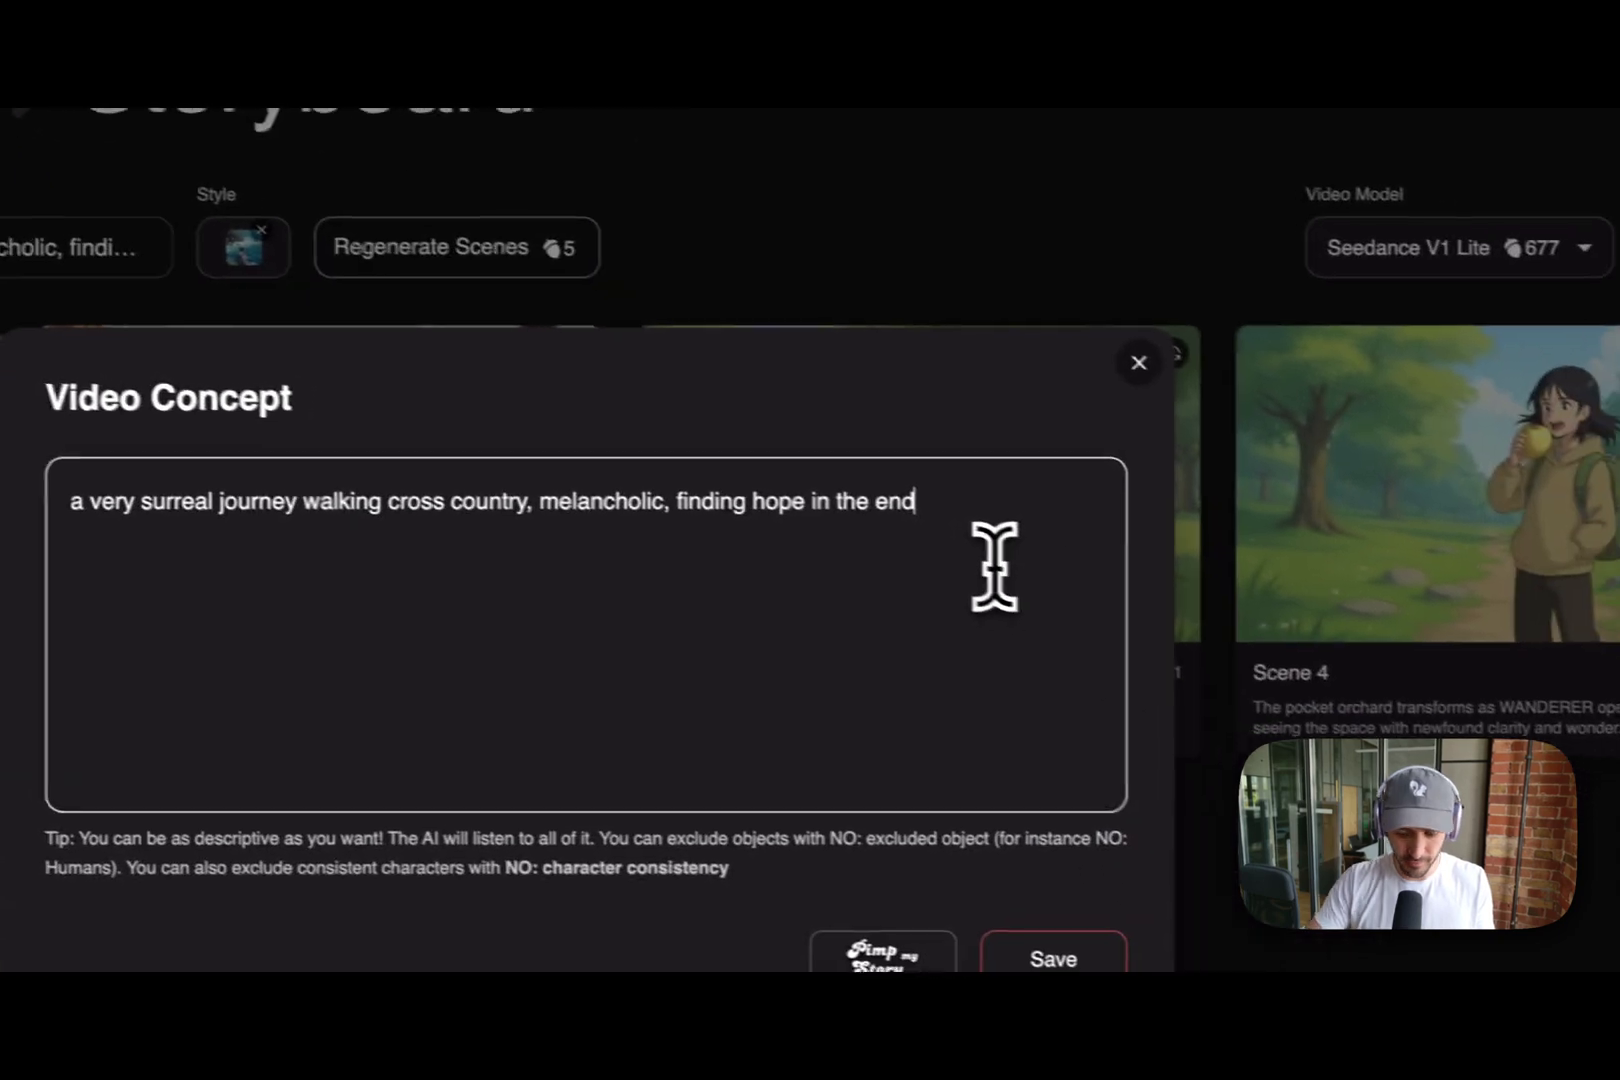
key(Return)
key(Return)
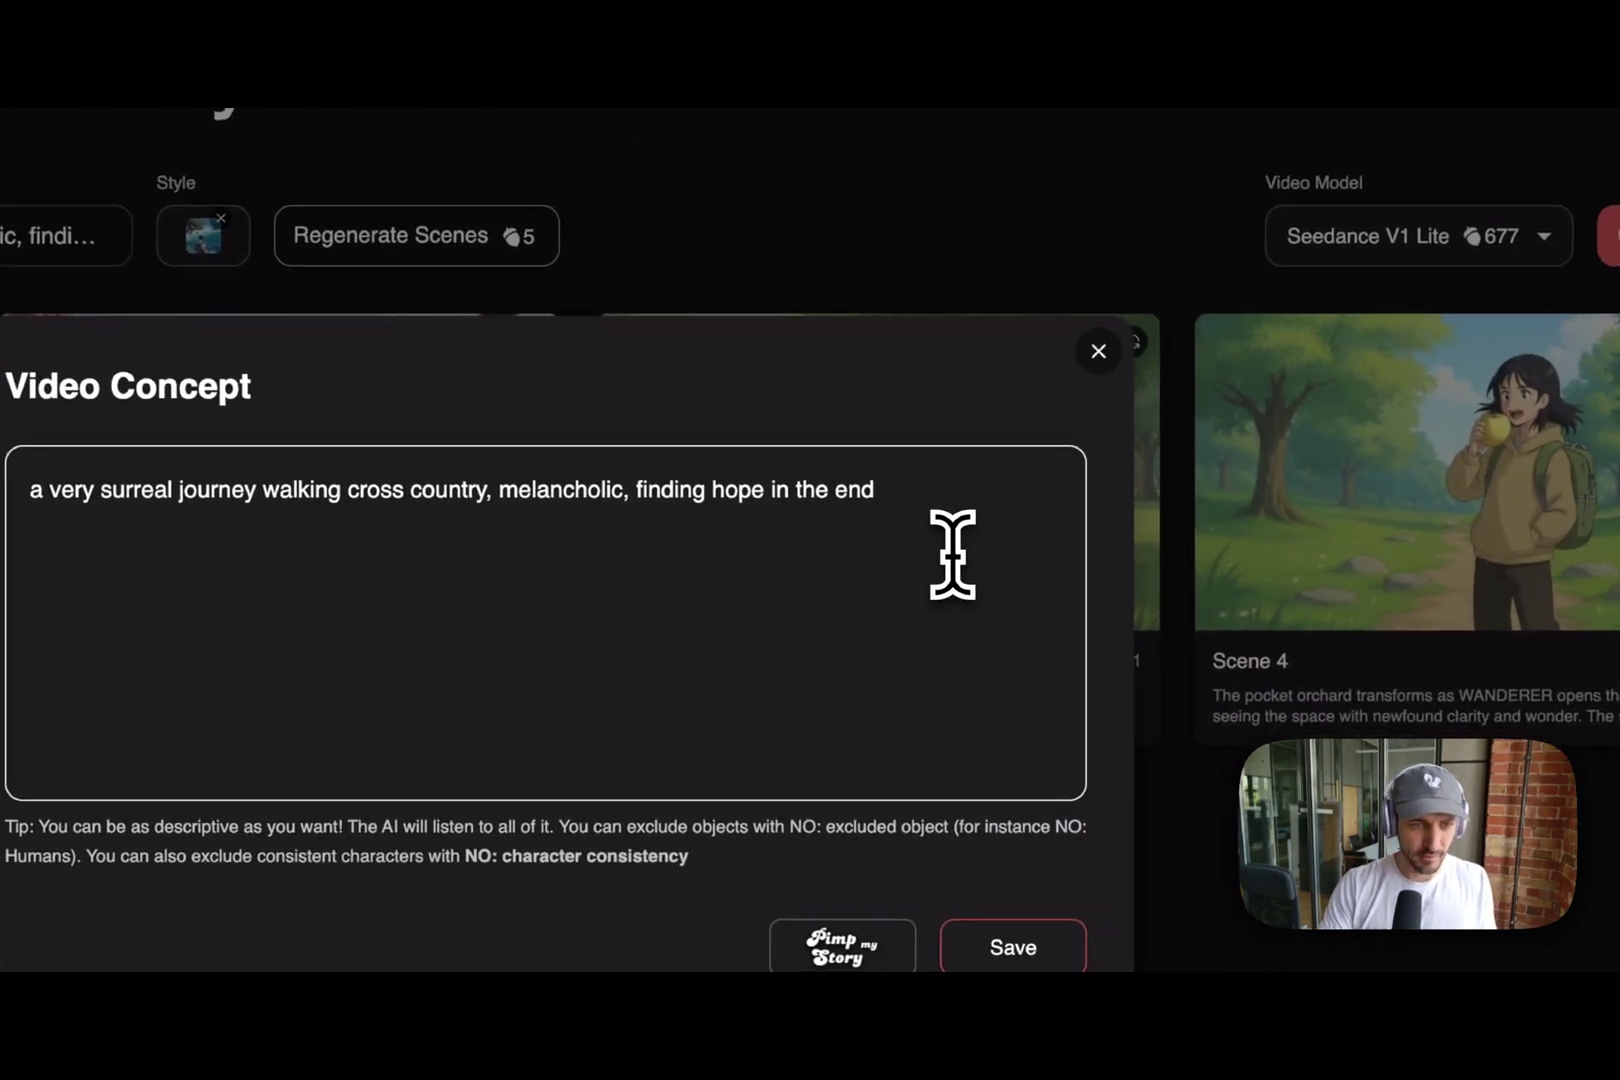
text(in scene t)
text(wo the)
text(re sho)
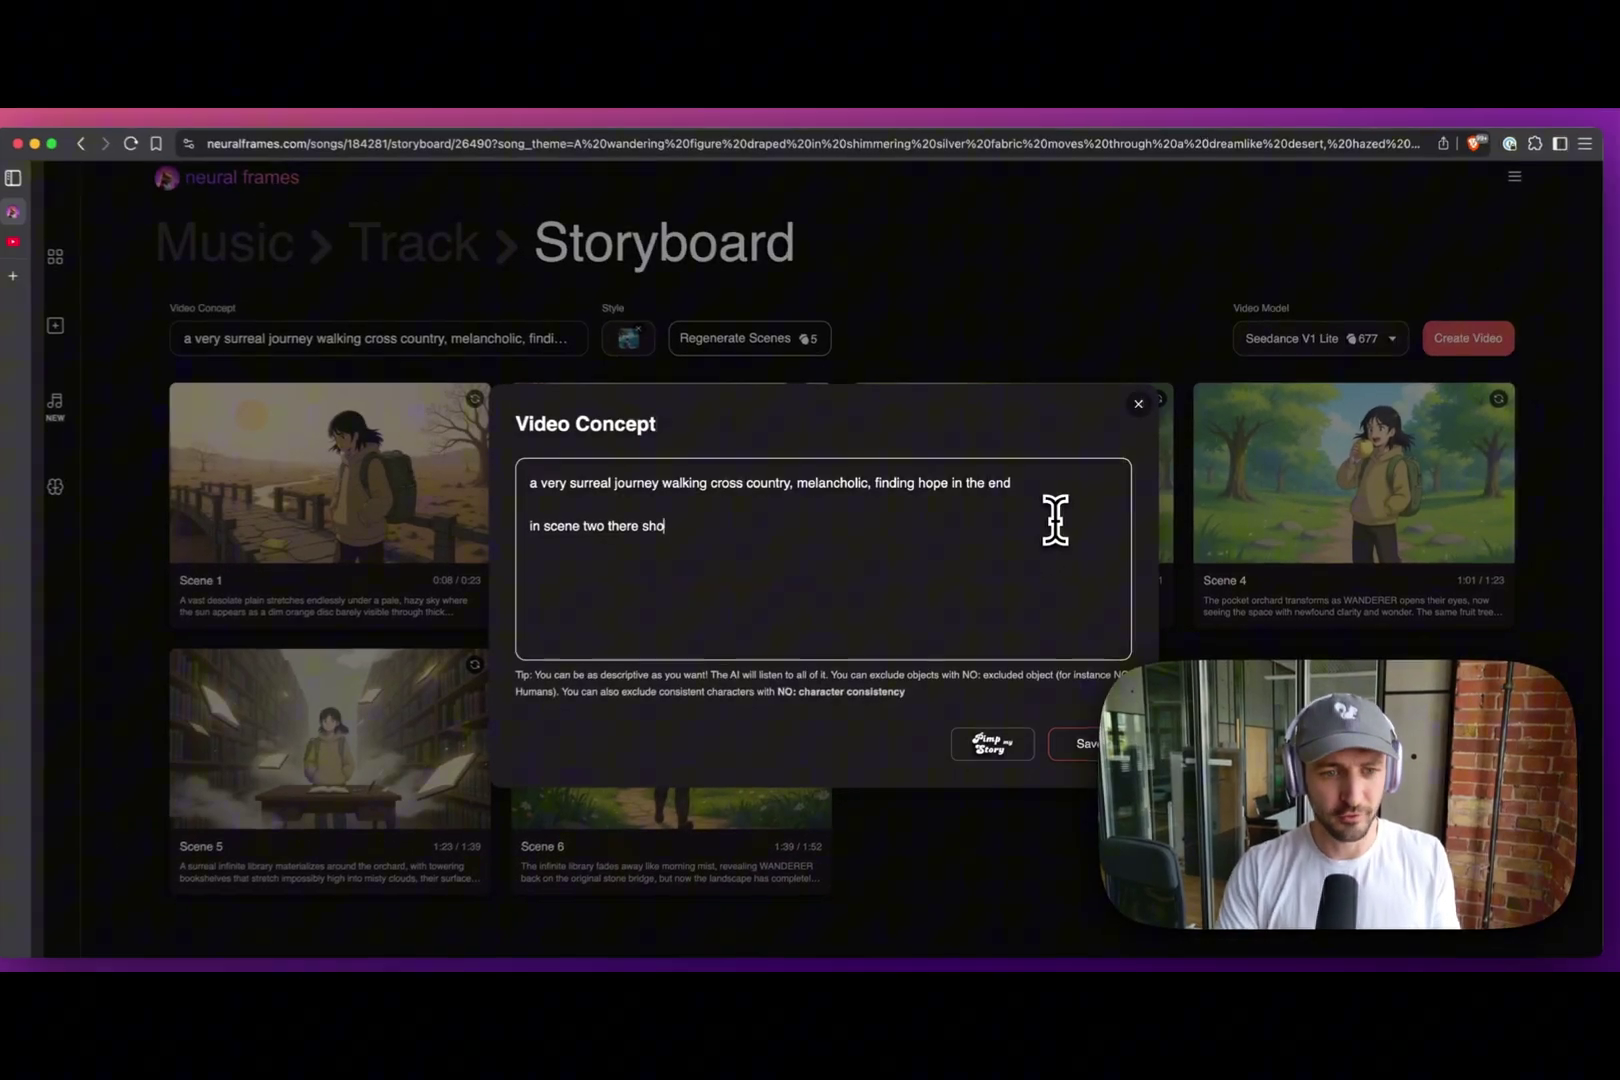
text(uld be a squirrel guiding the way)
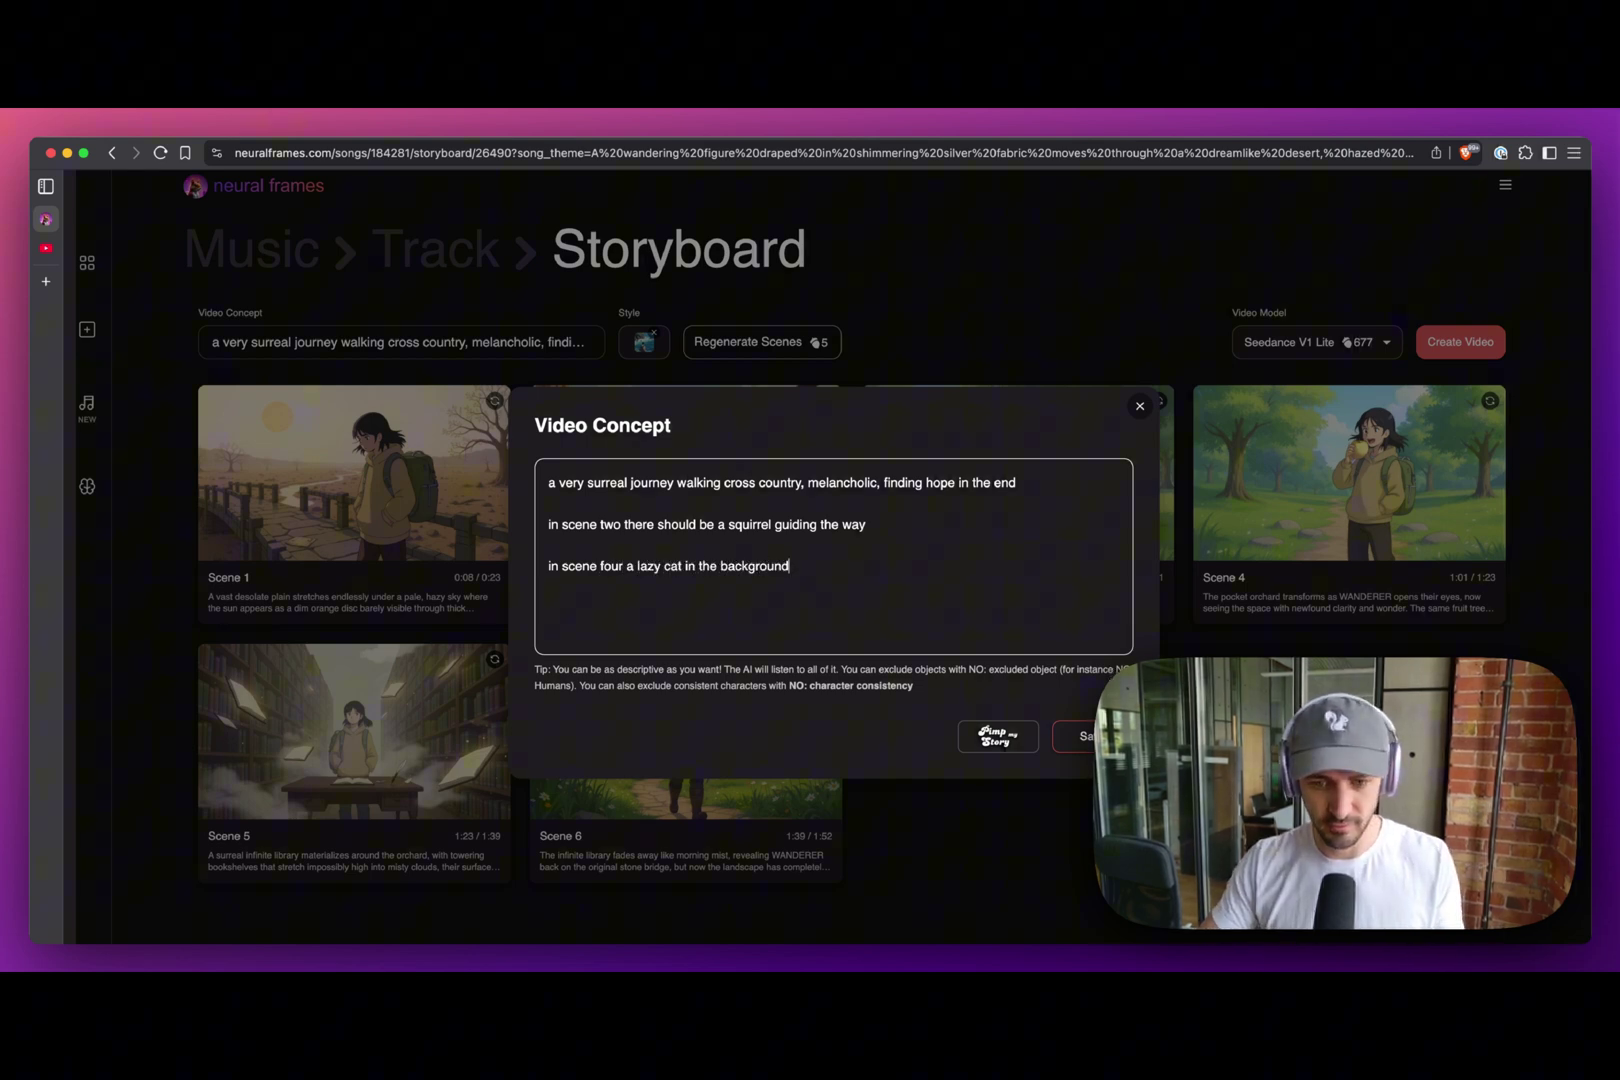
click(1086, 744)
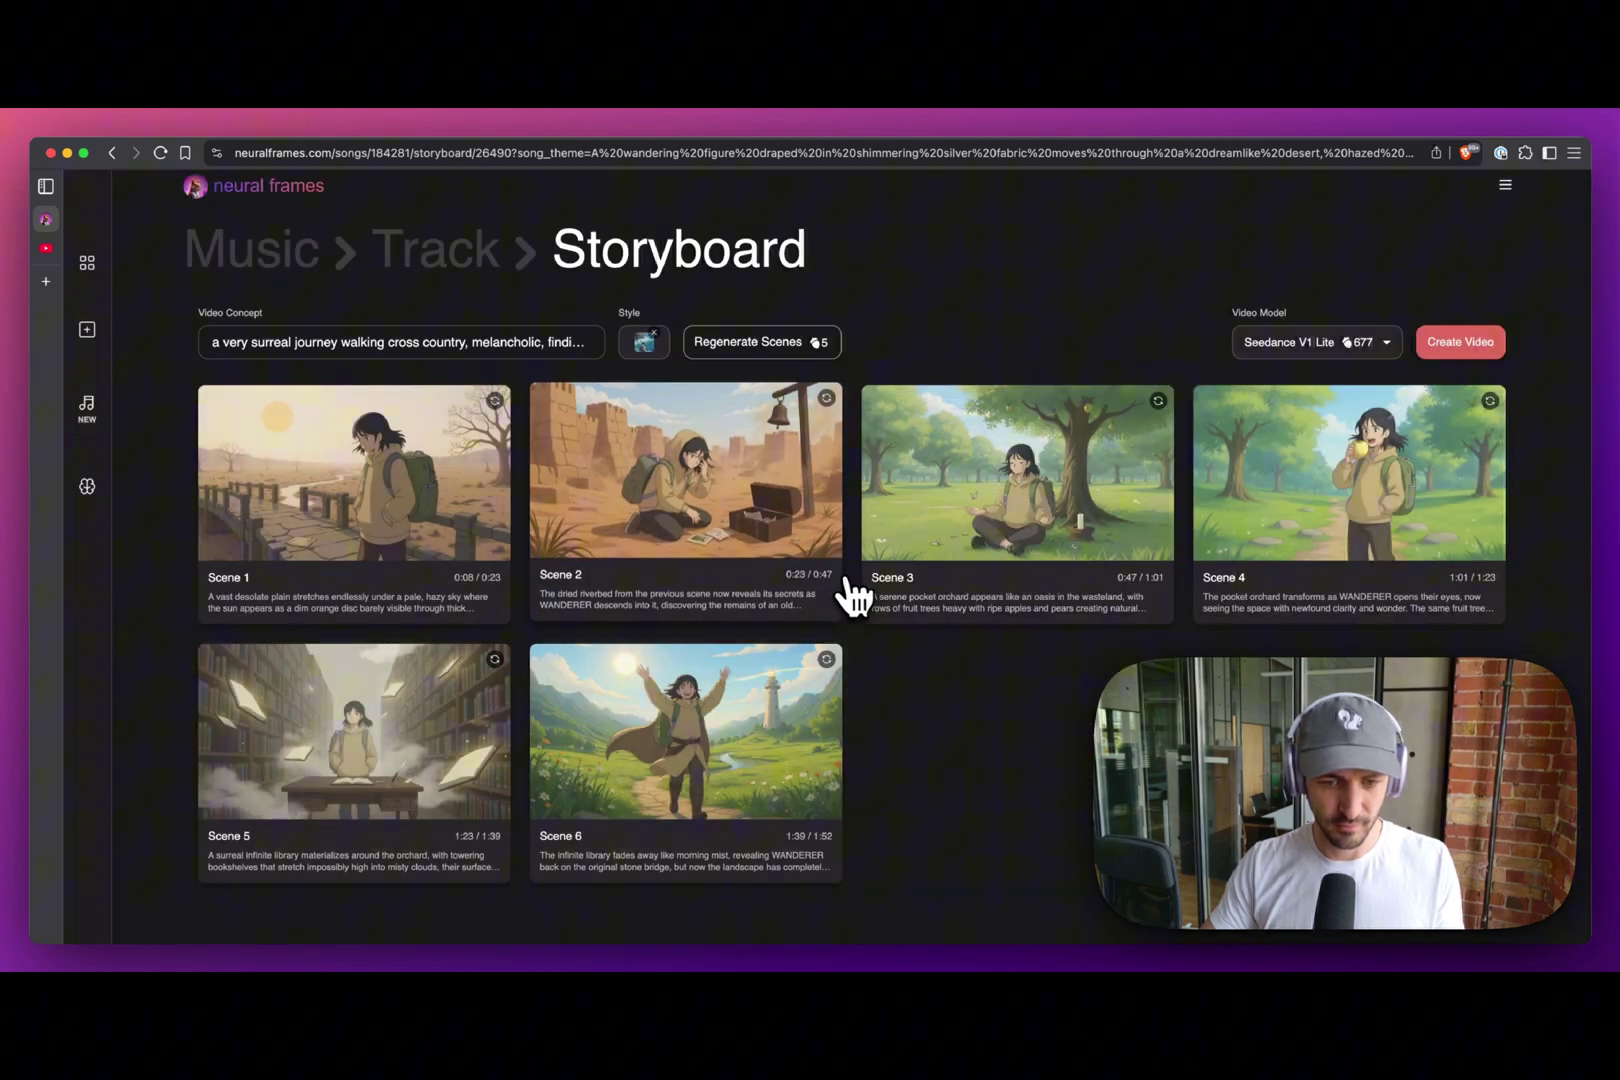
Regenerate the scenes, giving a red squirrel guide in scene two and an orange cat in scene four.
click(763, 354)
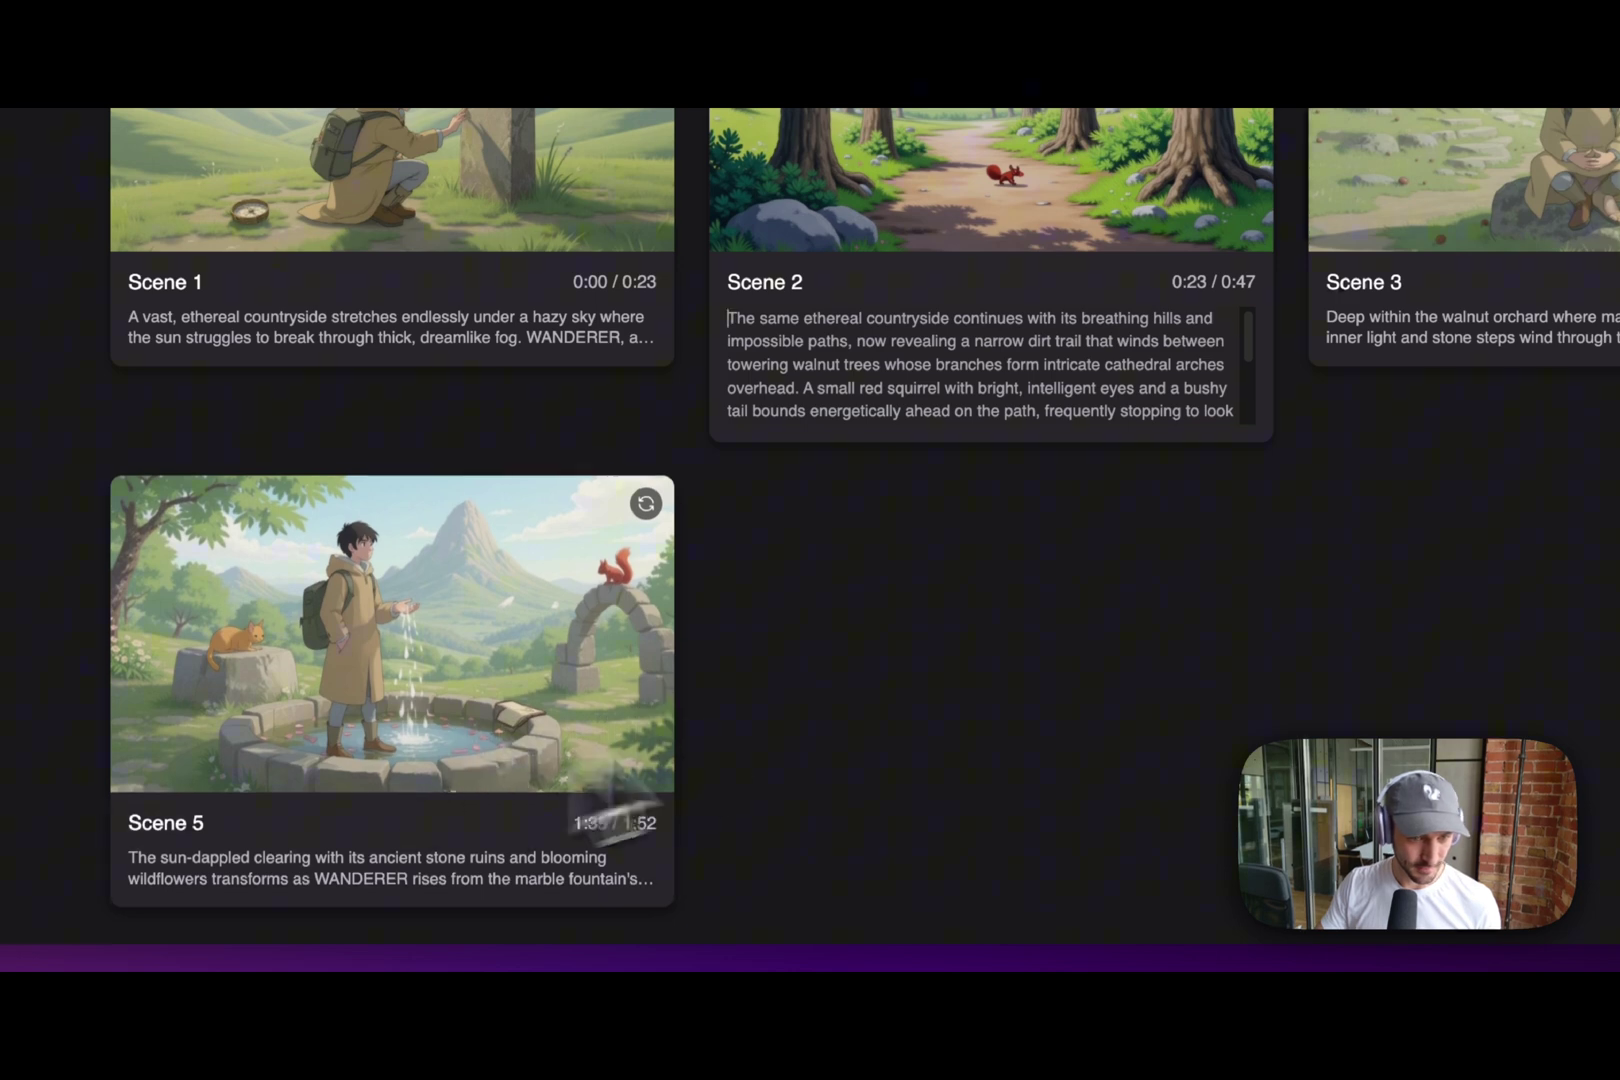
scroll(1042, 369, down, 2)
scroll(1045, 367, down, 2)
scroll(1048, 359, down, 2)
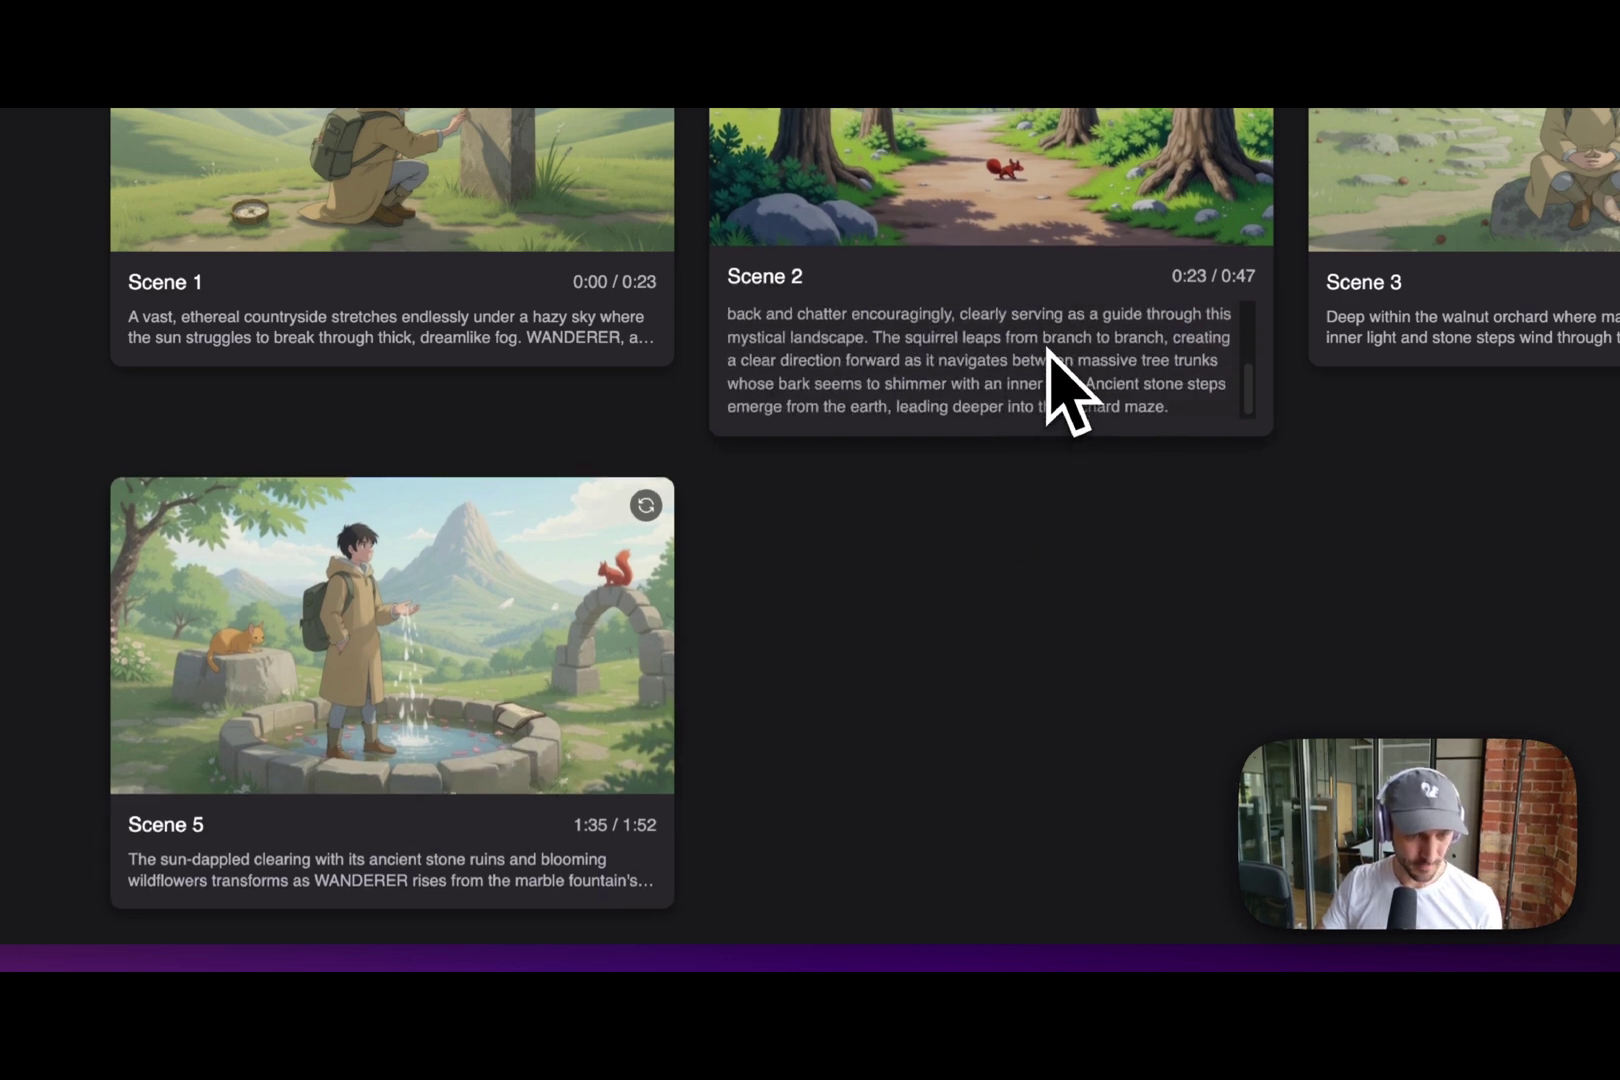
mouse_move(386, 823)
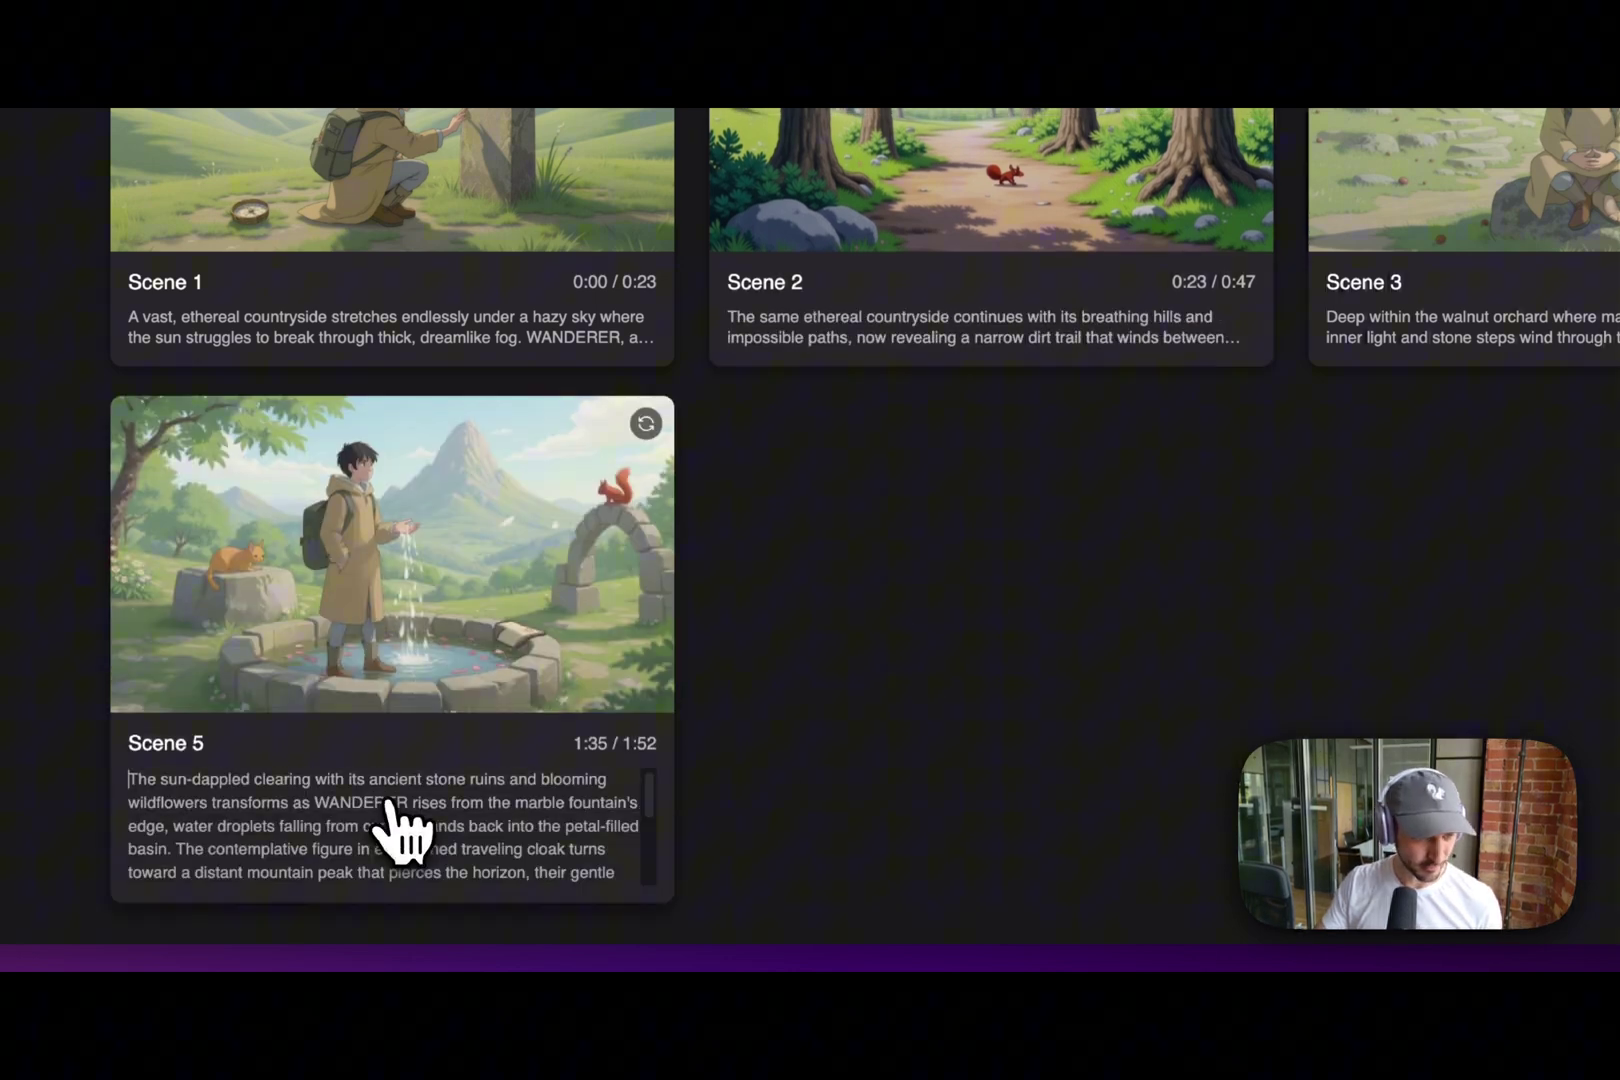
scroll(547, 797, down, 1)
scroll(544, 809, down, 2)
scroll(582, 819, down, 2)
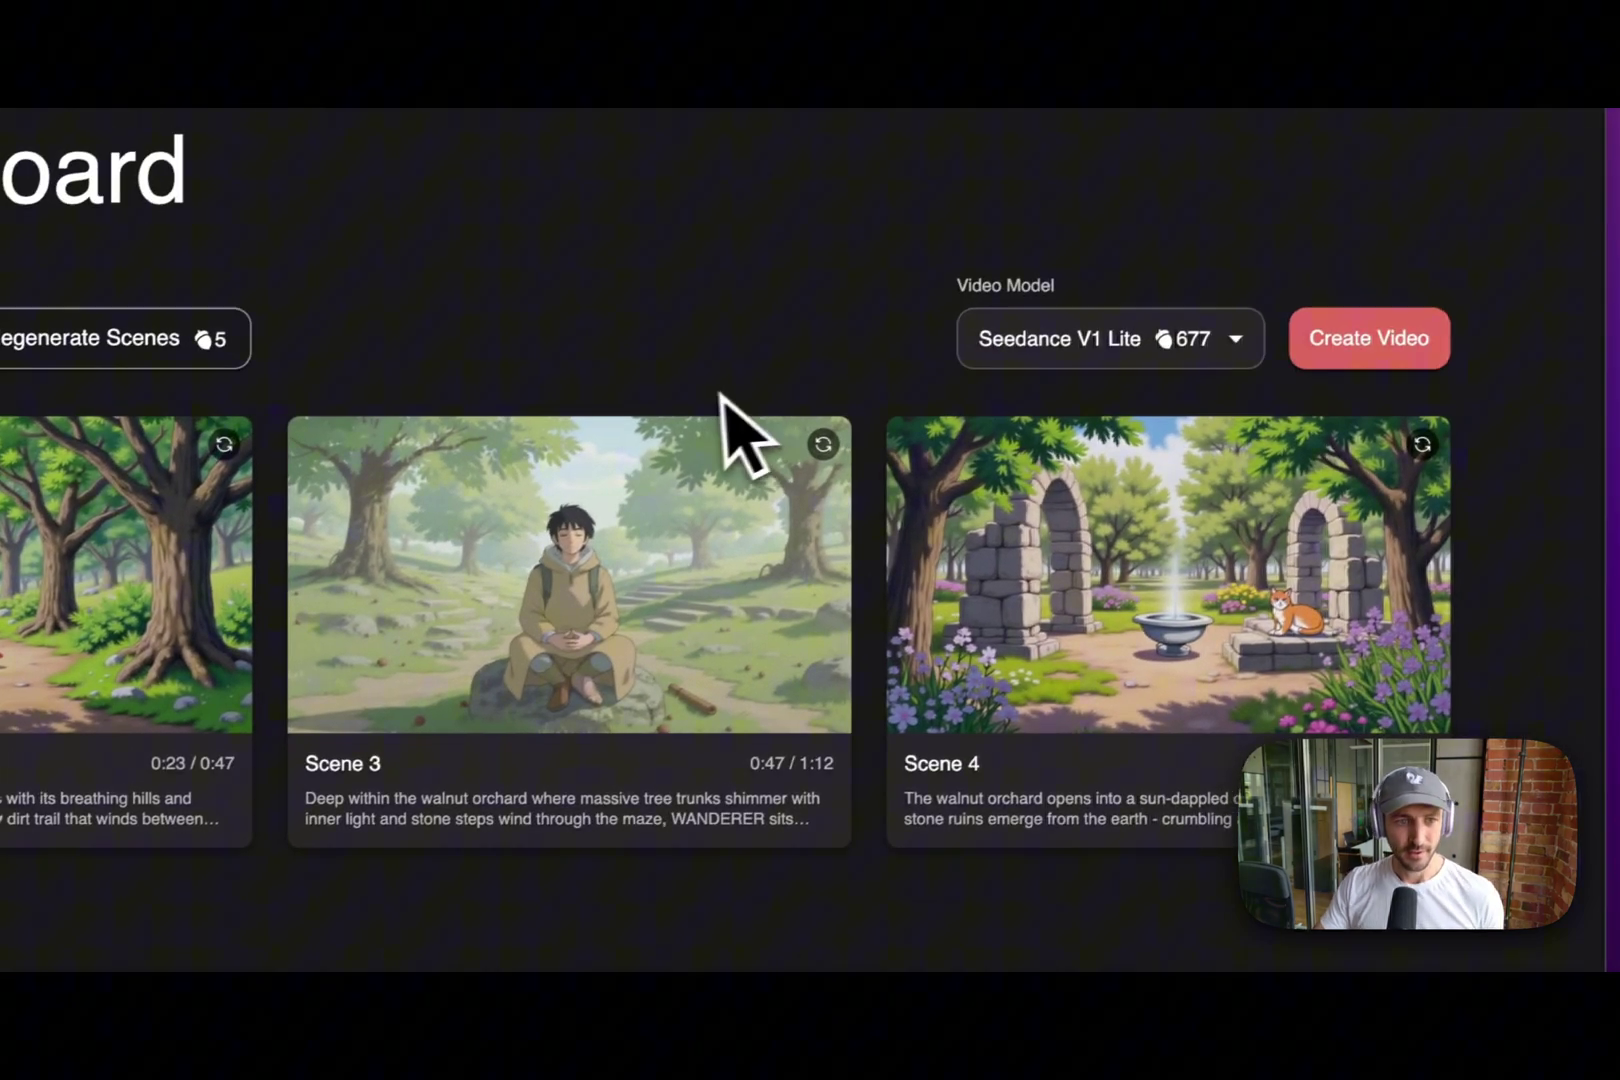
Set the video model to Kling 2.1 Pro for rendering the five-scene storyboard.
click(1002, 364)
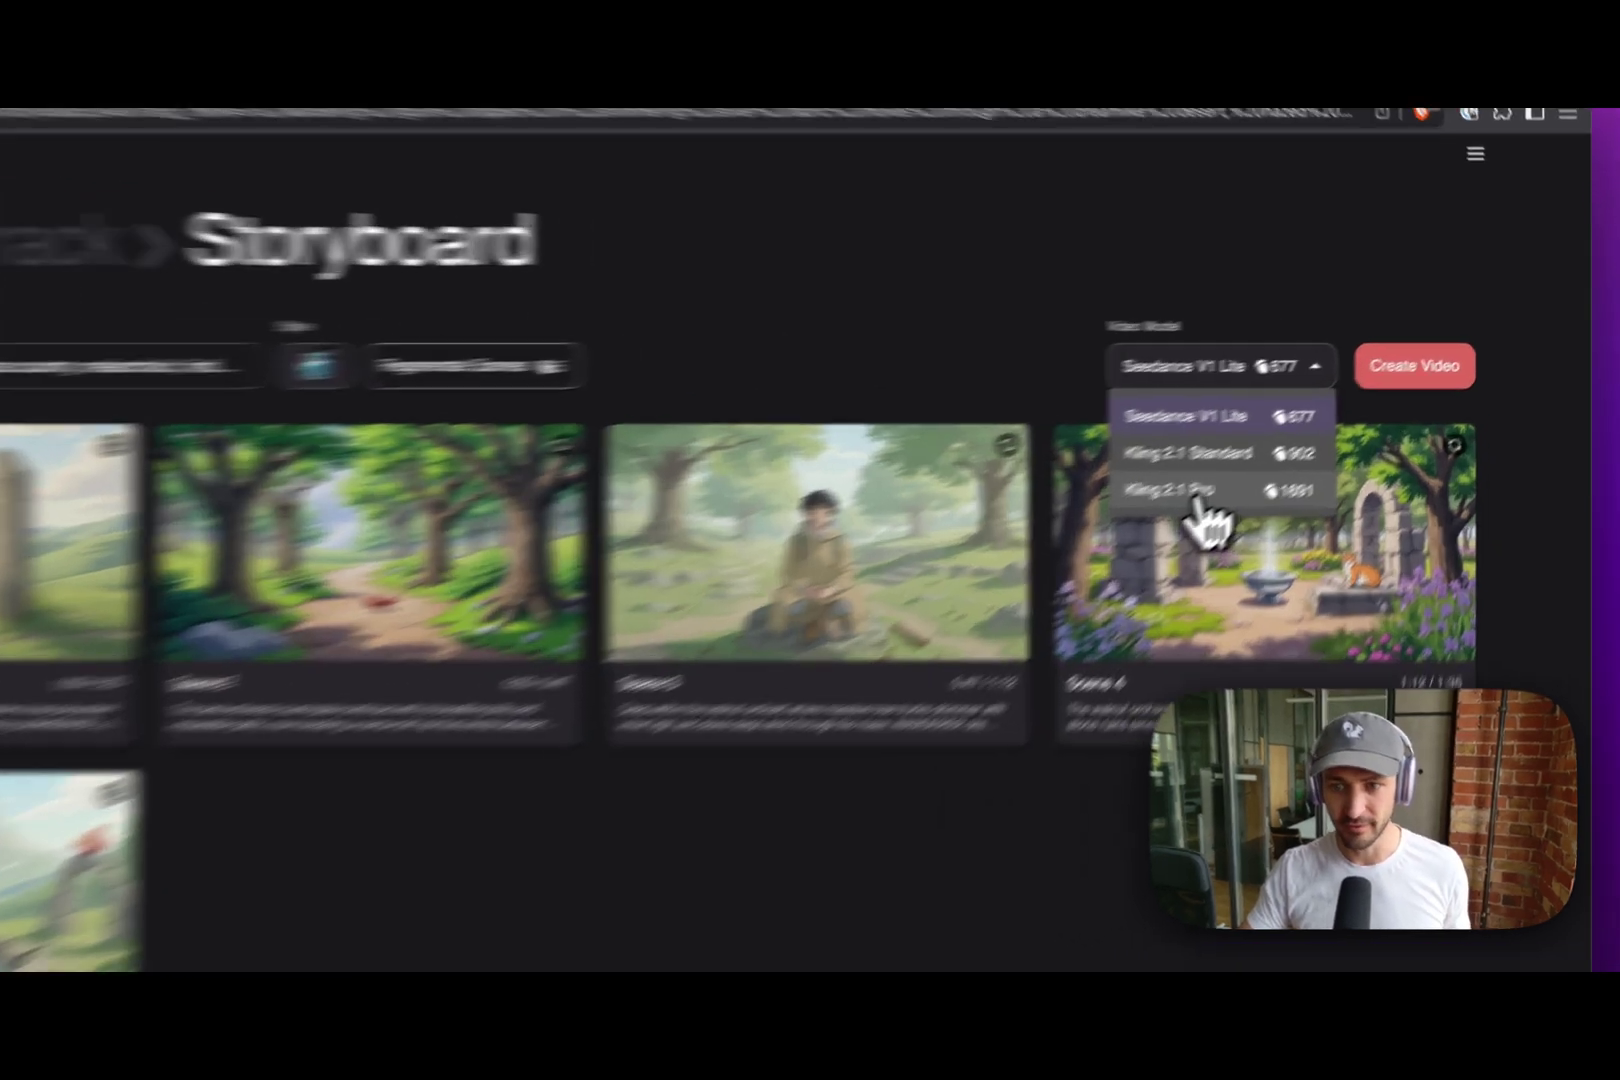
click(1301, 440)
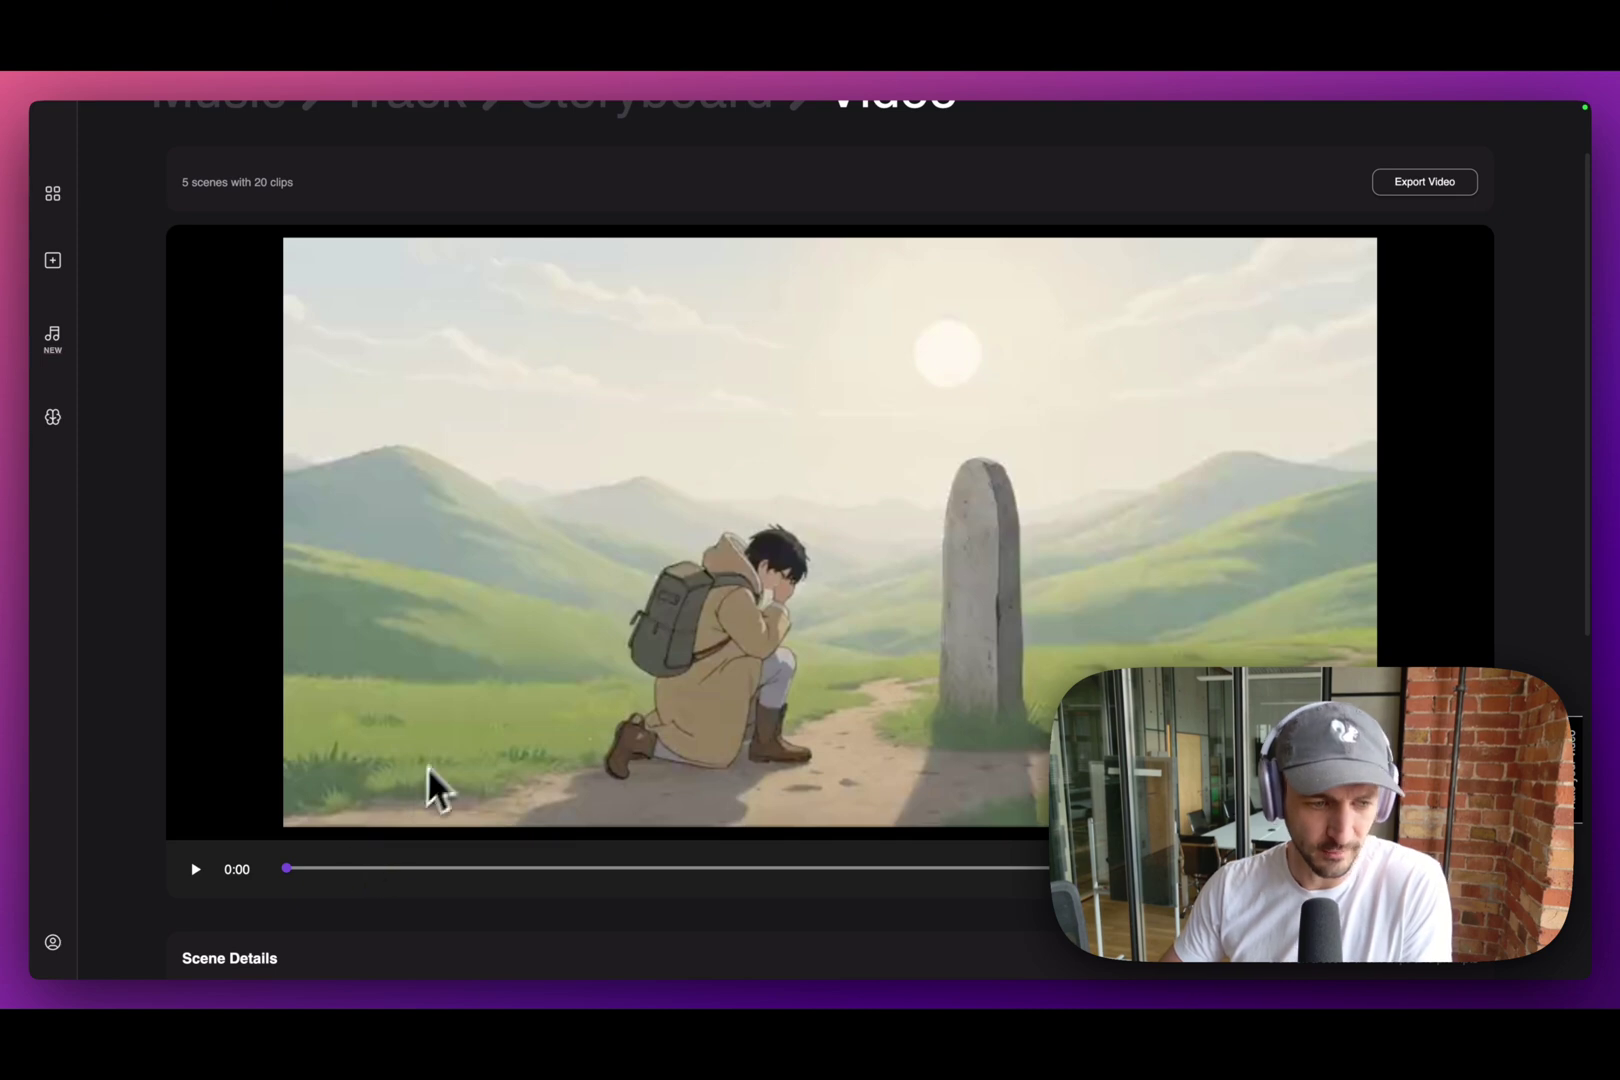
scroll(462, 727, down, 1)
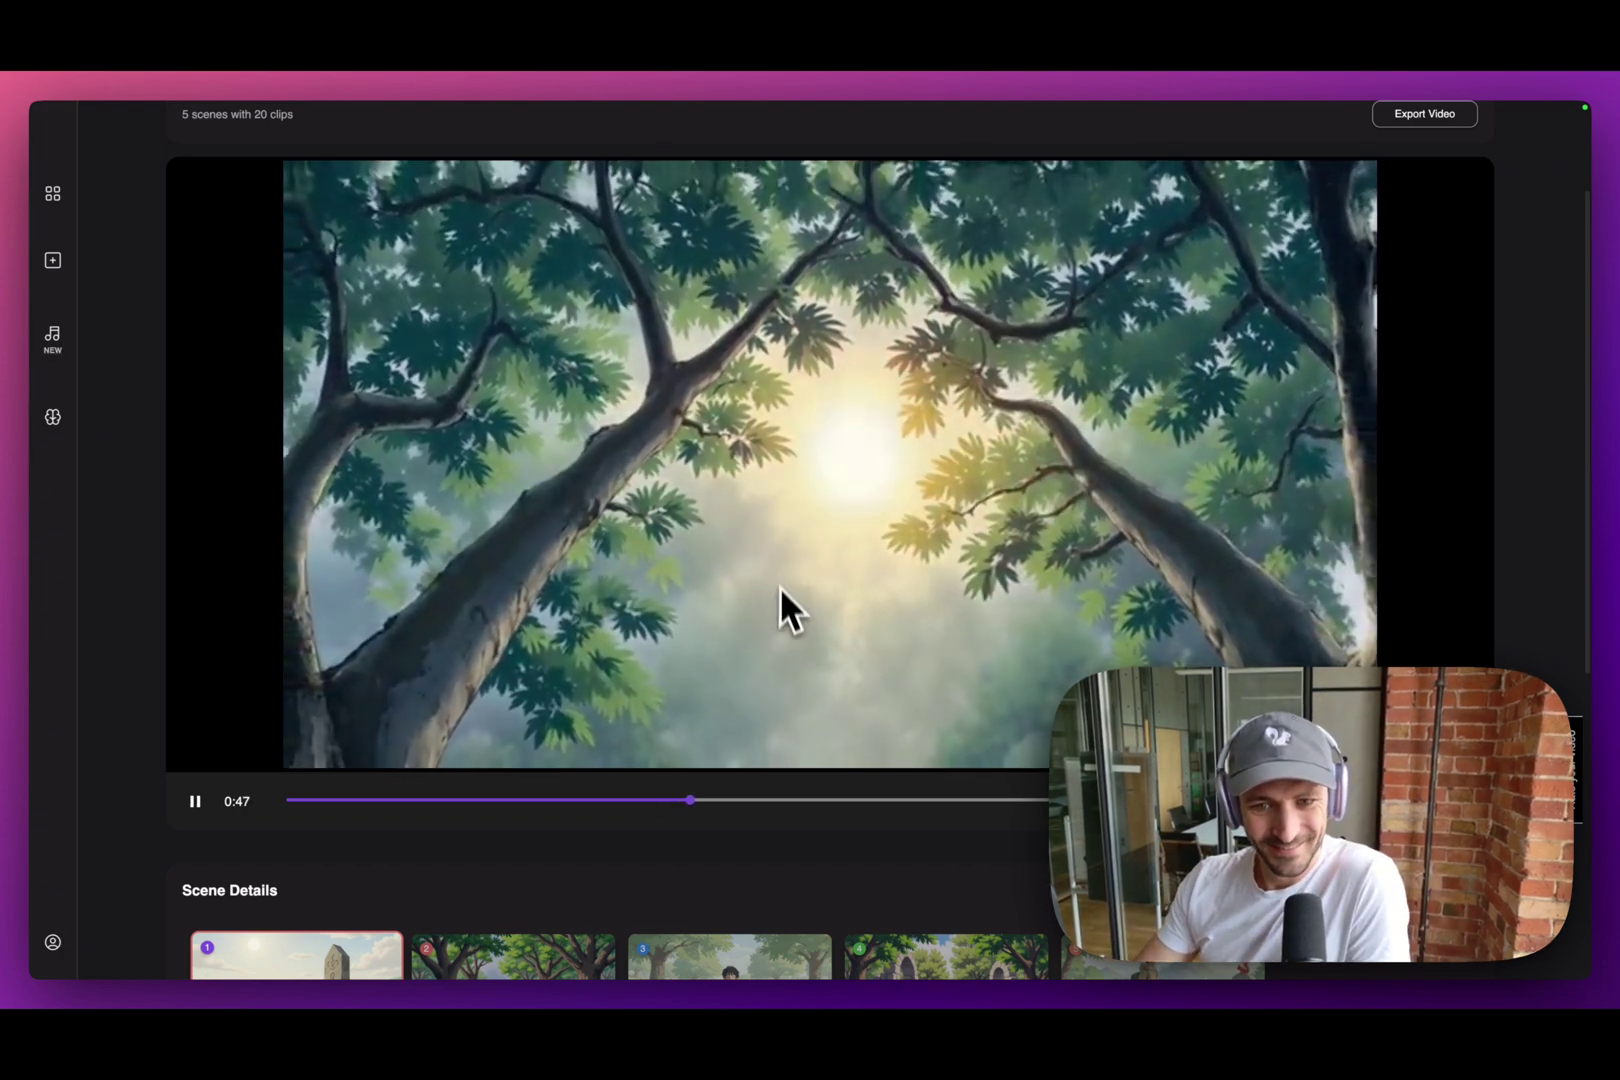
Pause the music video preview and rewind it to 0:40, where the wanderer walks under the trees.
click(770, 632)
scroll(759, 708, up, 1)
click(633, 827)
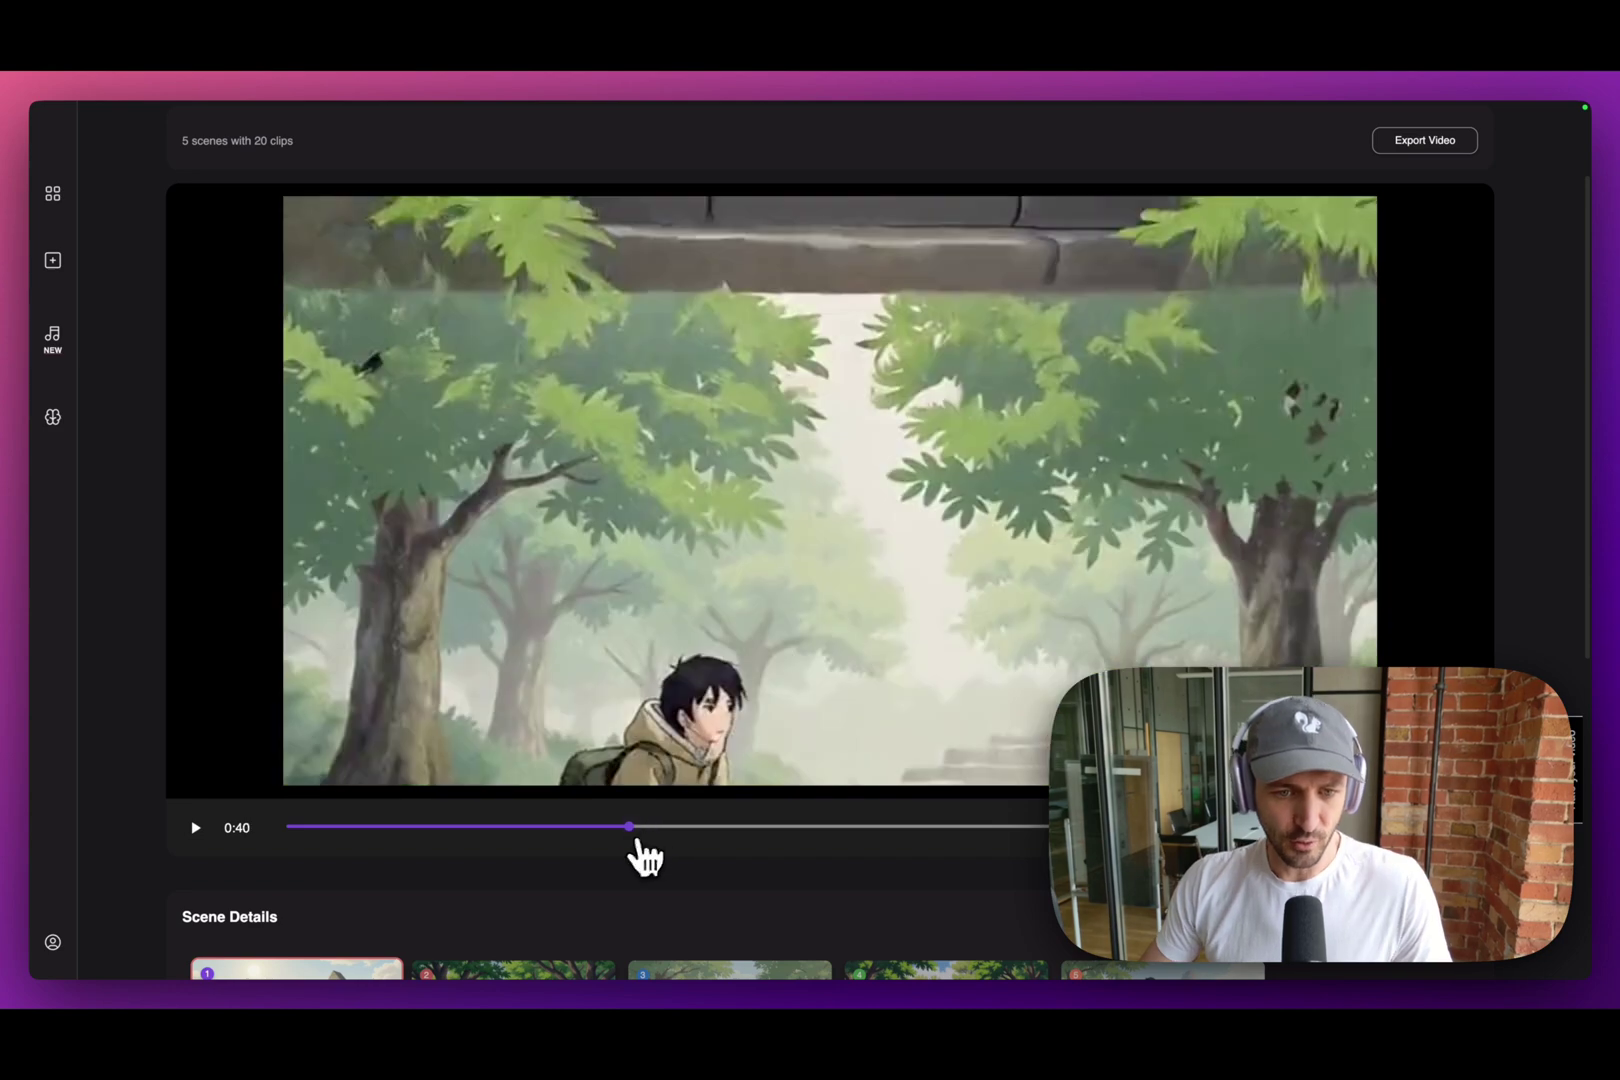
scroll(709, 809, down, 2)
mouse_move(635, 756)
mouse_down()
mouse_move(519, 755)
mouse_move(551, 782)
mouse_move(529, 789)
mouse_up()
scroll(759, 670, down, 1)
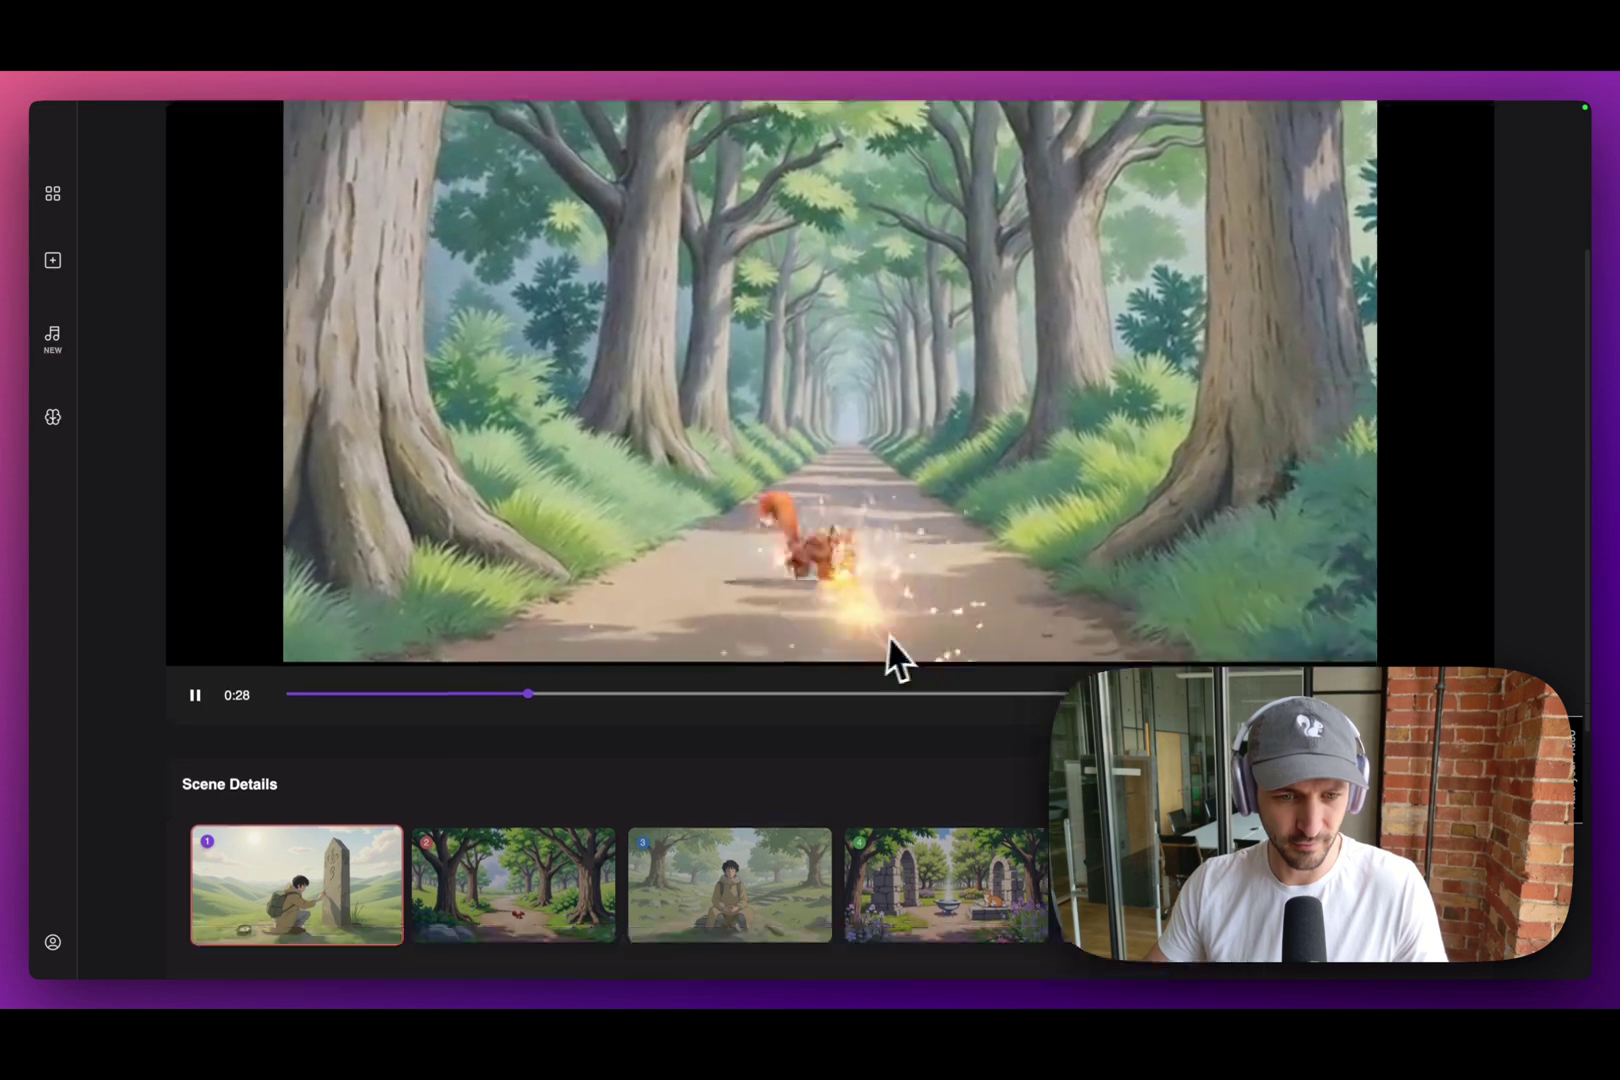
scroll(892, 607, down, 2)
Rewind the preview to 0:27, open Scene 2, and preview Clip 1, pausing at 0:25.
click(519, 594)
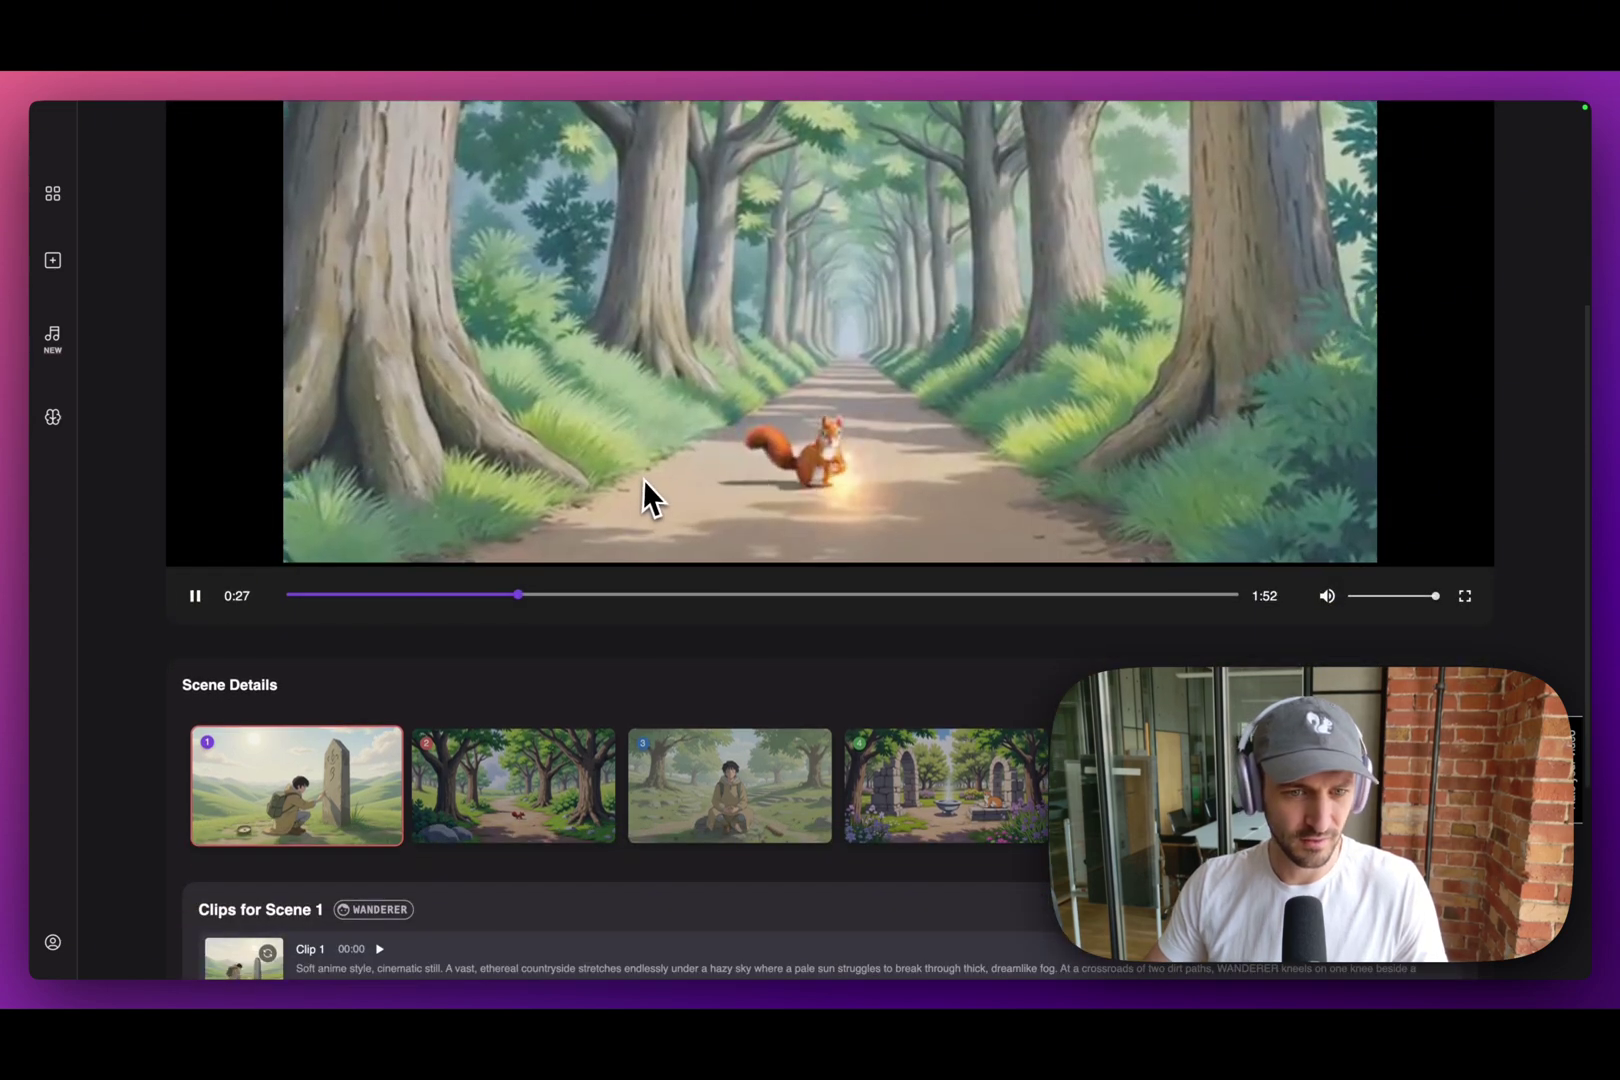
key(space)
scroll(662, 687, down, 1)
scroll(620, 670, down, 5)
click(543, 491)
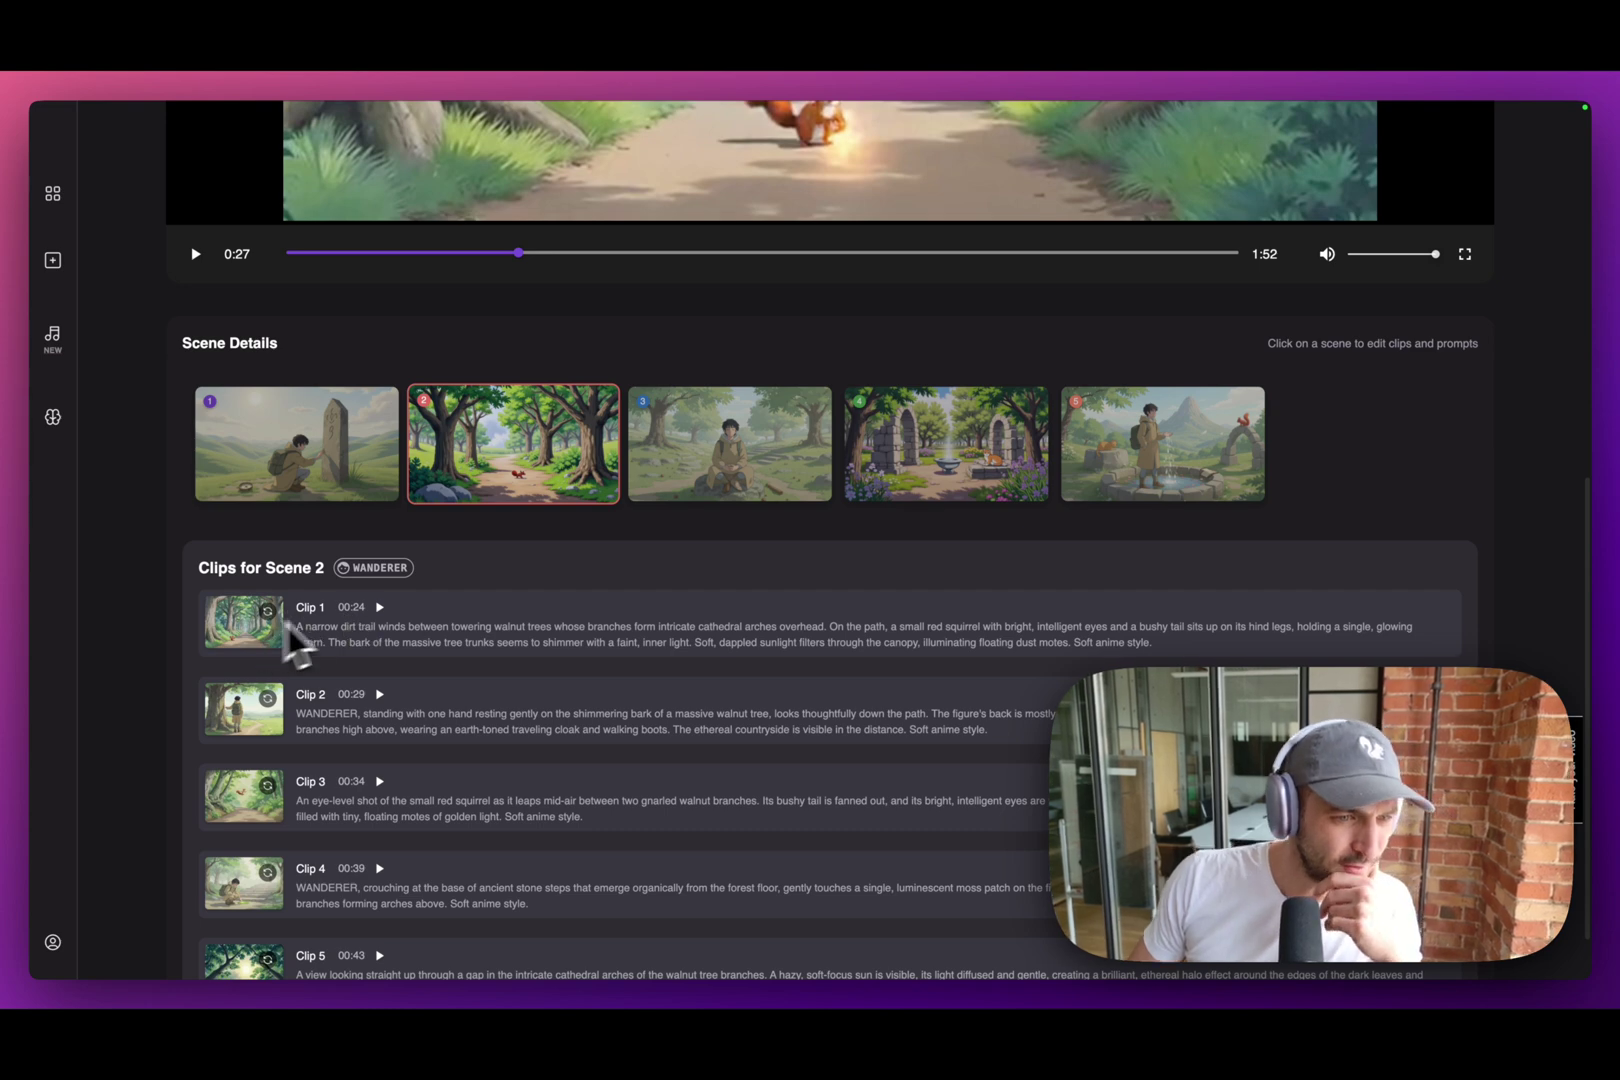
click(378, 607)
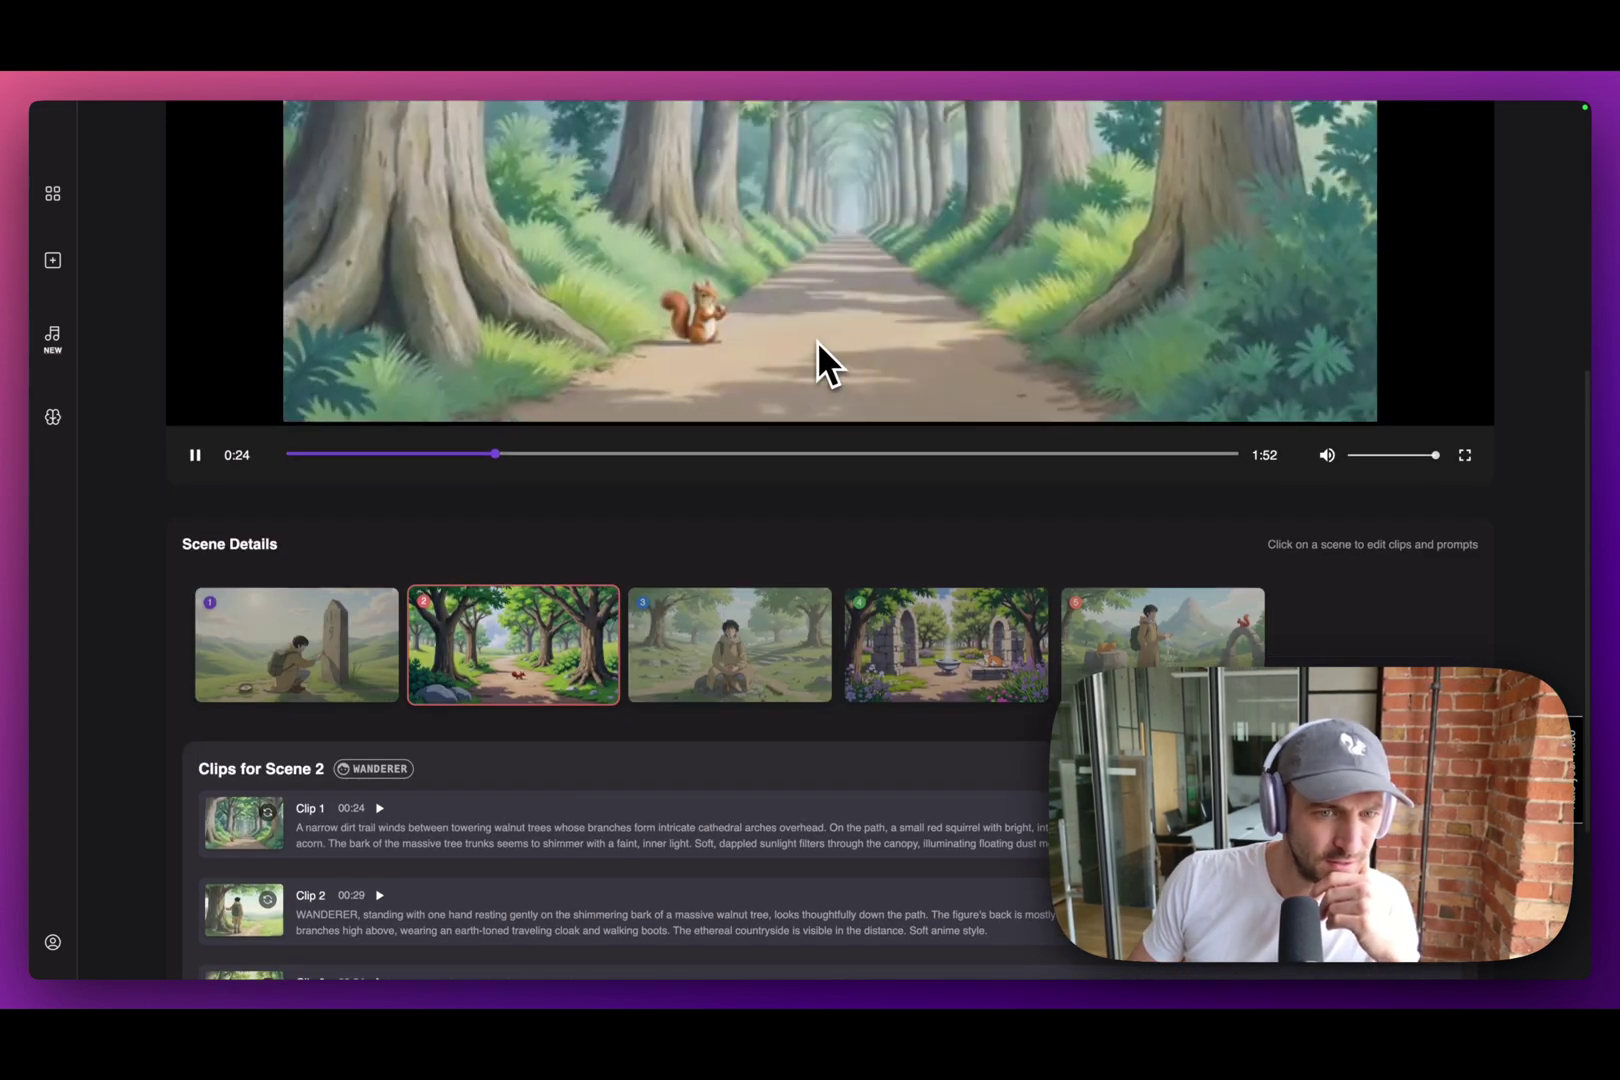
click(825, 362)
scroll(489, 776, down, 1)
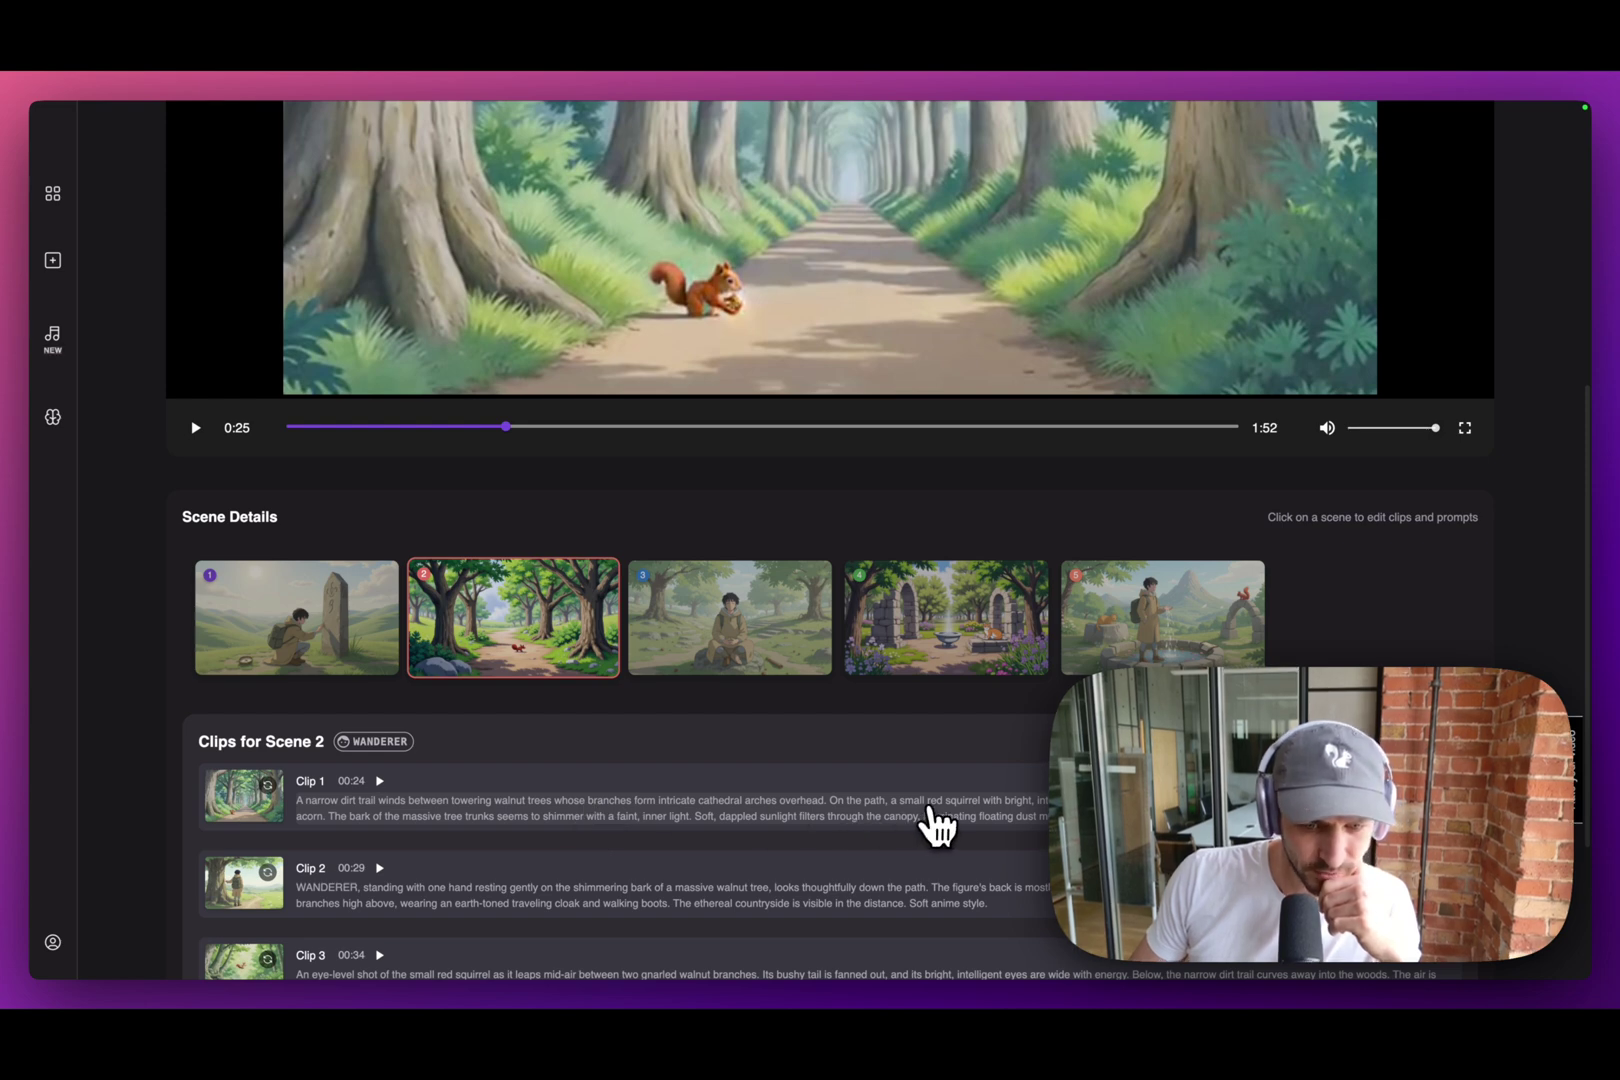
Rewrite Clip 1's prompt as a giant red squirrel holding a glowing acorn and re-render it.
triple_click(930, 825)
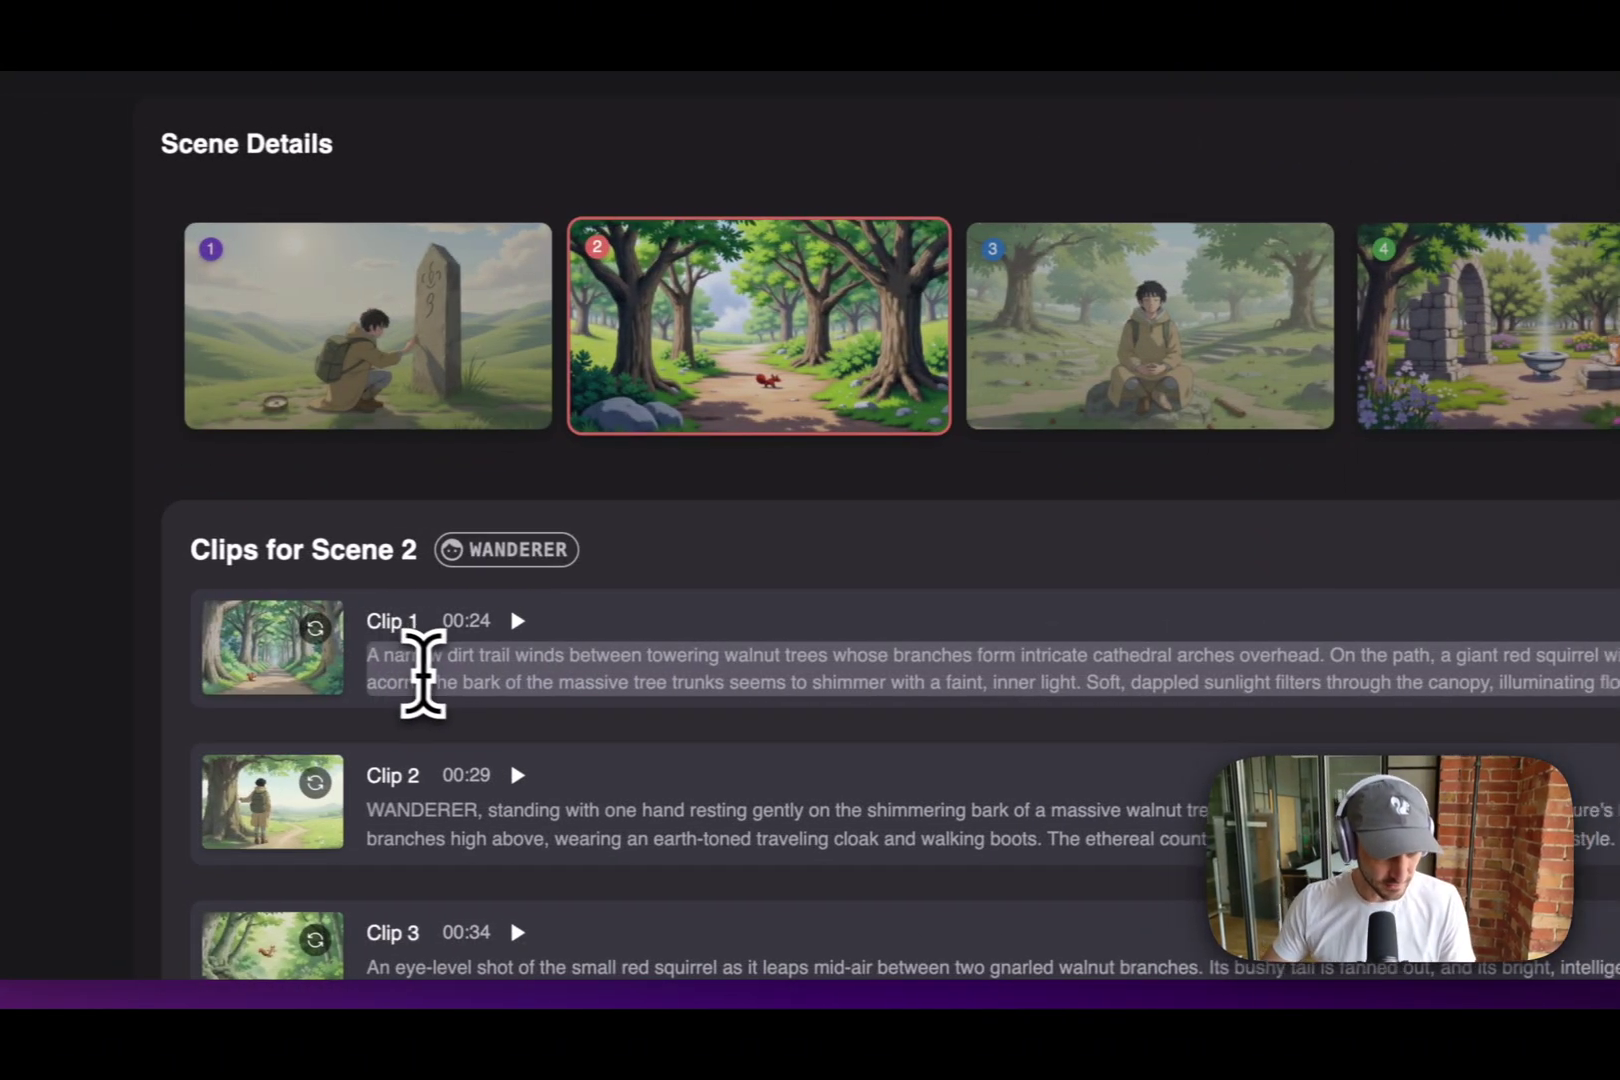
click(1344, 660)
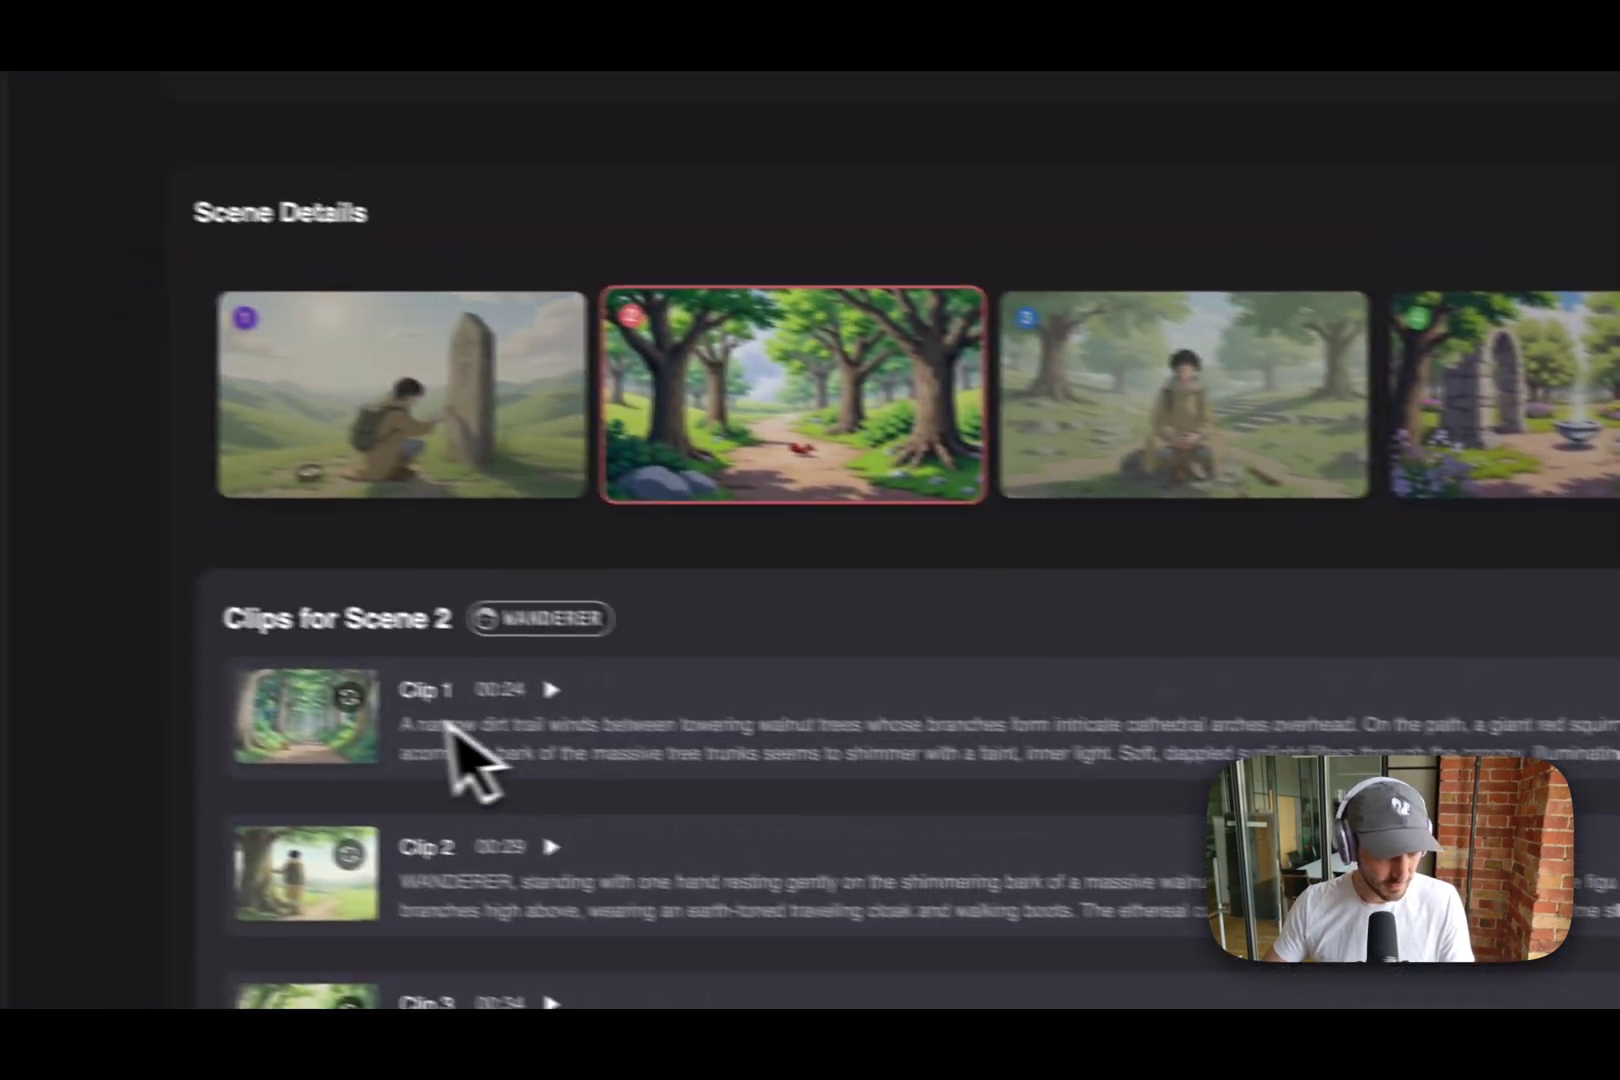
click(446, 716)
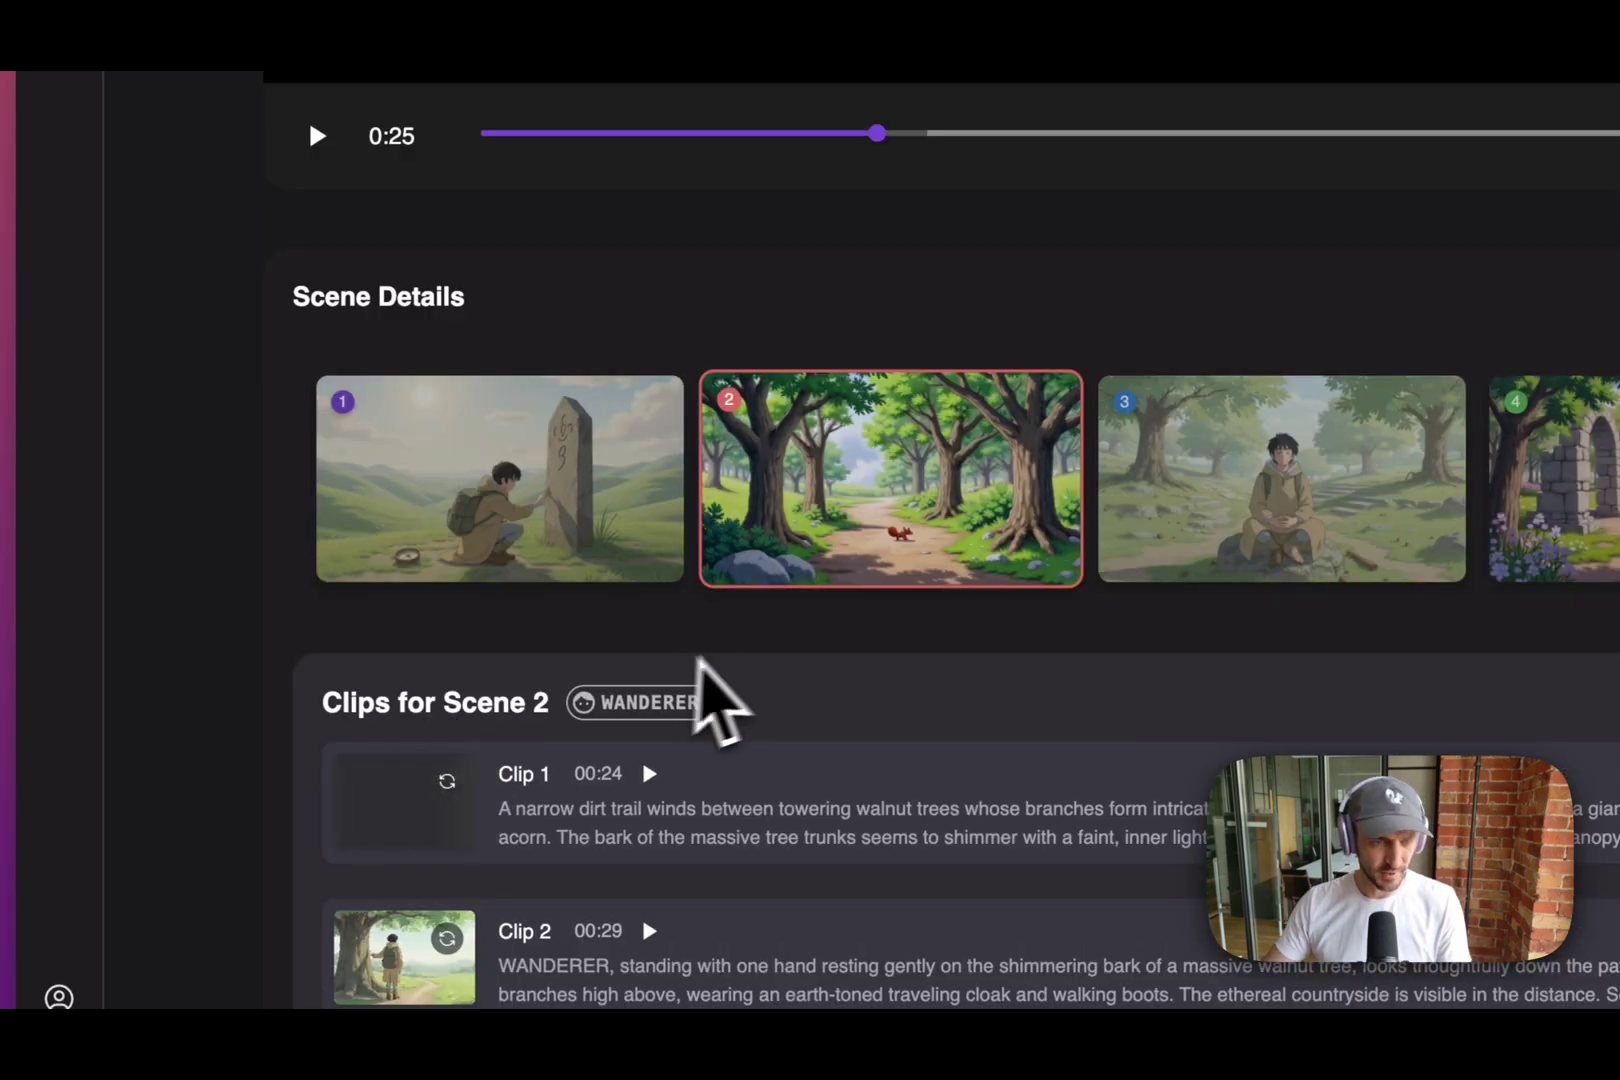
scroll(1045, 445, up, 3)
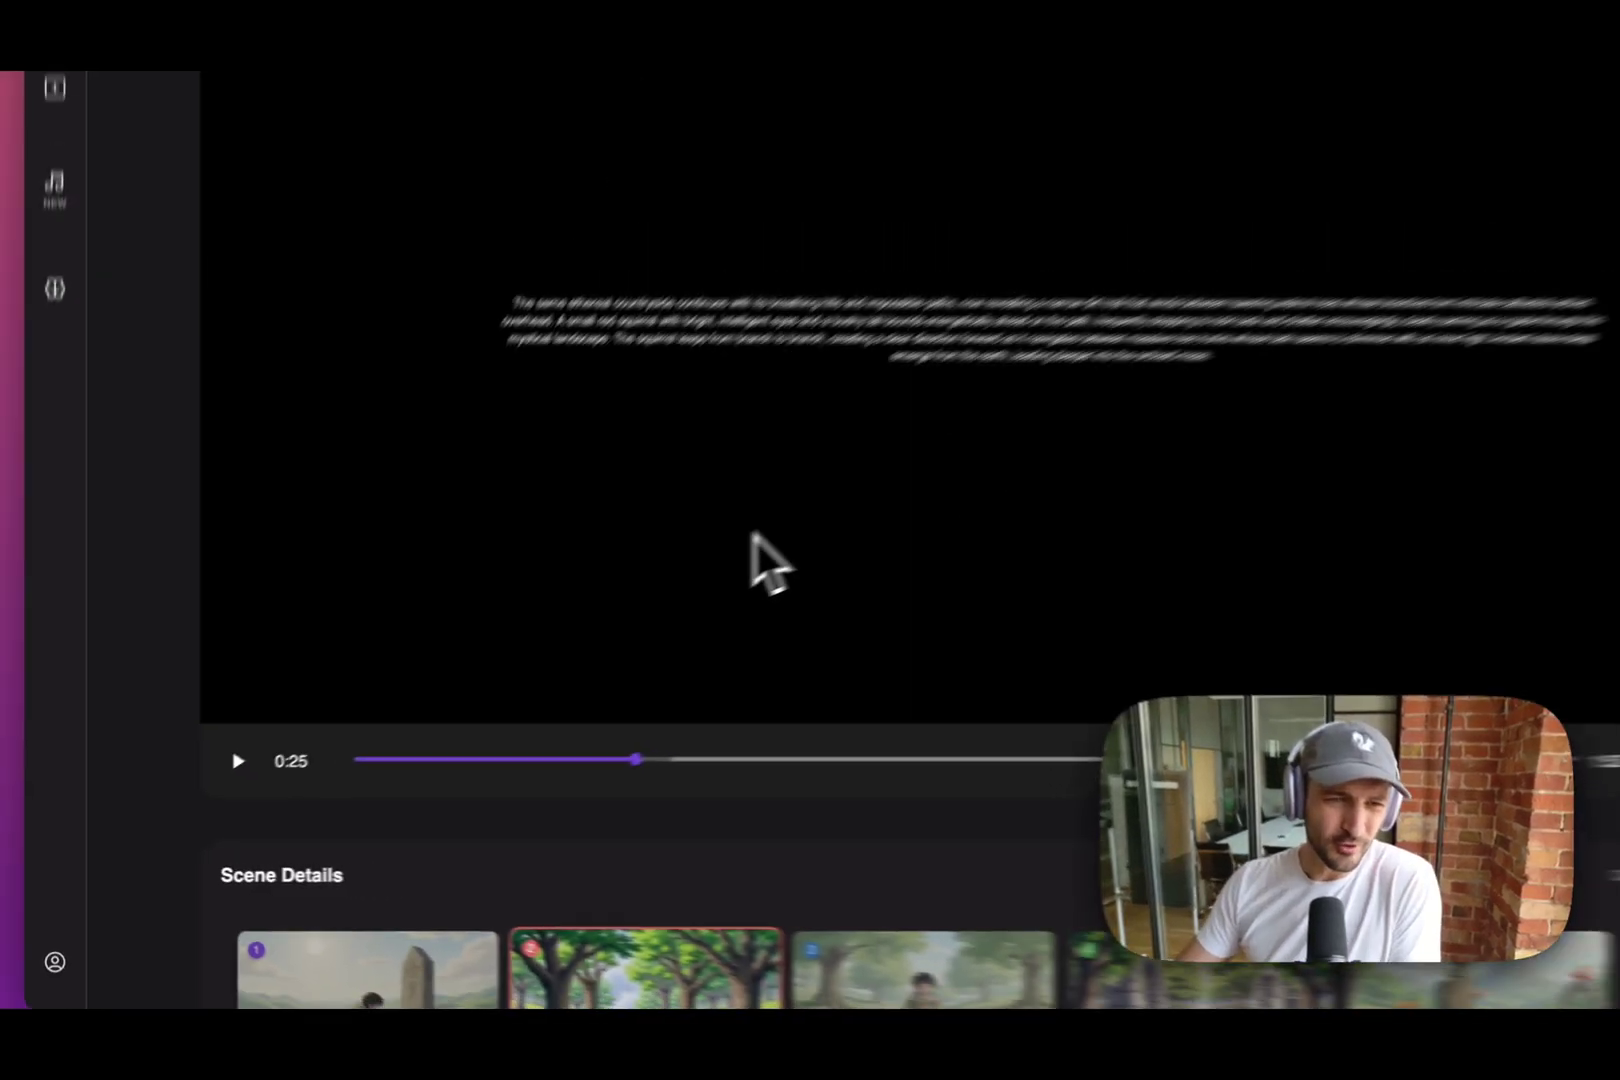
scroll(621, 670, up, 2)
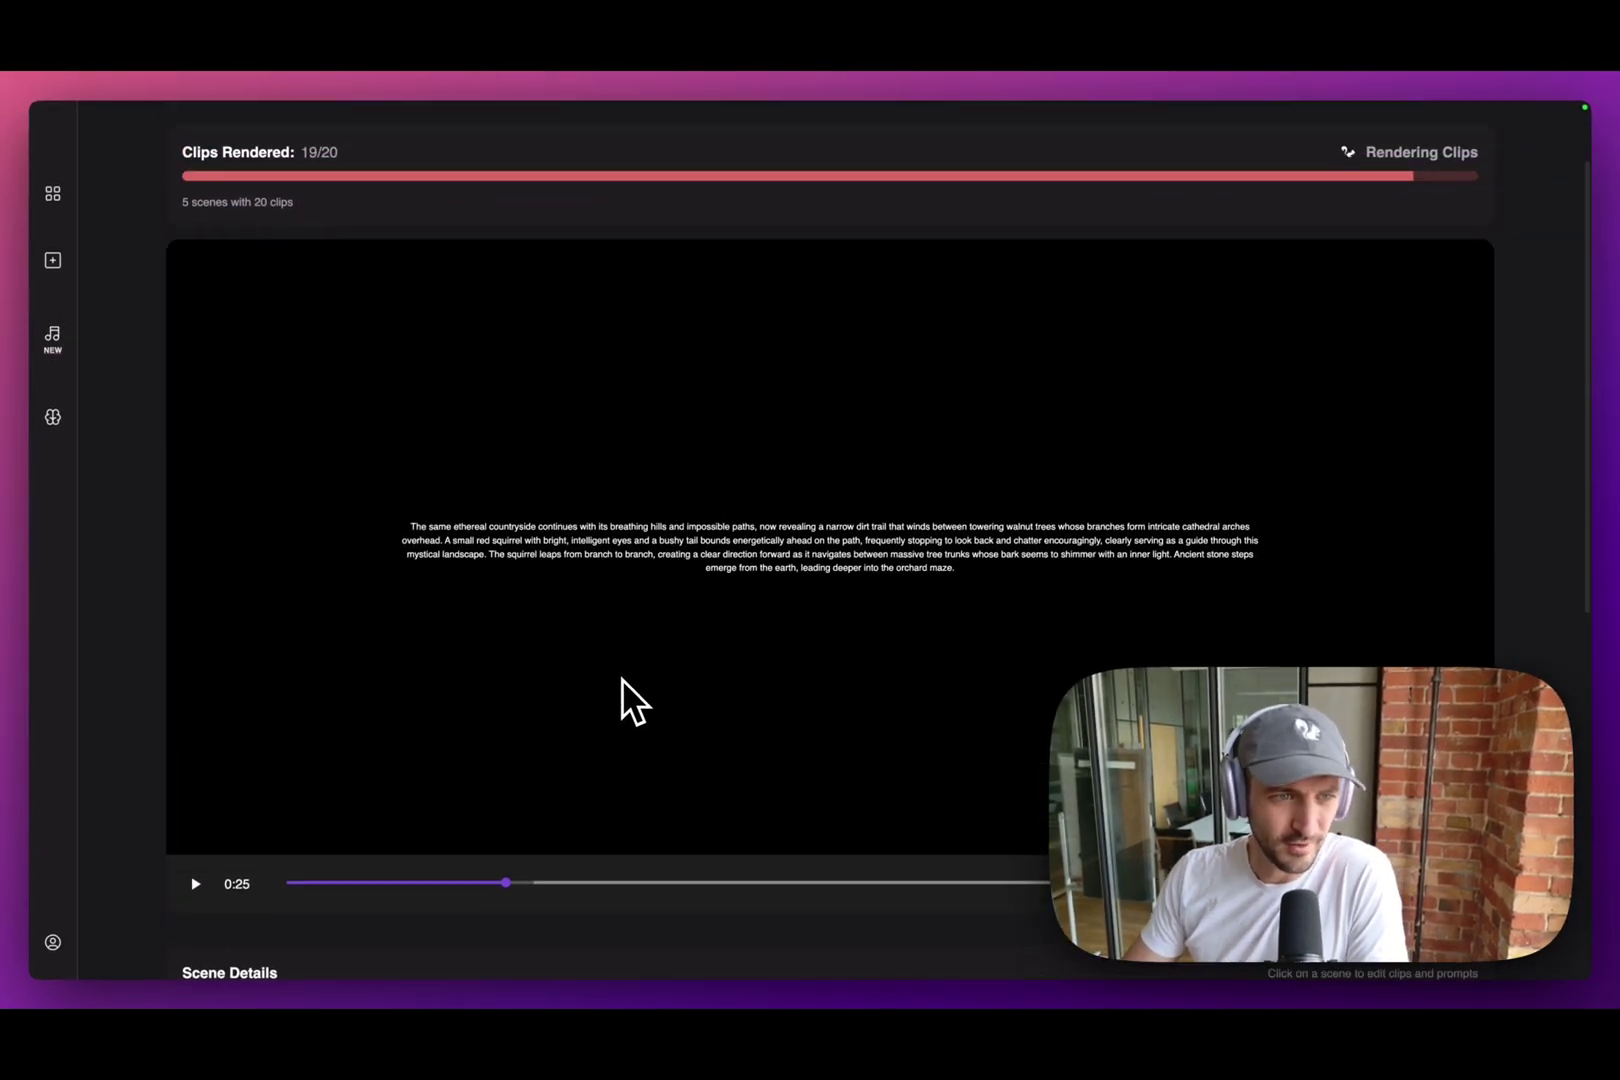
scroll(616, 669, down, 5)
scroll(610, 696, down, 4)
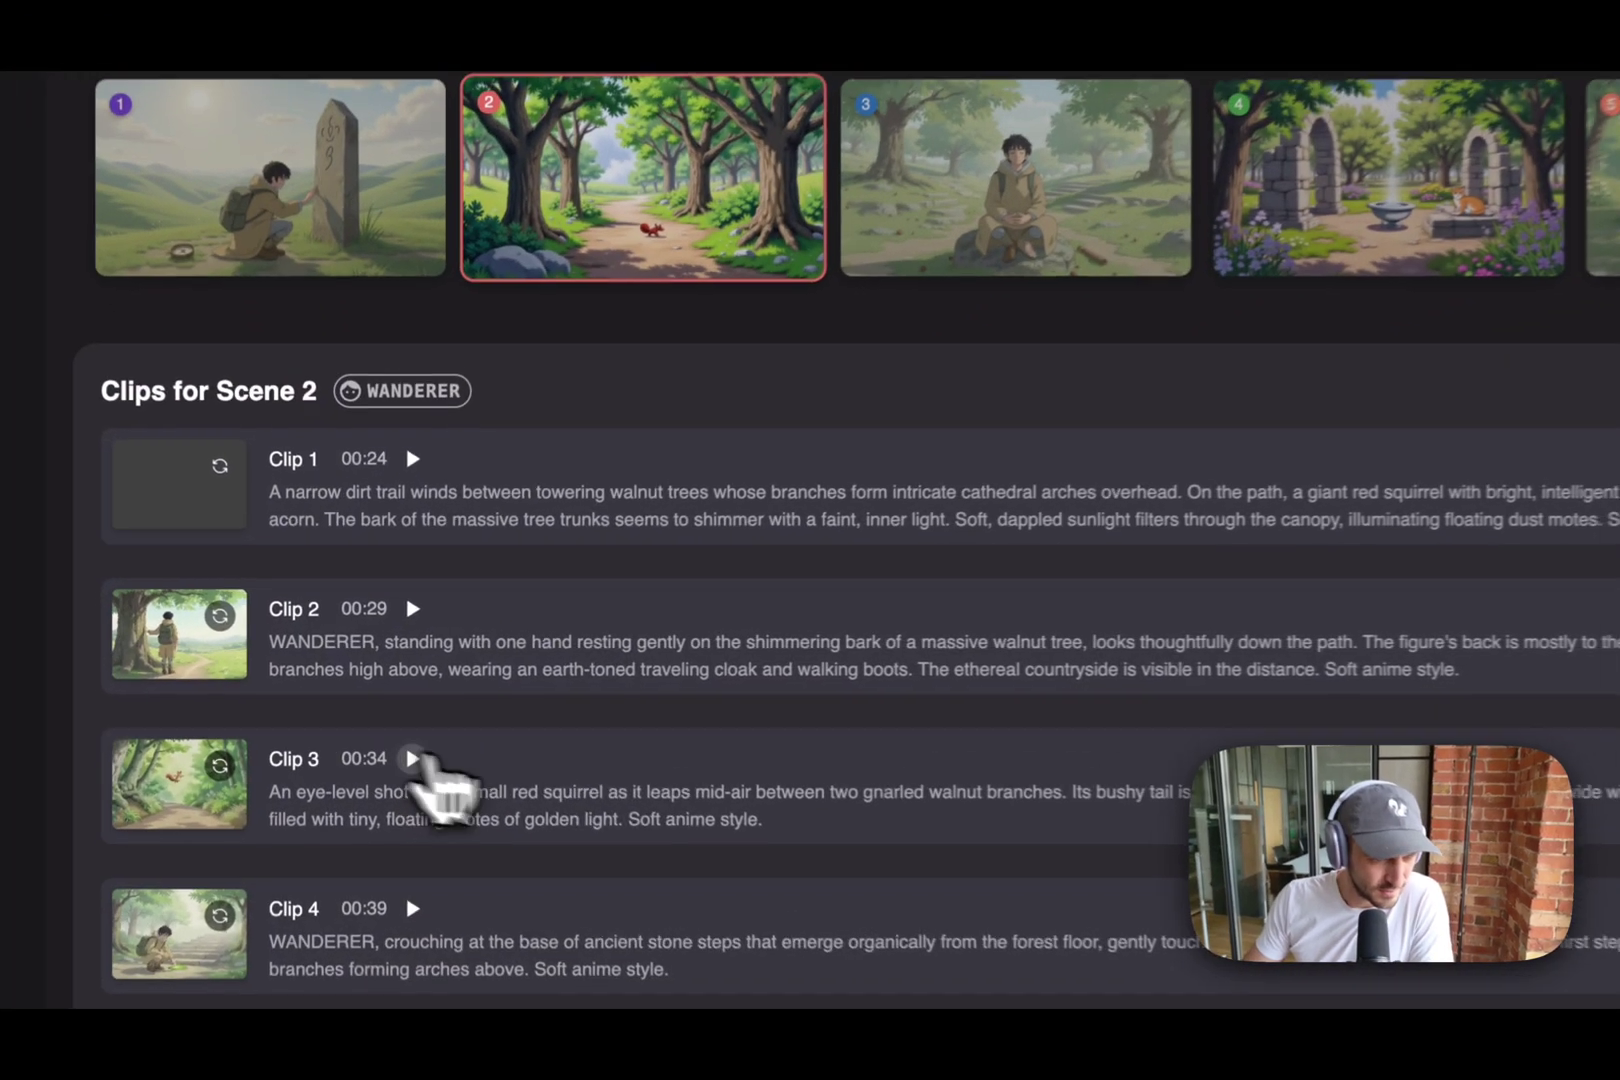
After previewing 0:34–0:37, set Clip 3's prompt to 'a giant red squirrel sleeping, dreaming of better times, soft anime style' and re-render it.
click(378, 709)
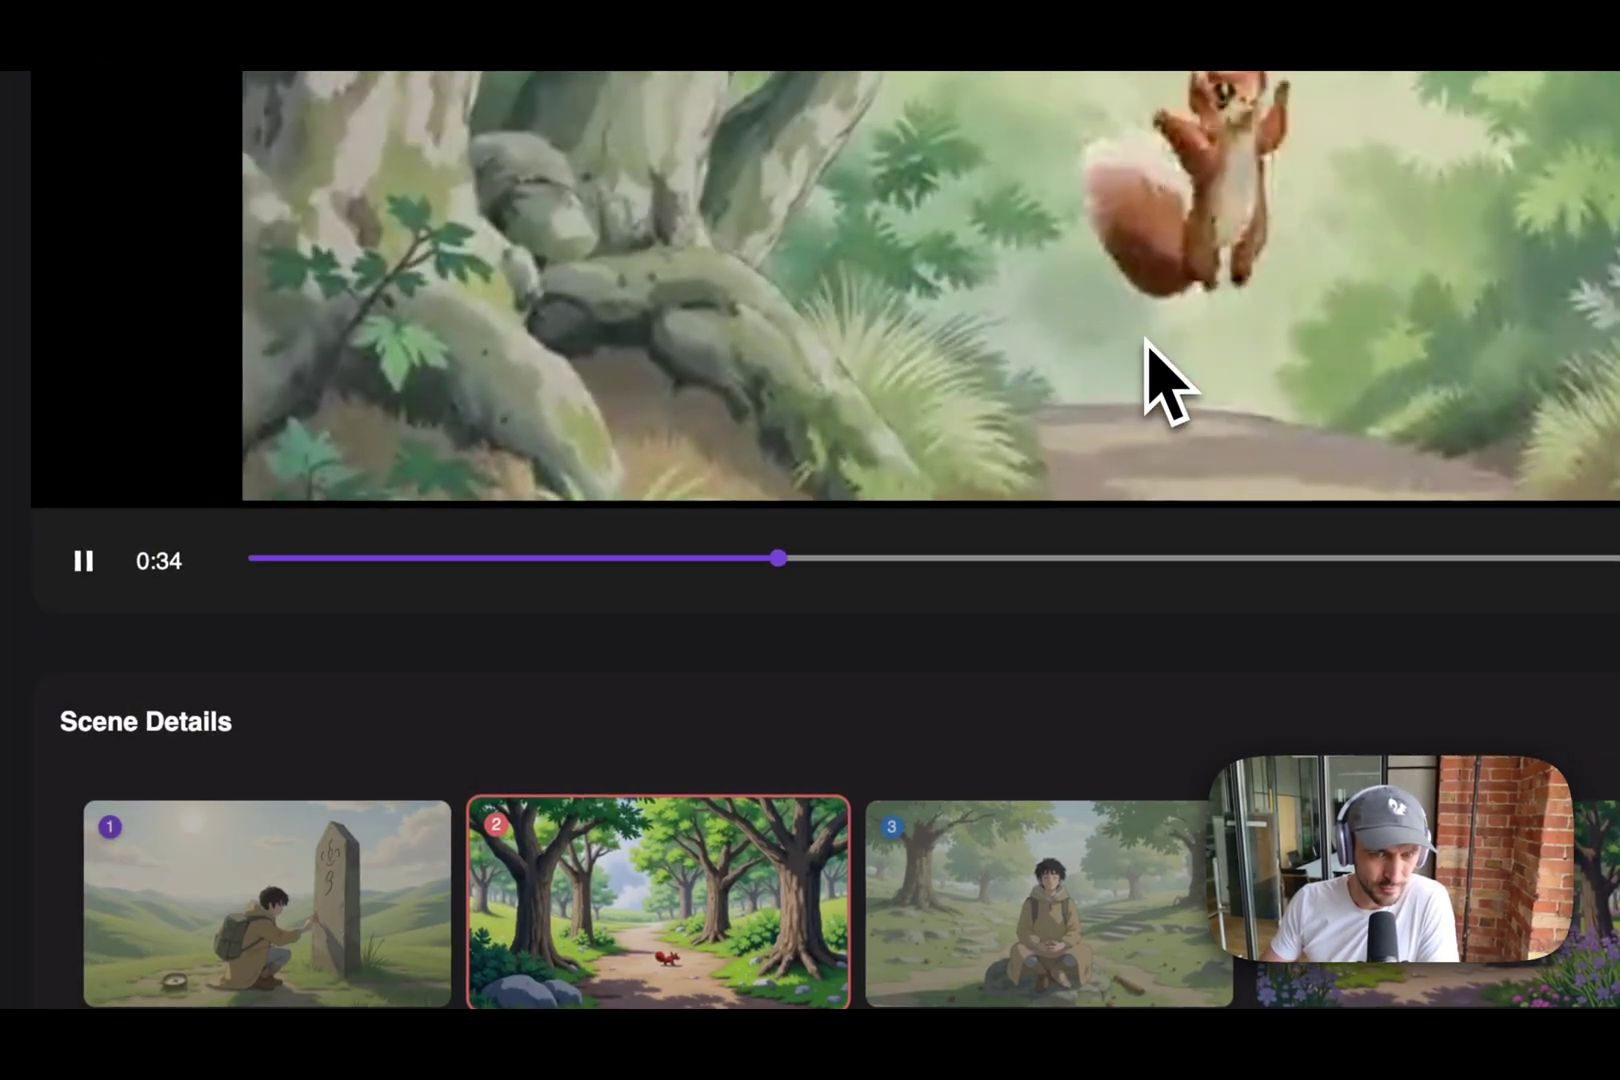
scroll(1164, 373, up, 3)
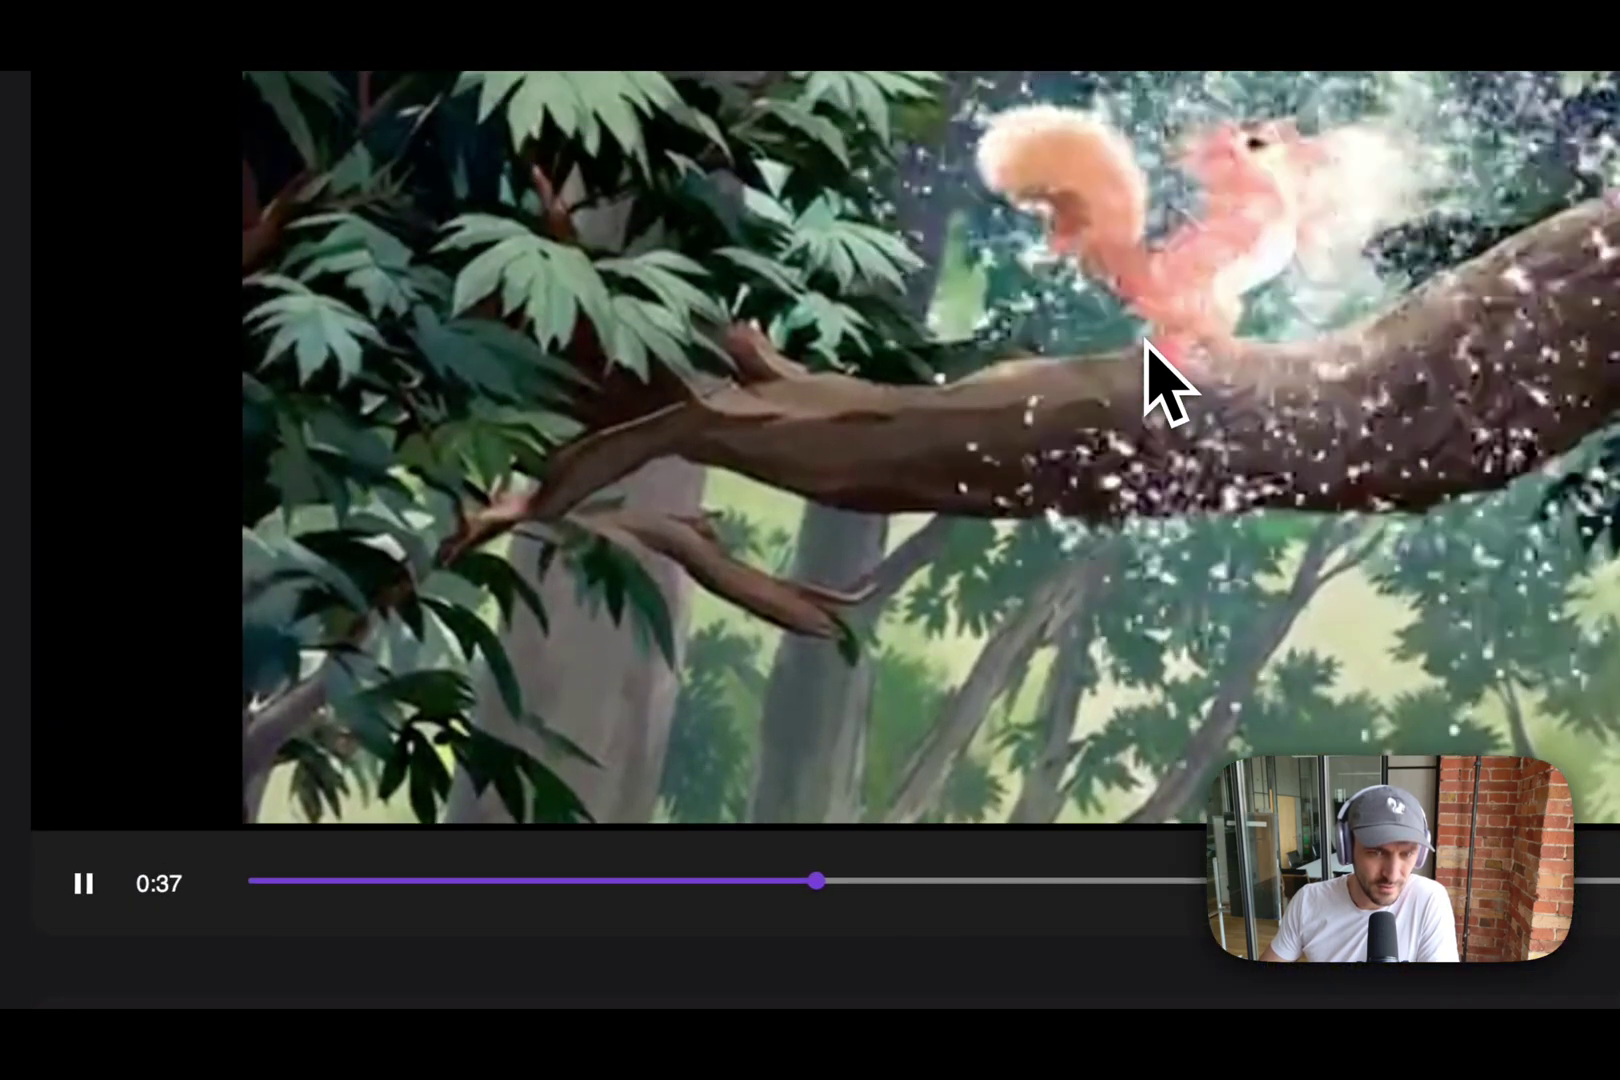
click(1143, 354)
scroll(1076, 430, down, 5)
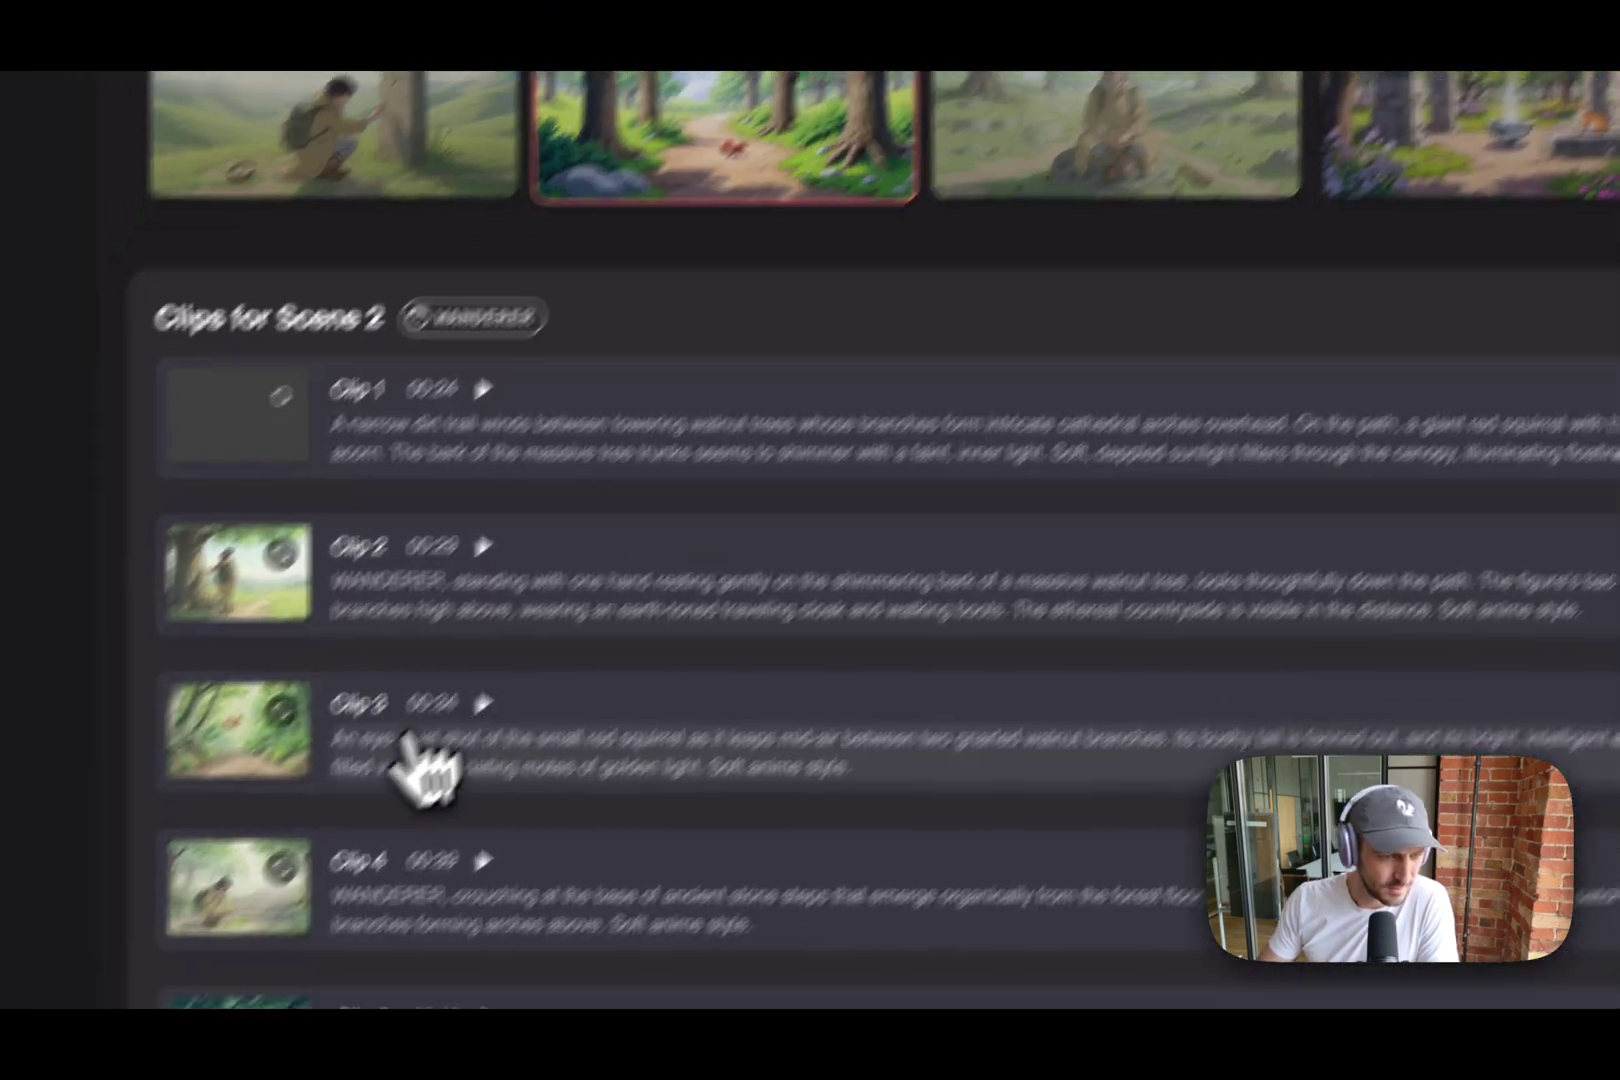
click(558, 584)
key(ctrl+a)
text(anim)
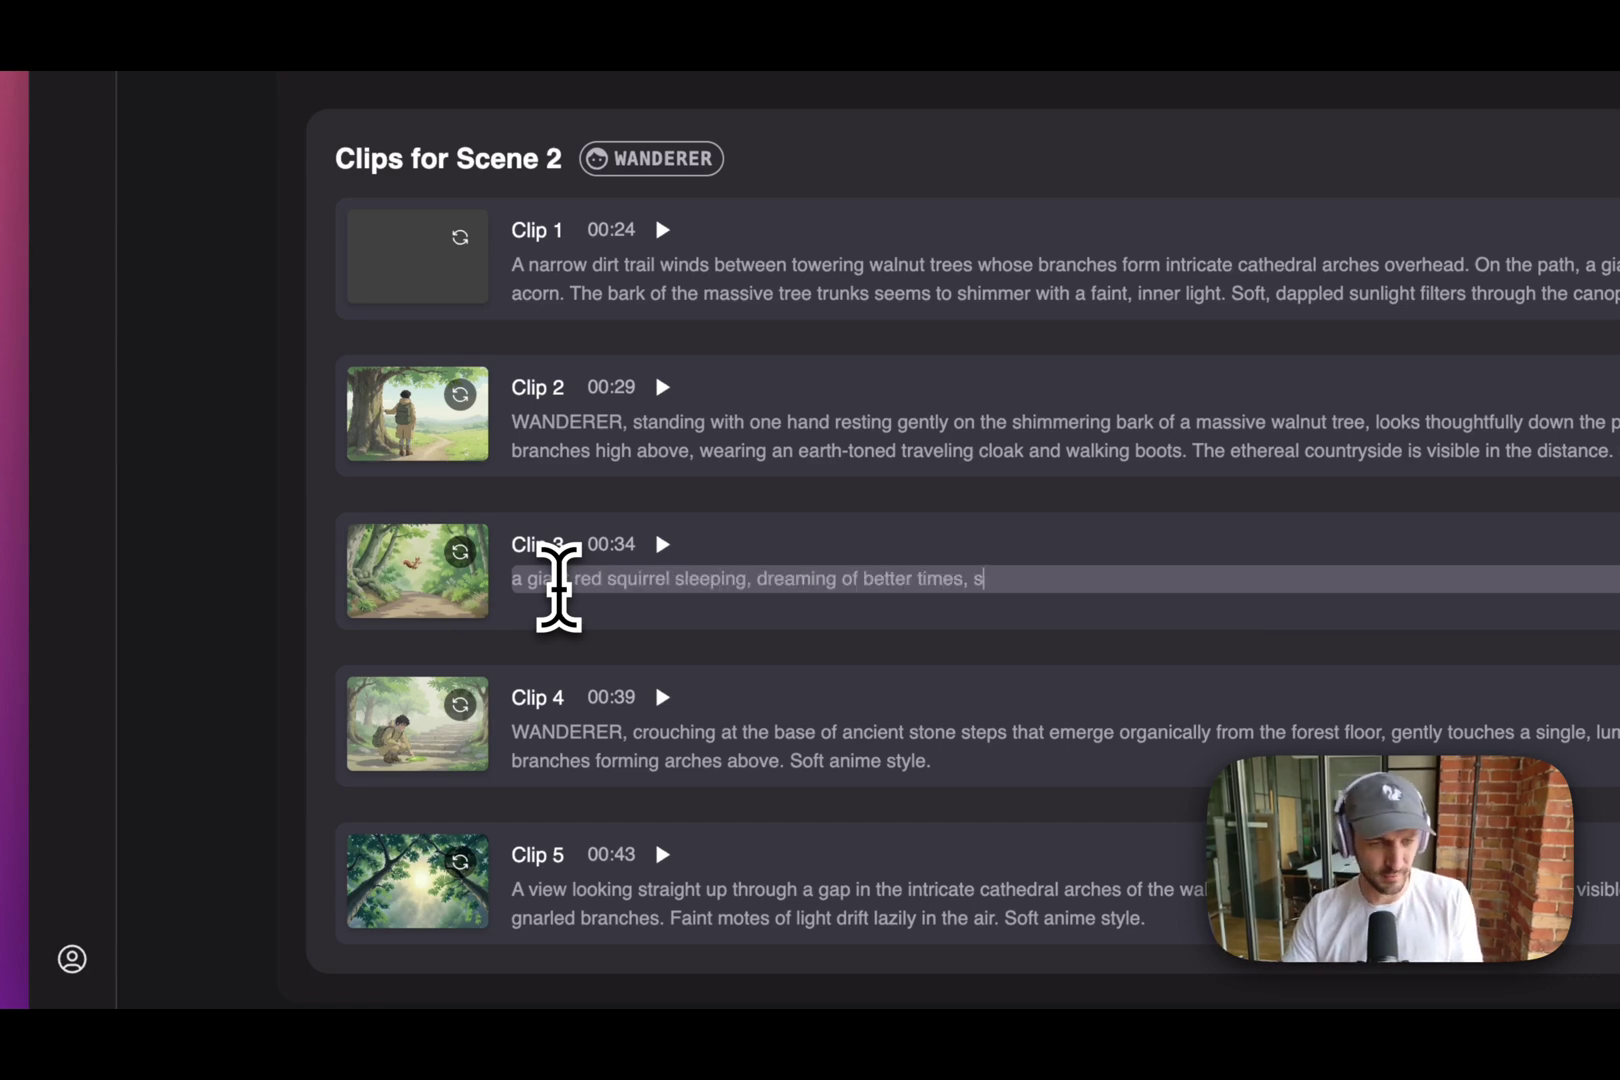
text(e styl)
key(Return)
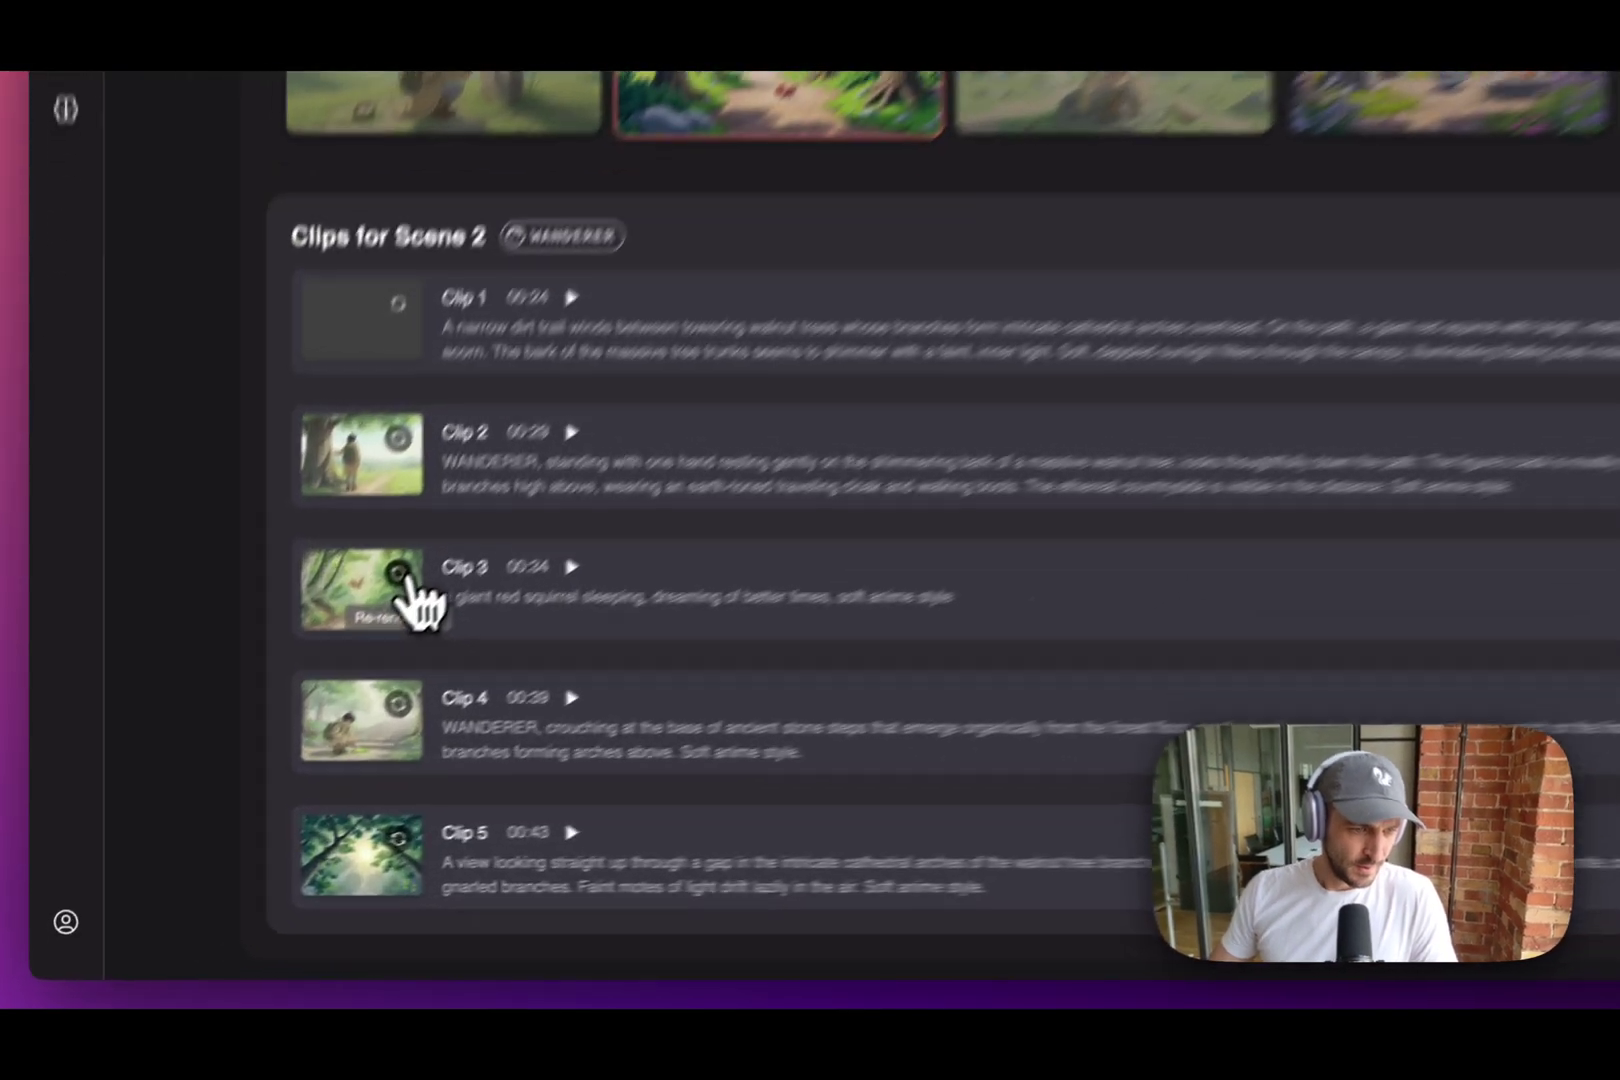
click(399, 575)
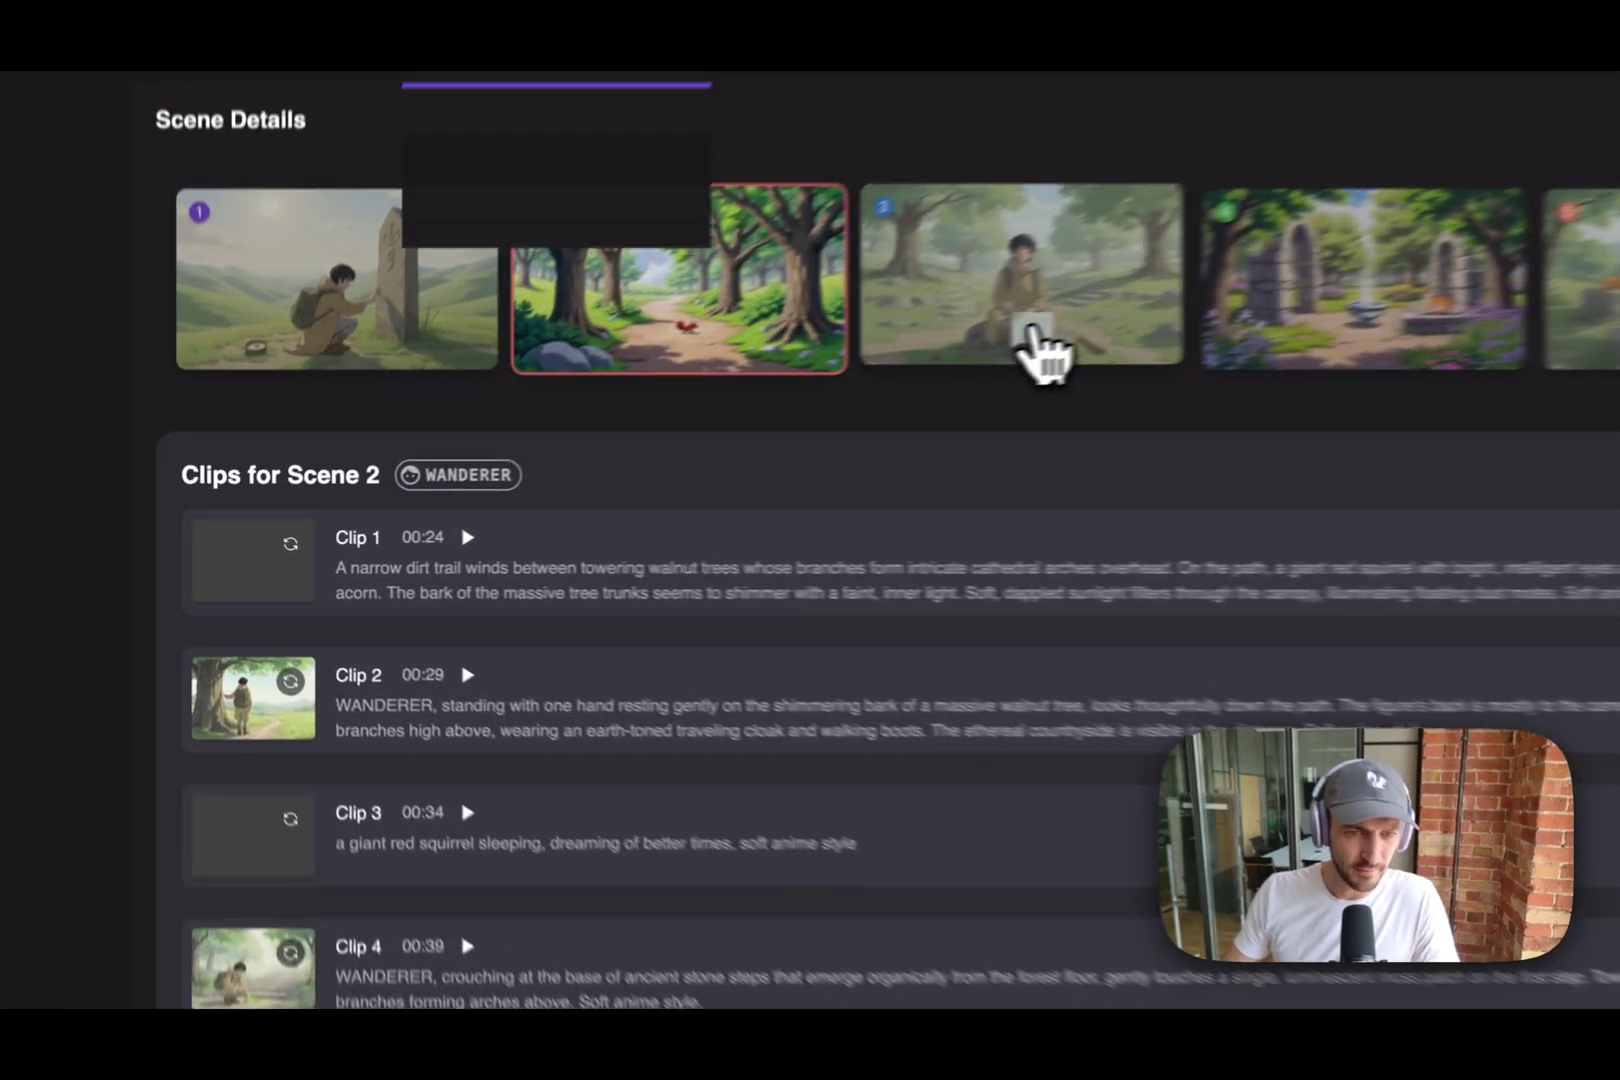
Open Scene 3 and play its Clip 2, then jump ahead and select Scene 5's Clip 3 prompt.
click(740, 415)
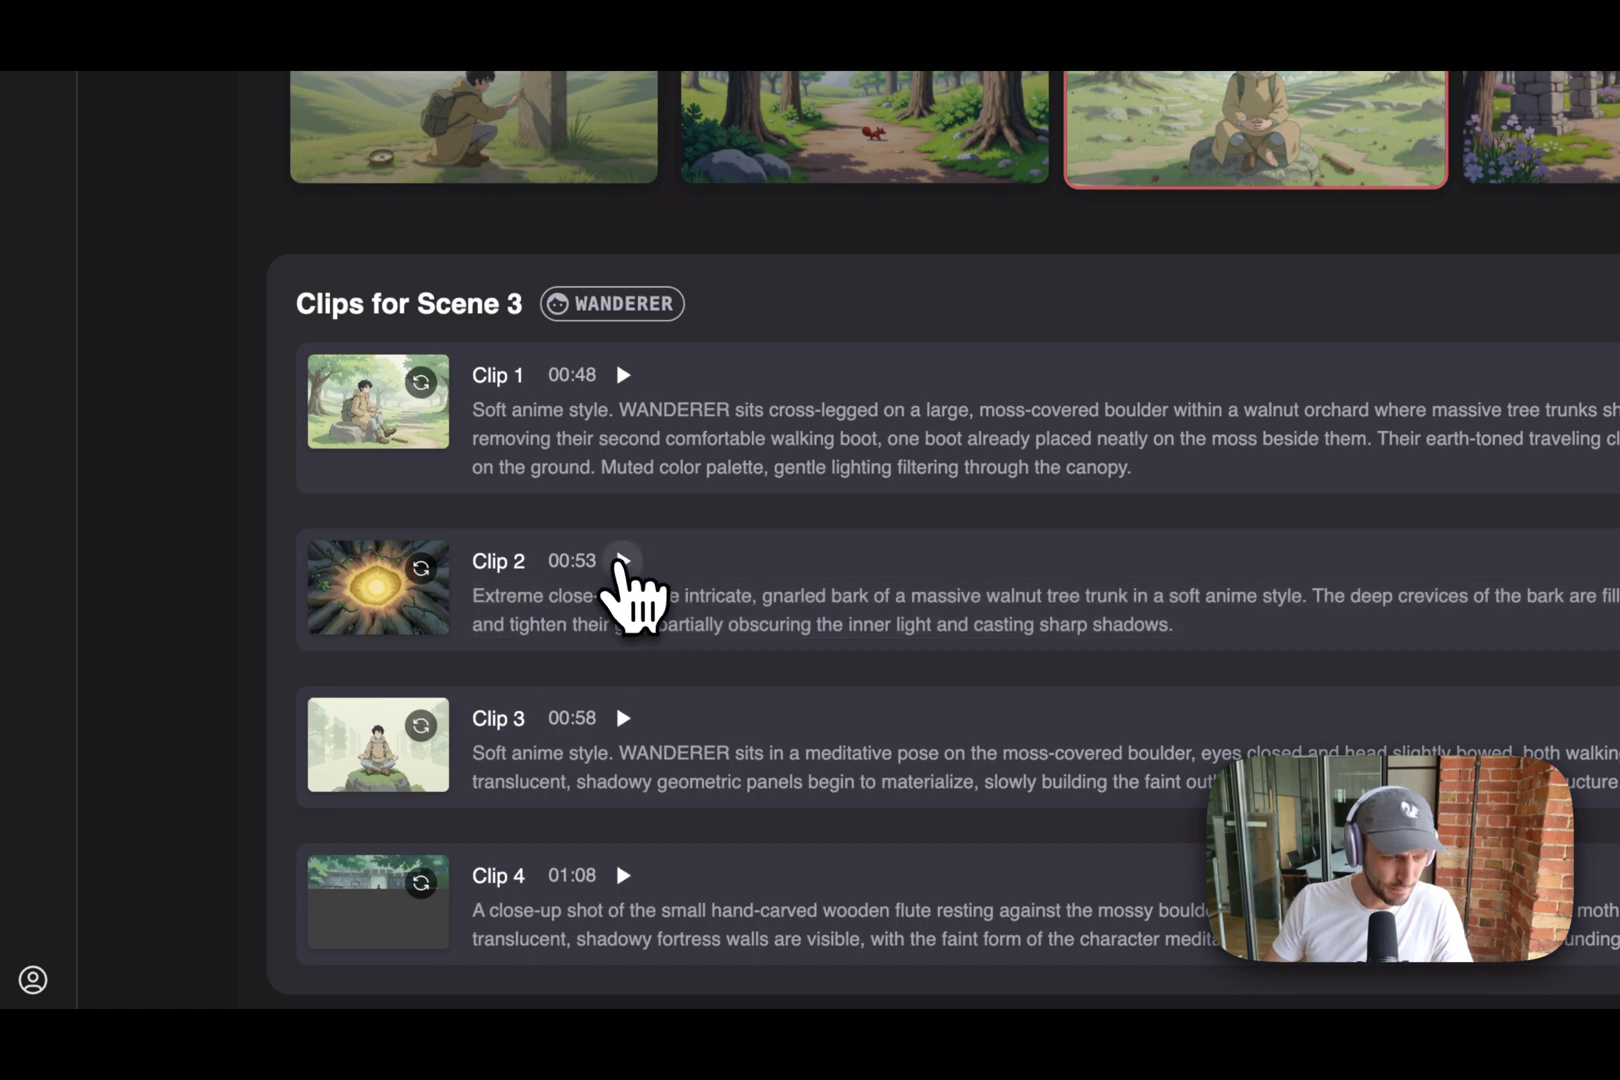
click(623, 560)
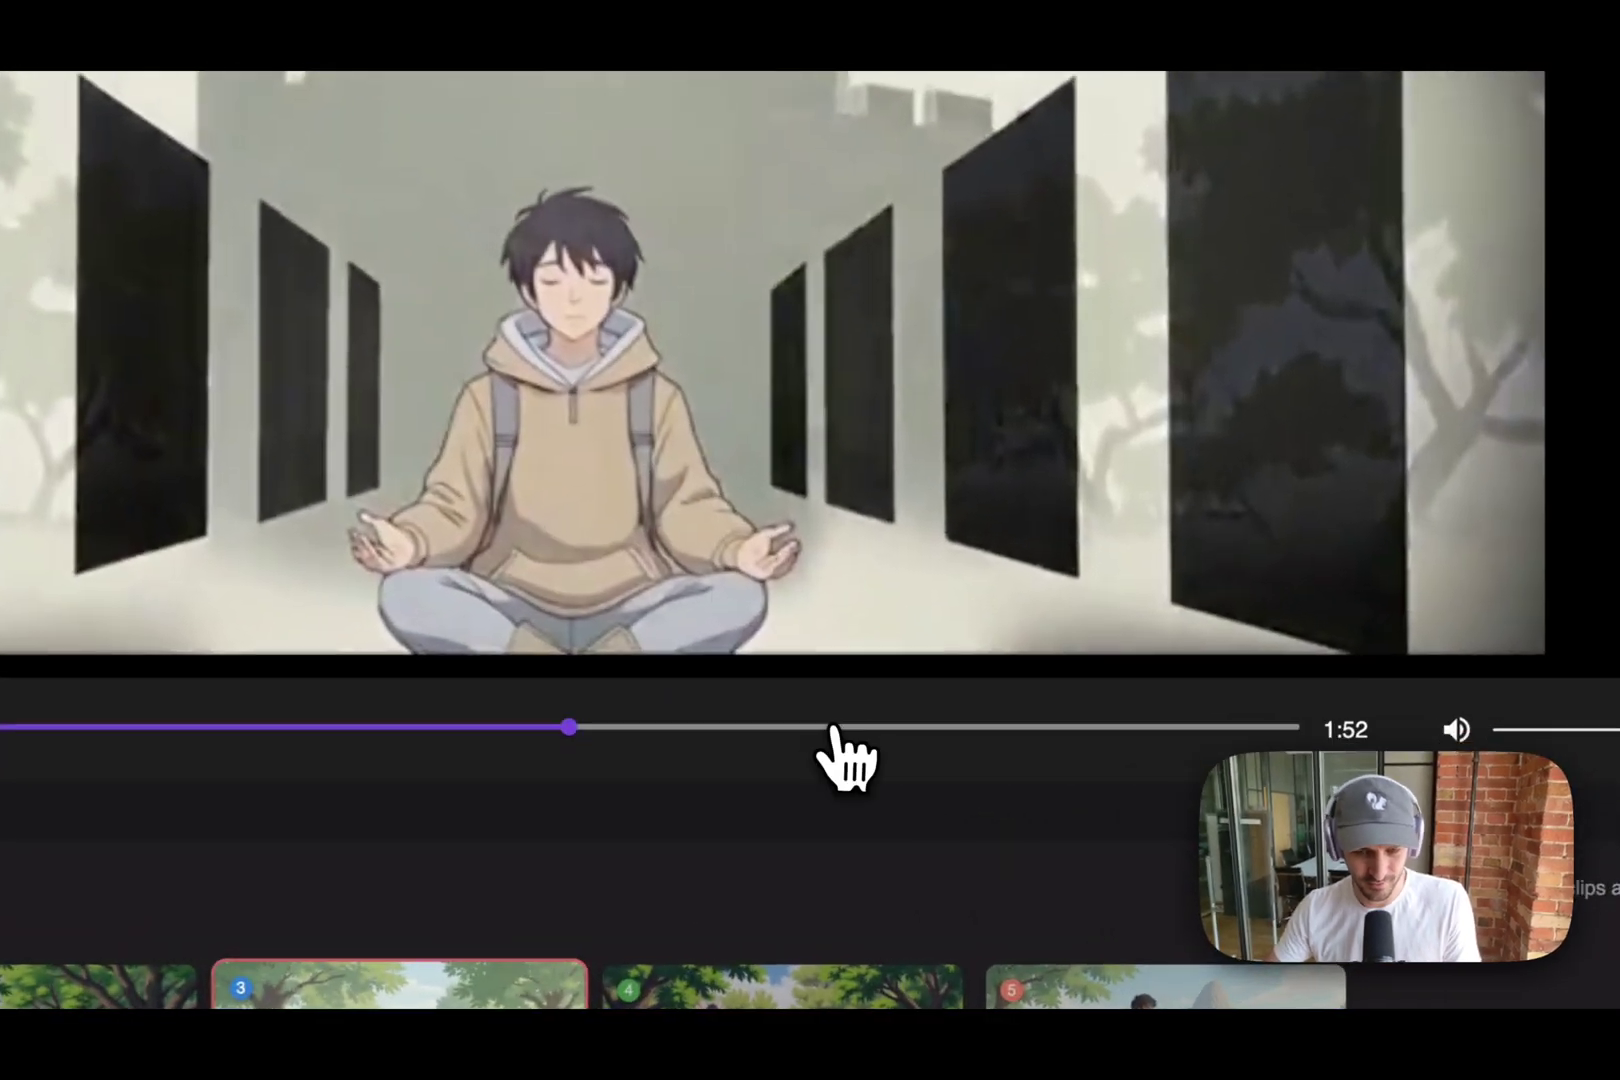
click(925, 726)
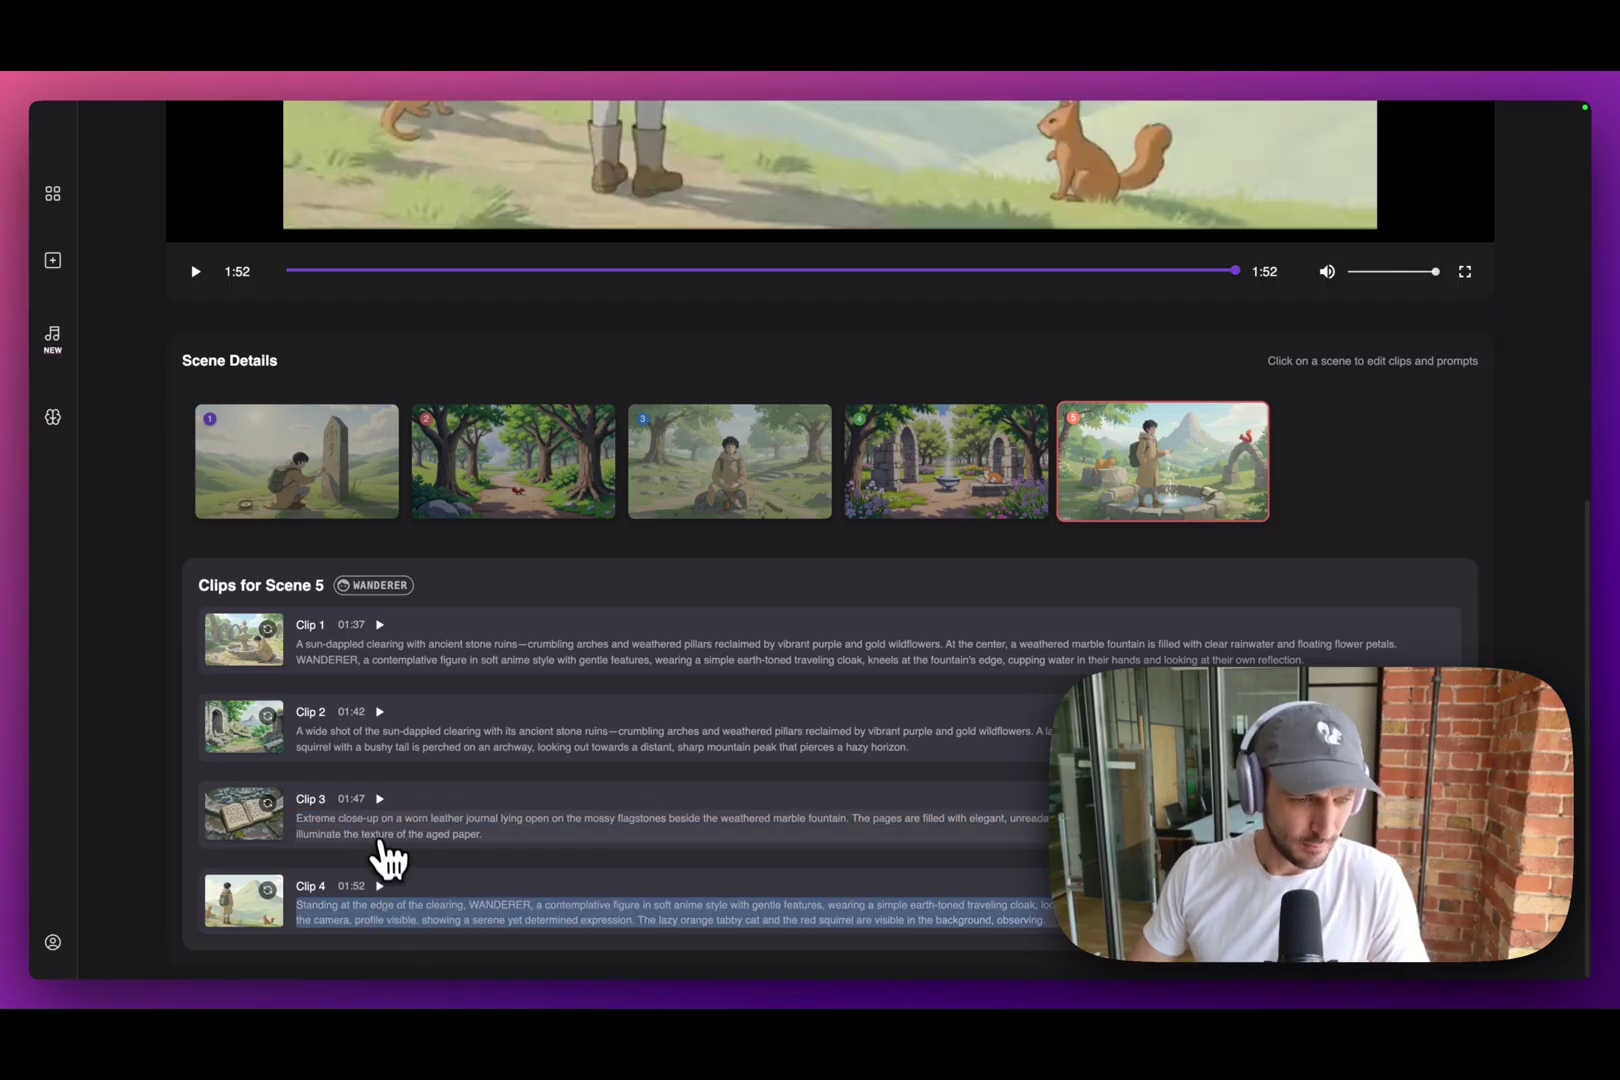
triple_click(375, 828)
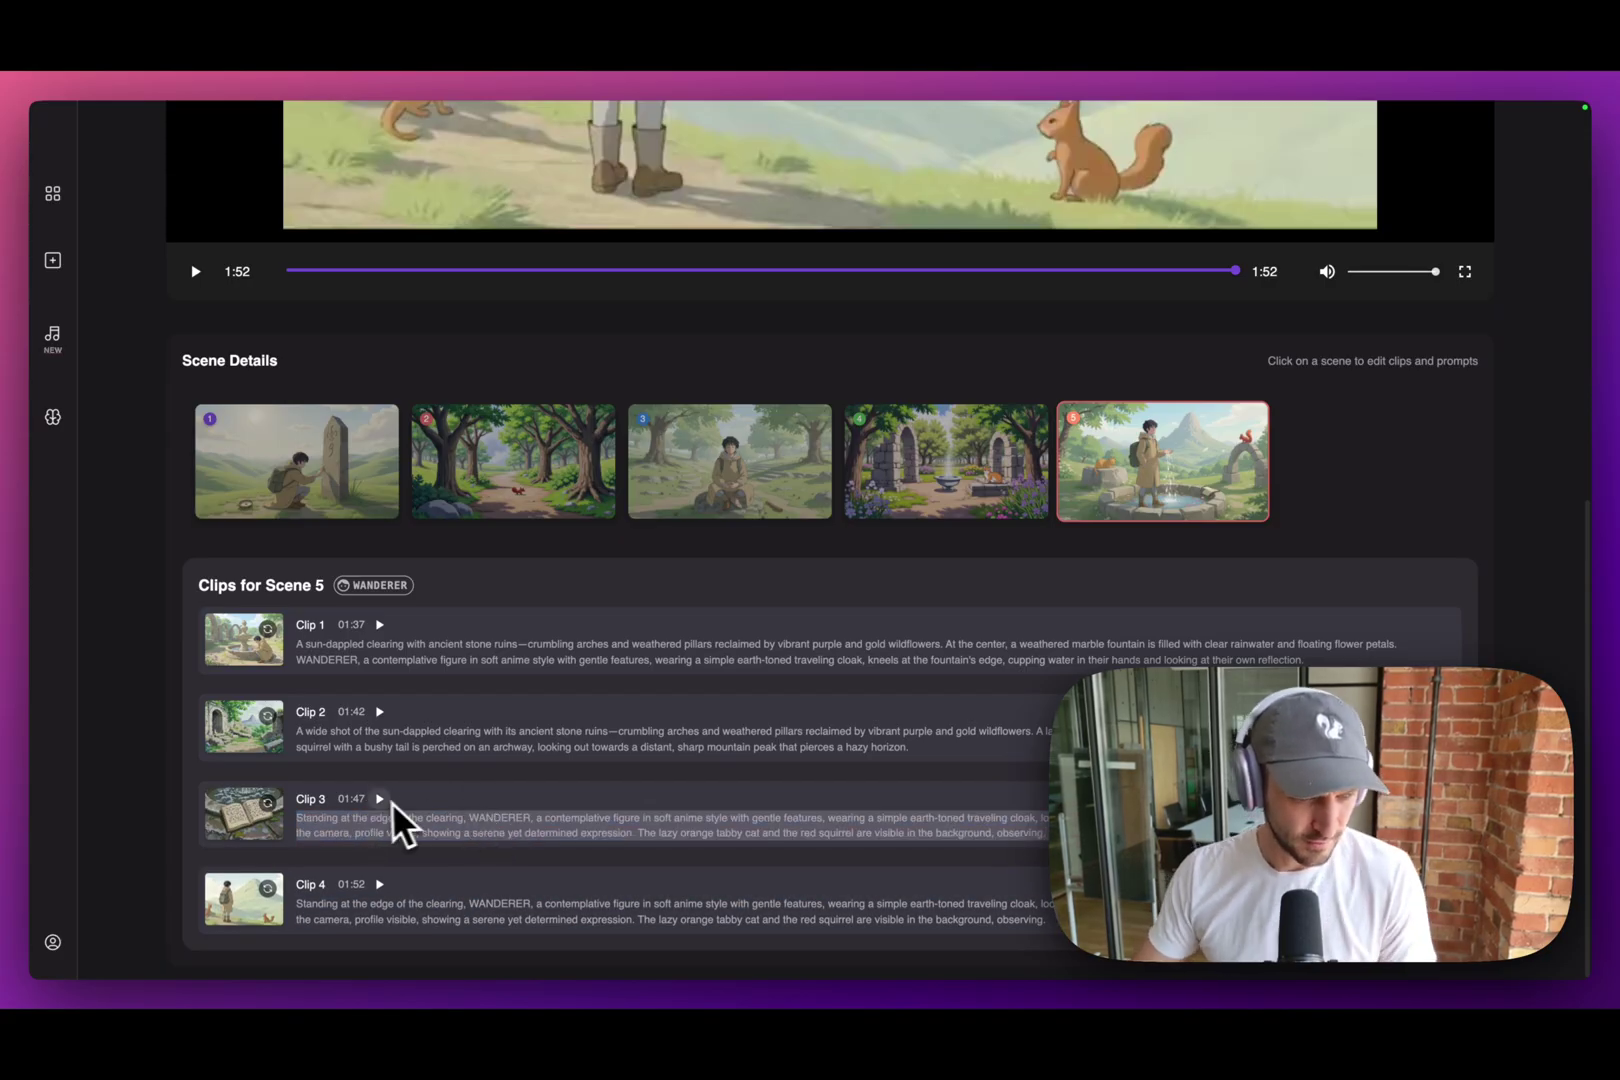
Re-render Scene 5's Clip 3, then play the video from about 0:24, skipping ahead through 0:36 to 1:46.
click(471, 809)
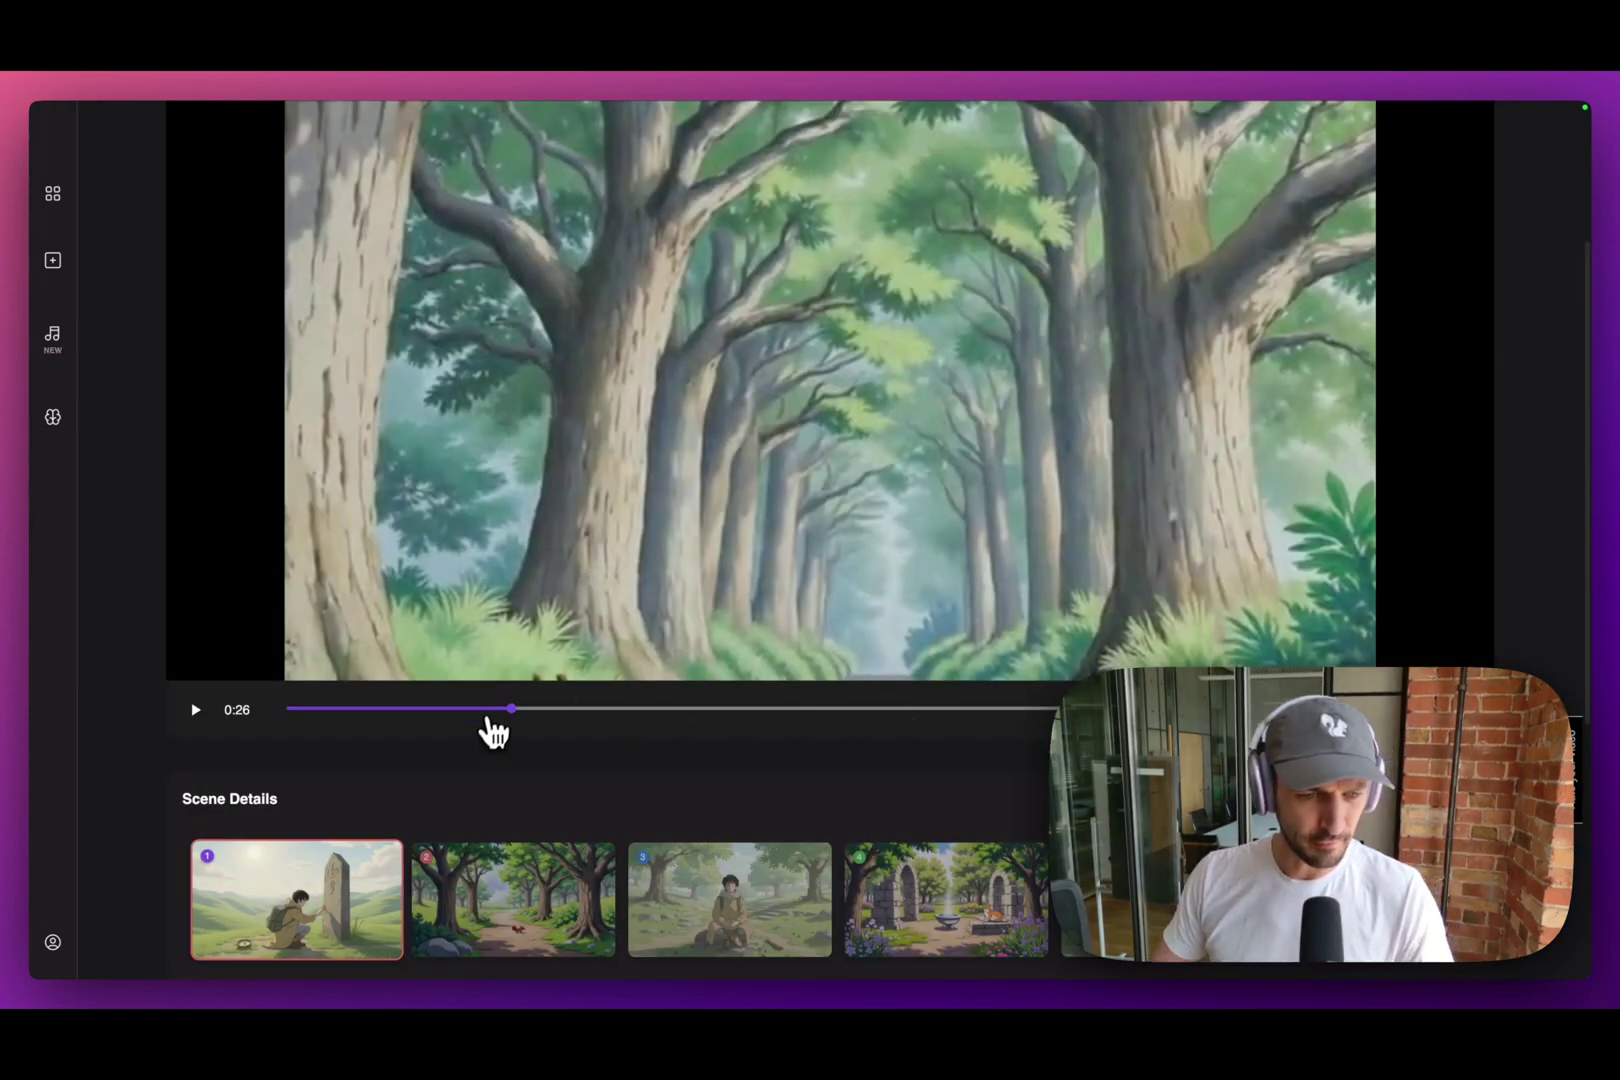
drag(491, 711, 519, 711)
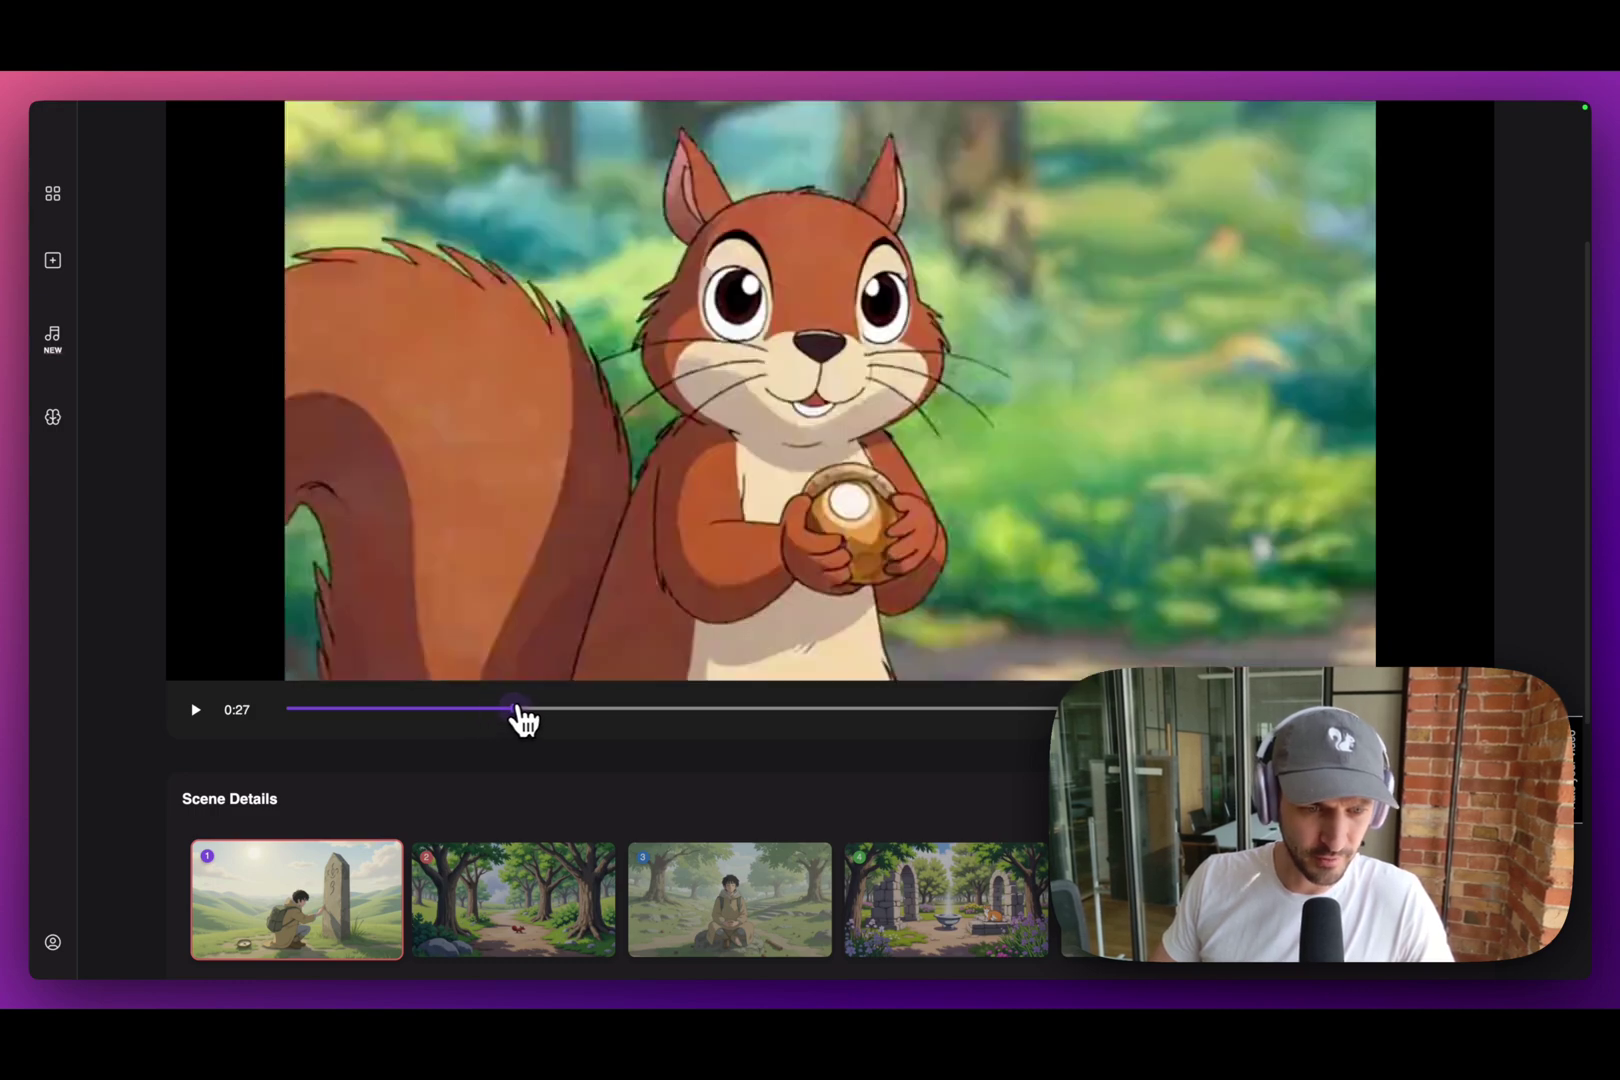
click(643, 539)
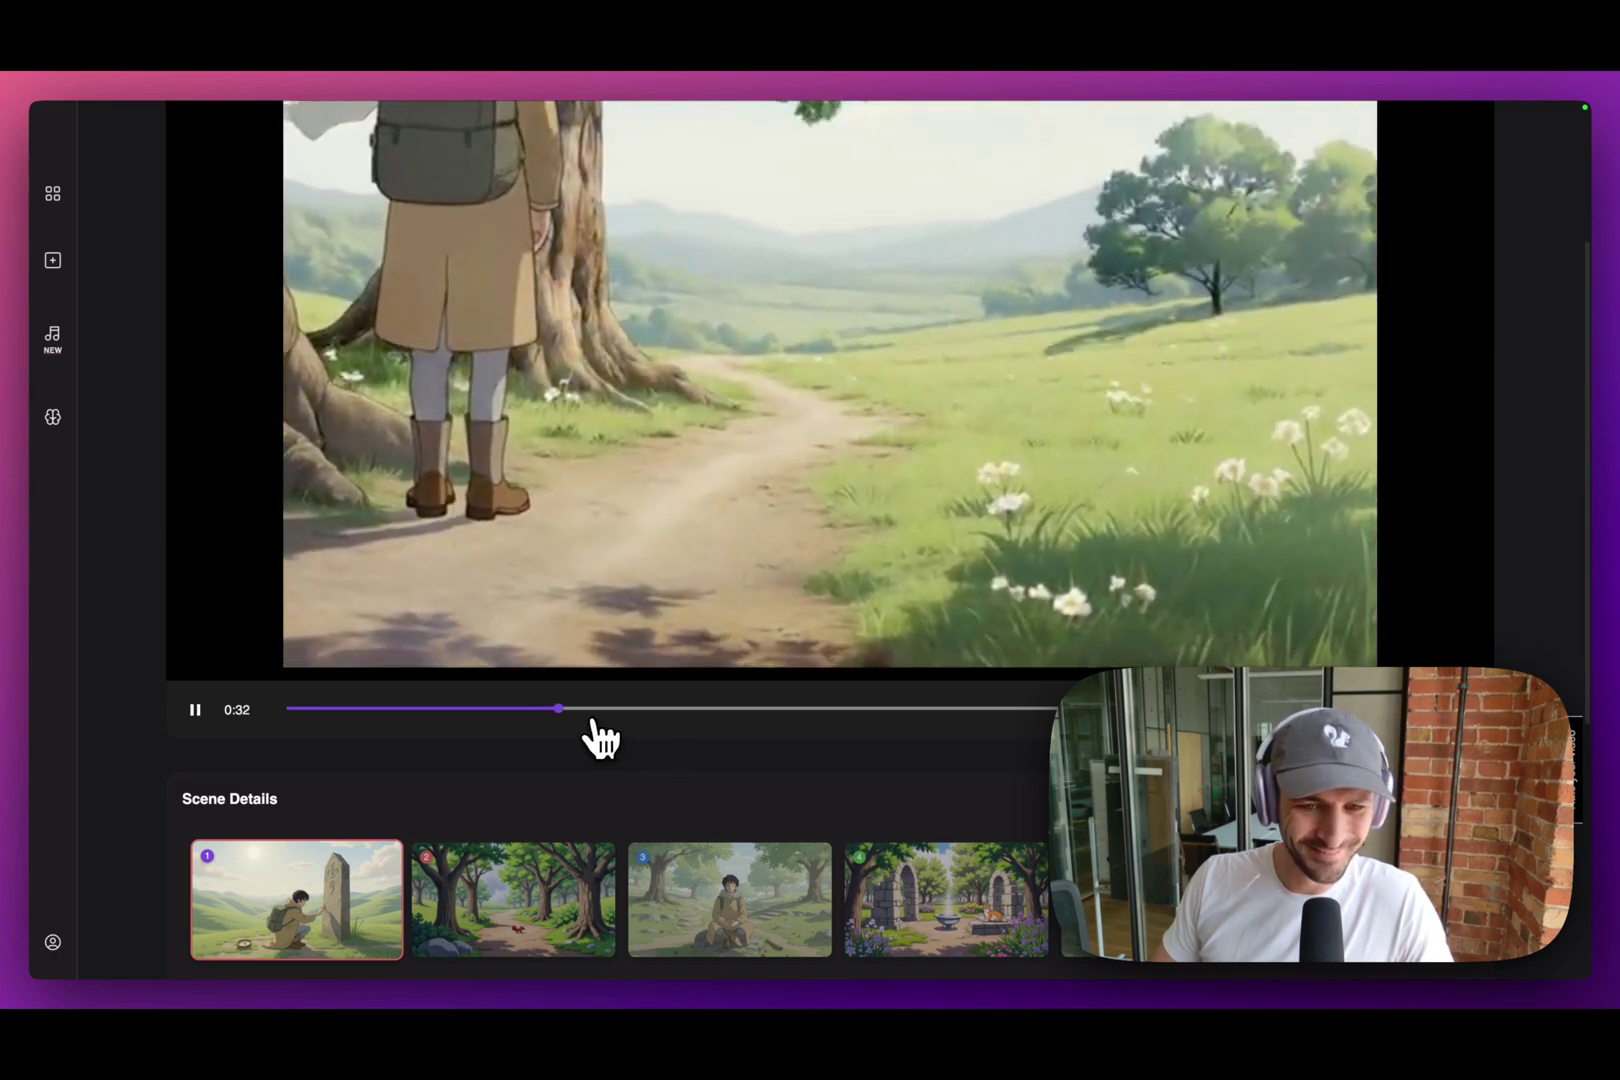
click(595, 709)
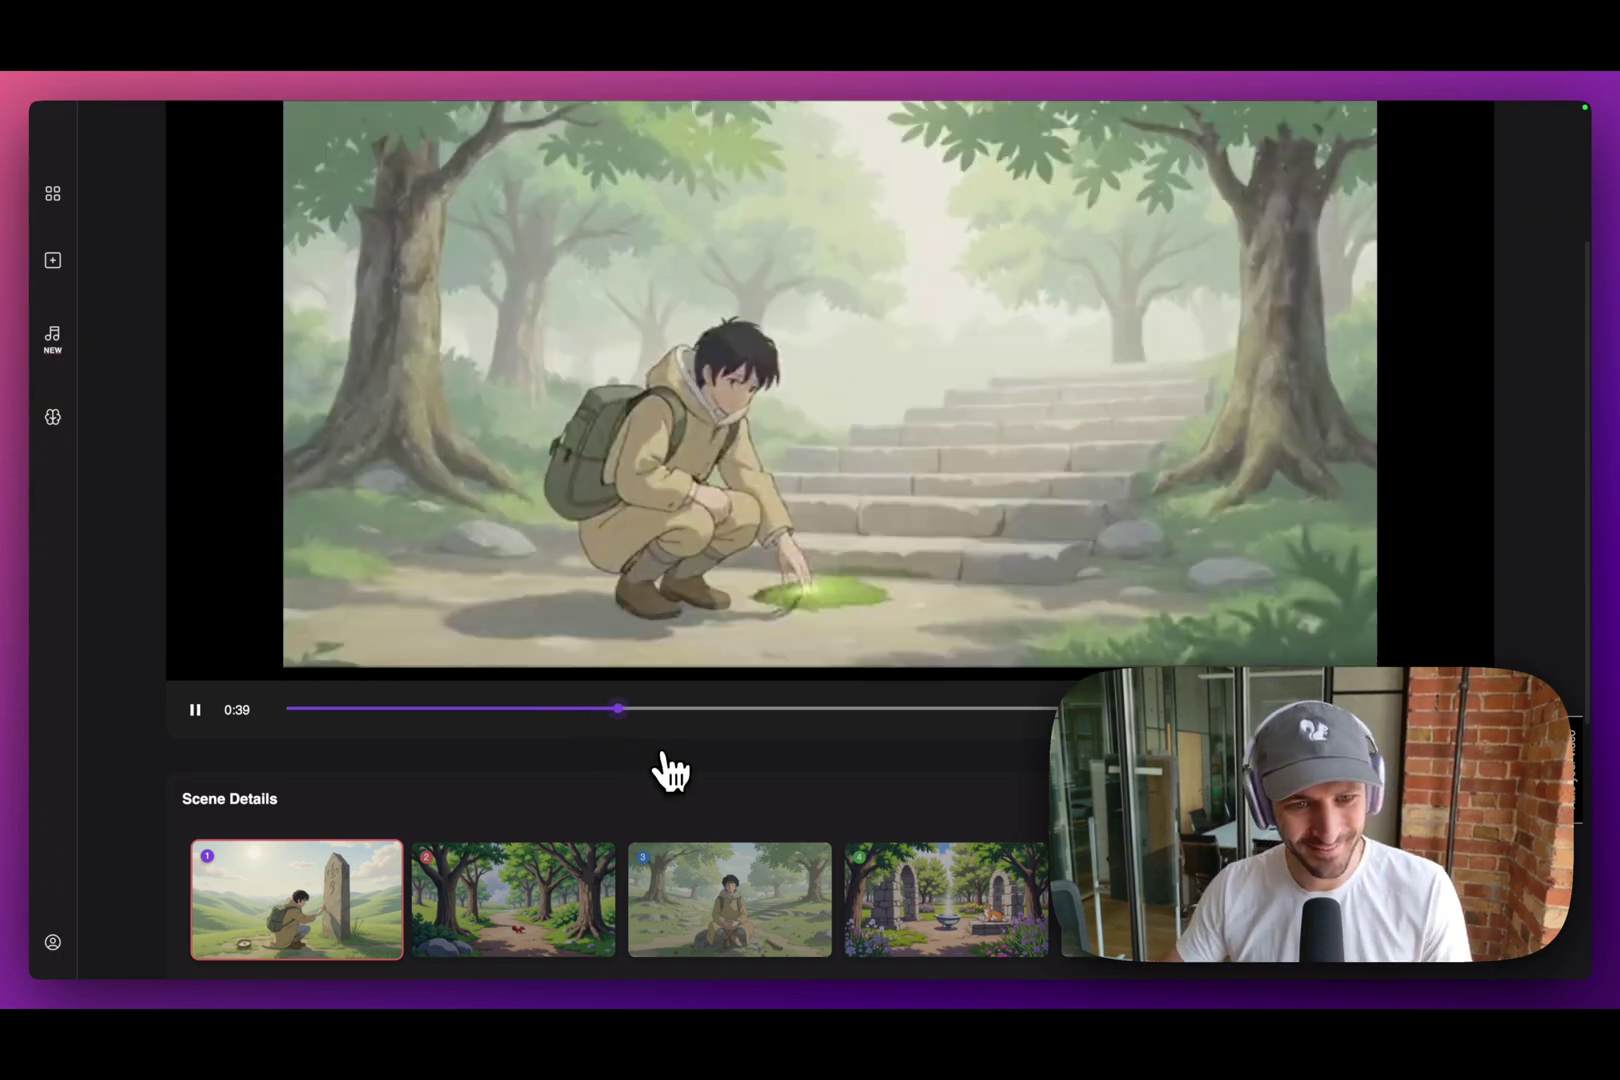
click(1200, 709)
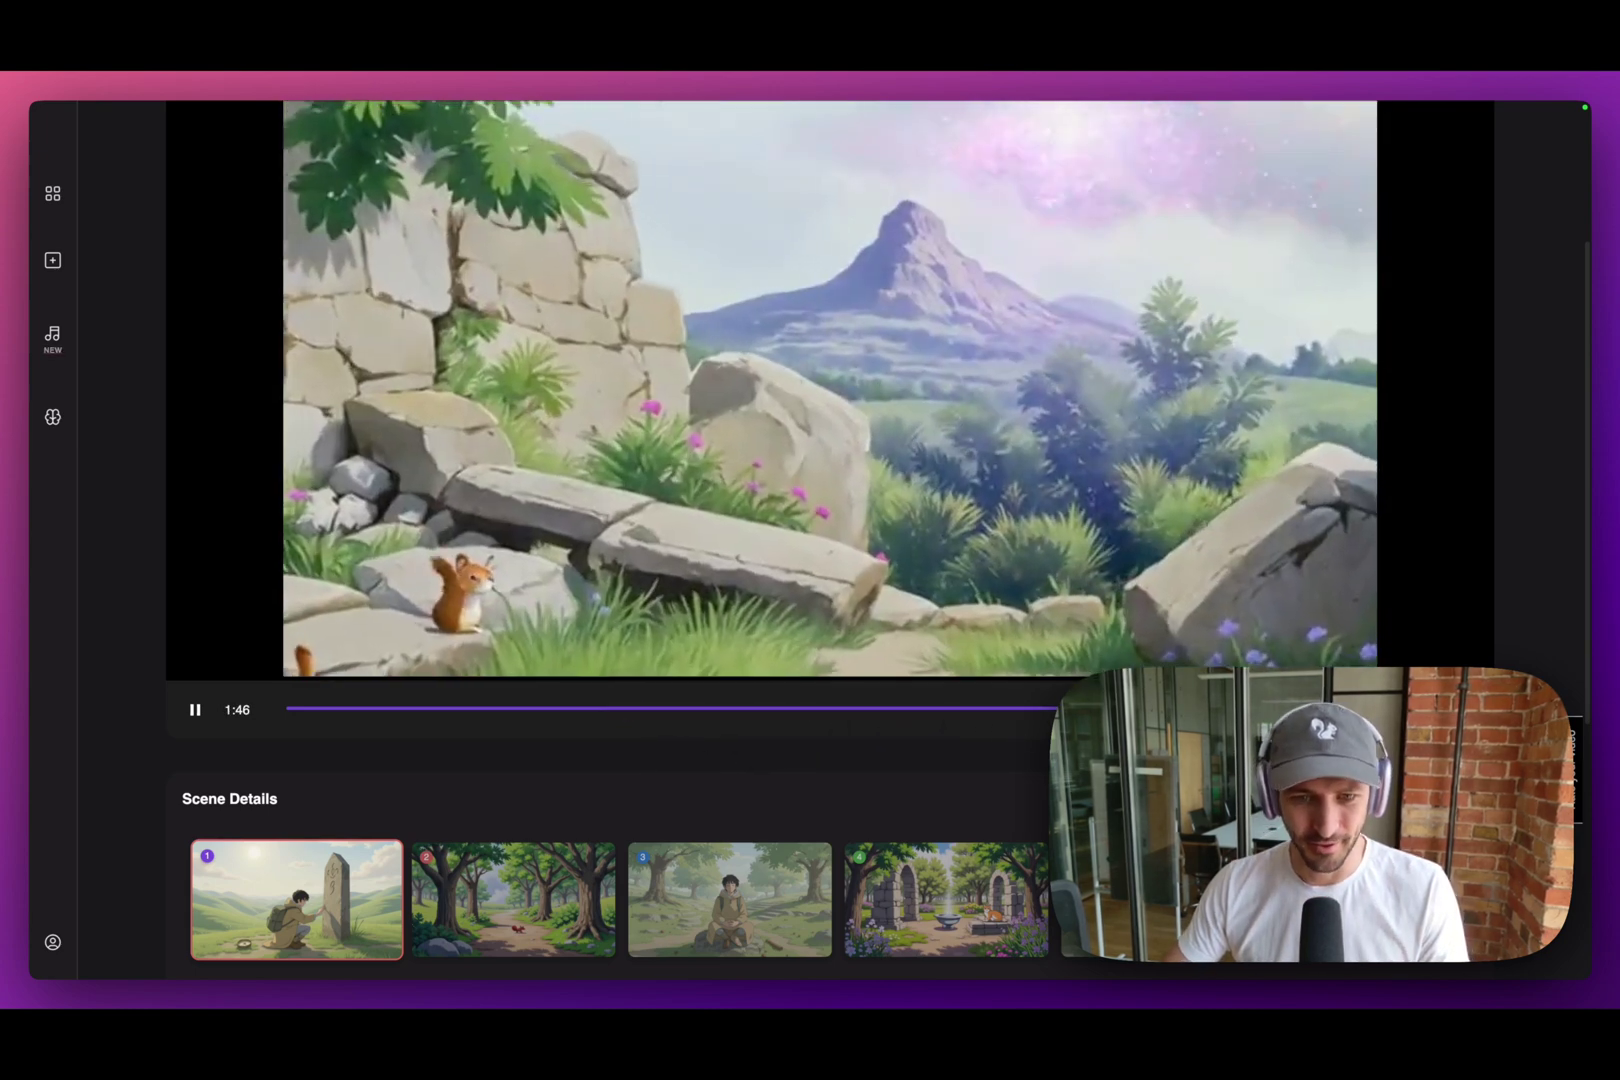